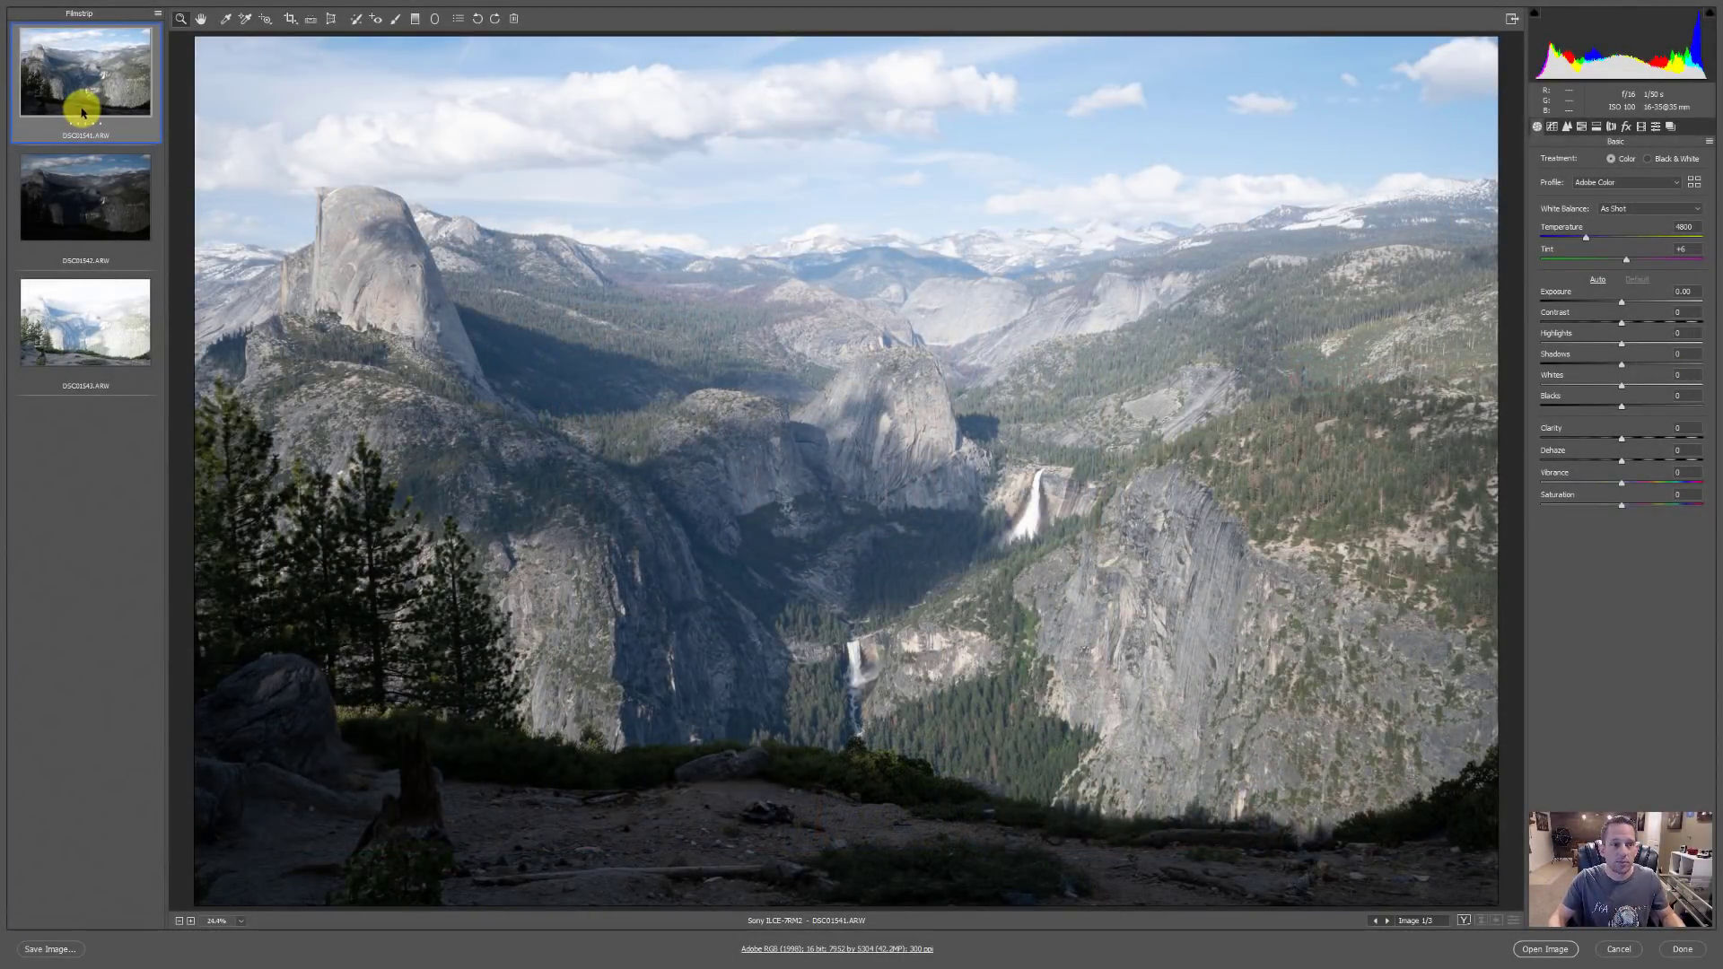
# - Flip through brackets DSC01541, DSC01542 and DSC01543 to compare them, ending on the darker DSC01542
pyautogui.click(84, 106)
pyautogui.click(96, 177)
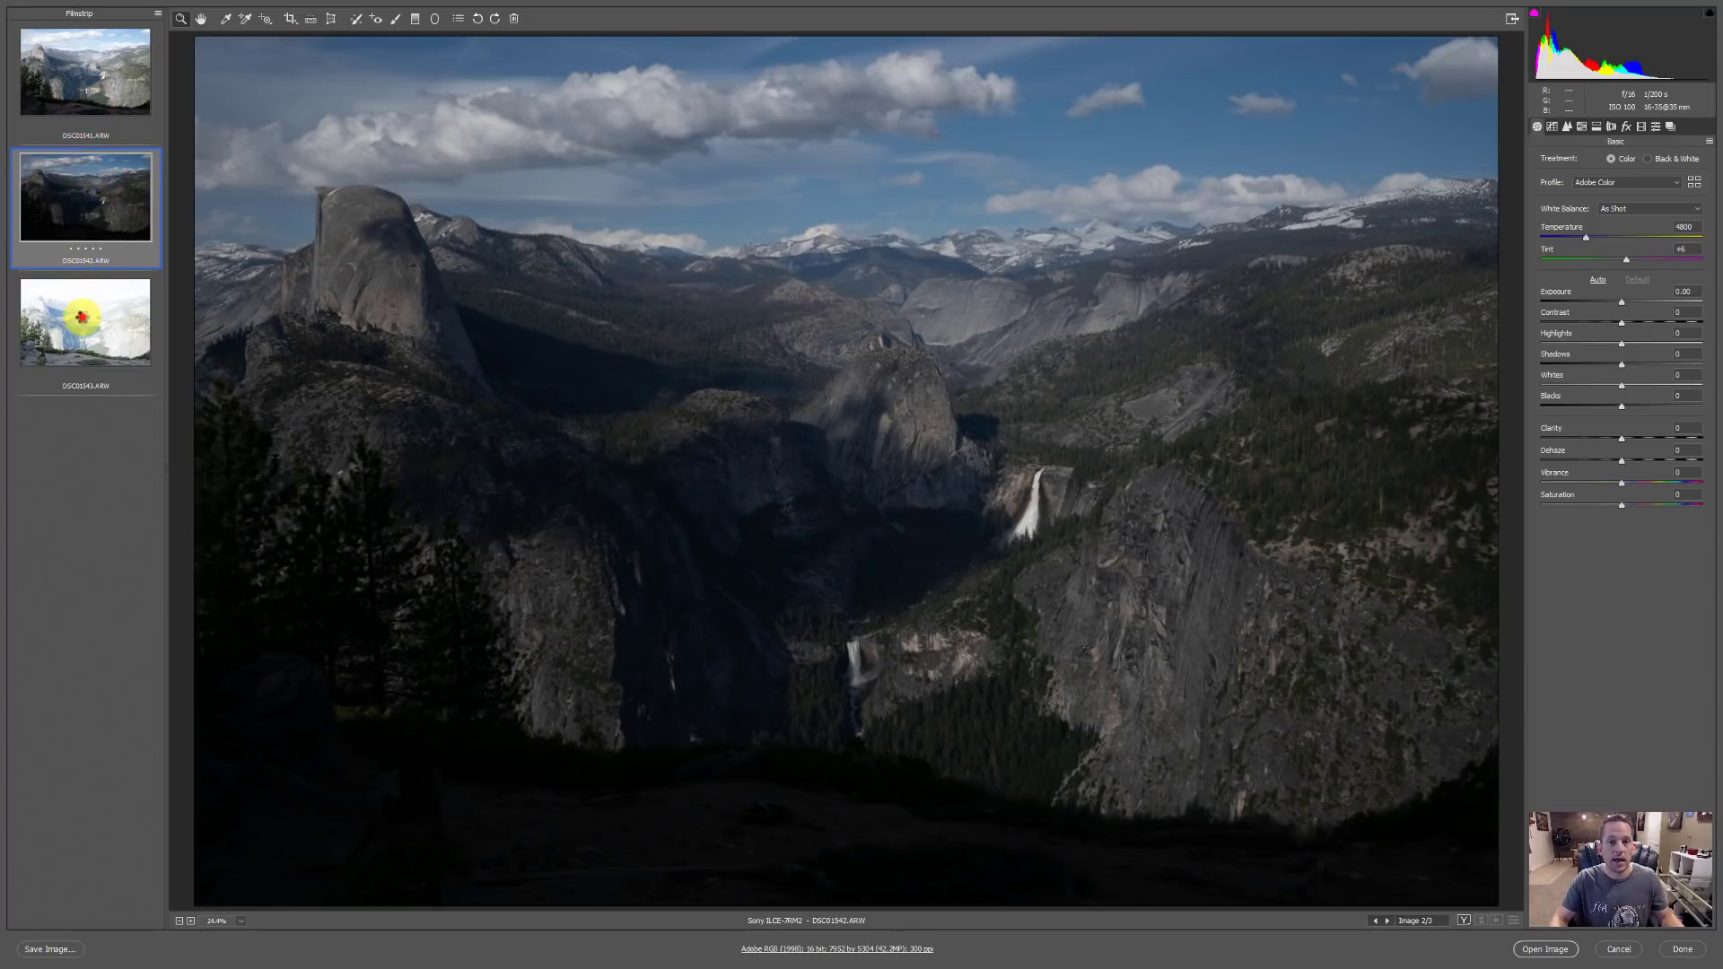
pyautogui.click(79, 314)
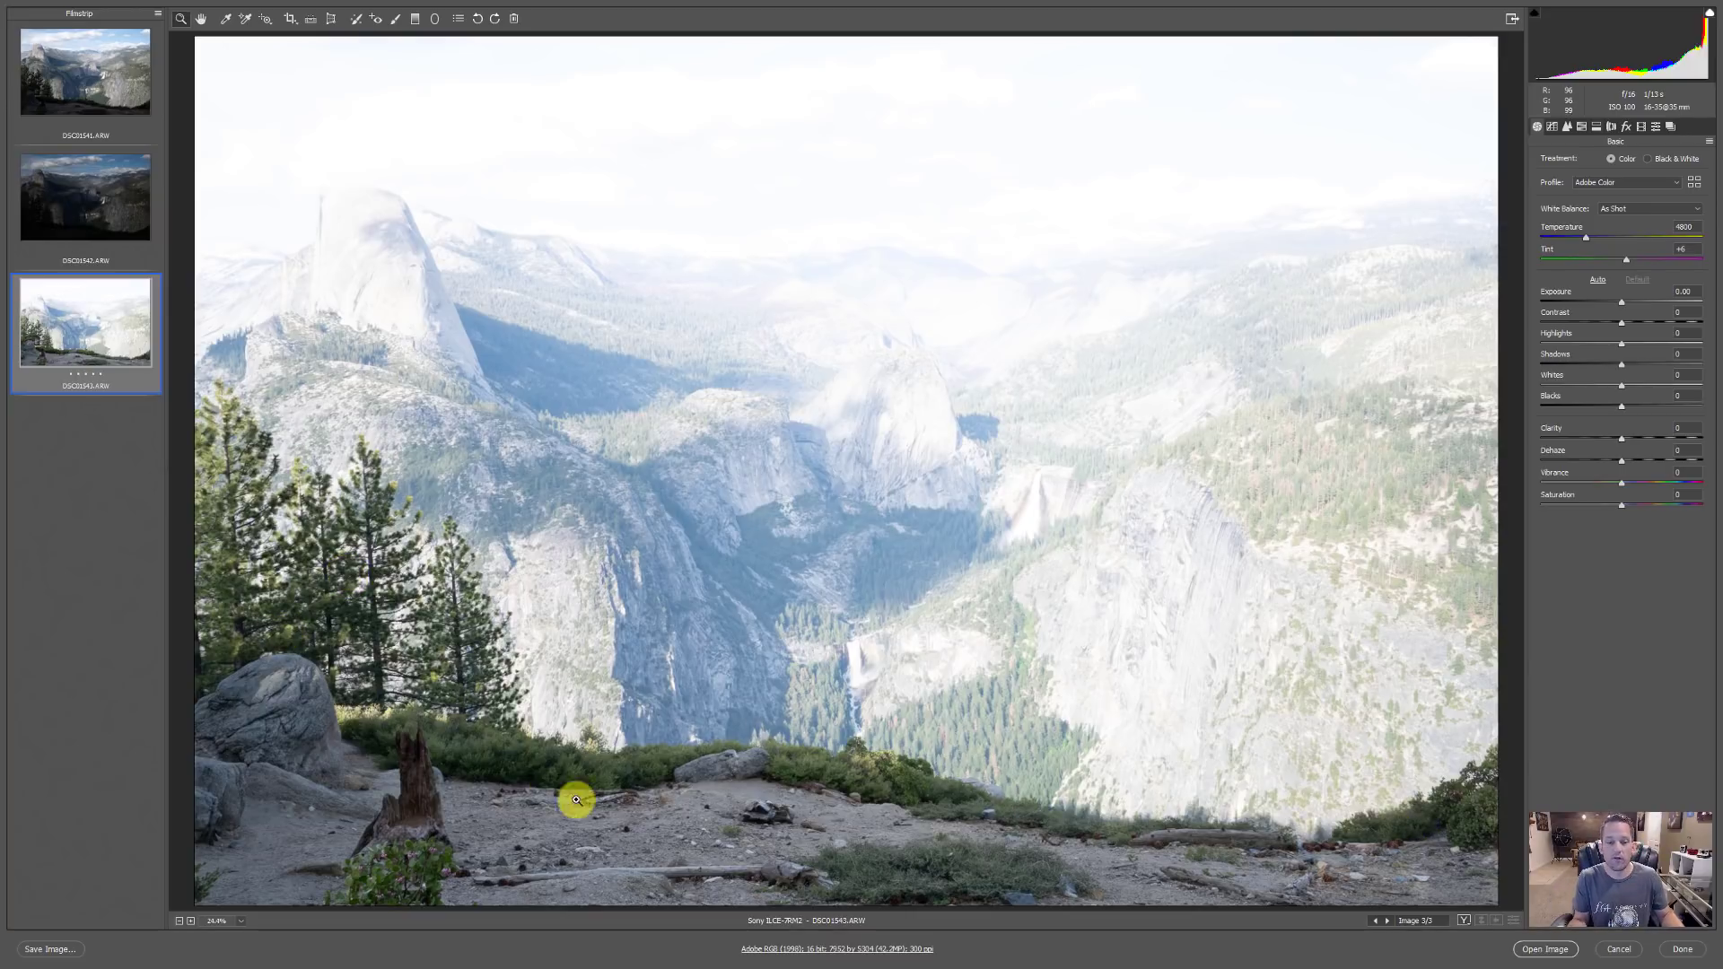
pyautogui.click(106, 215)
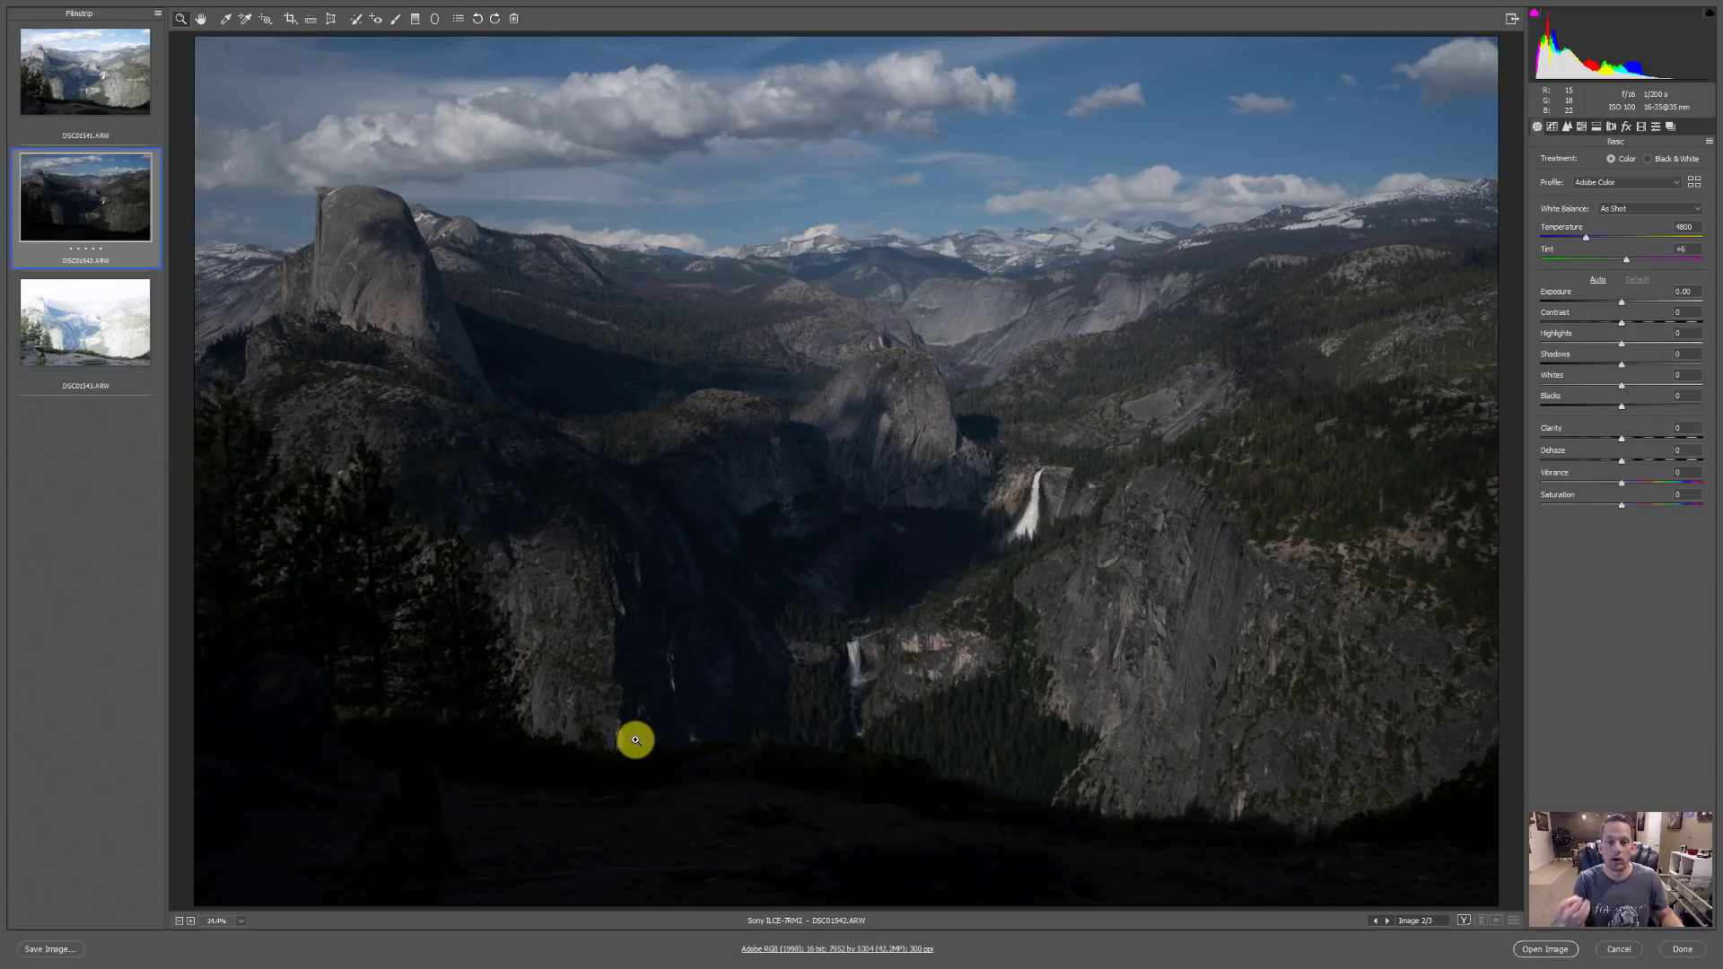
pyautogui.click(83, 79)
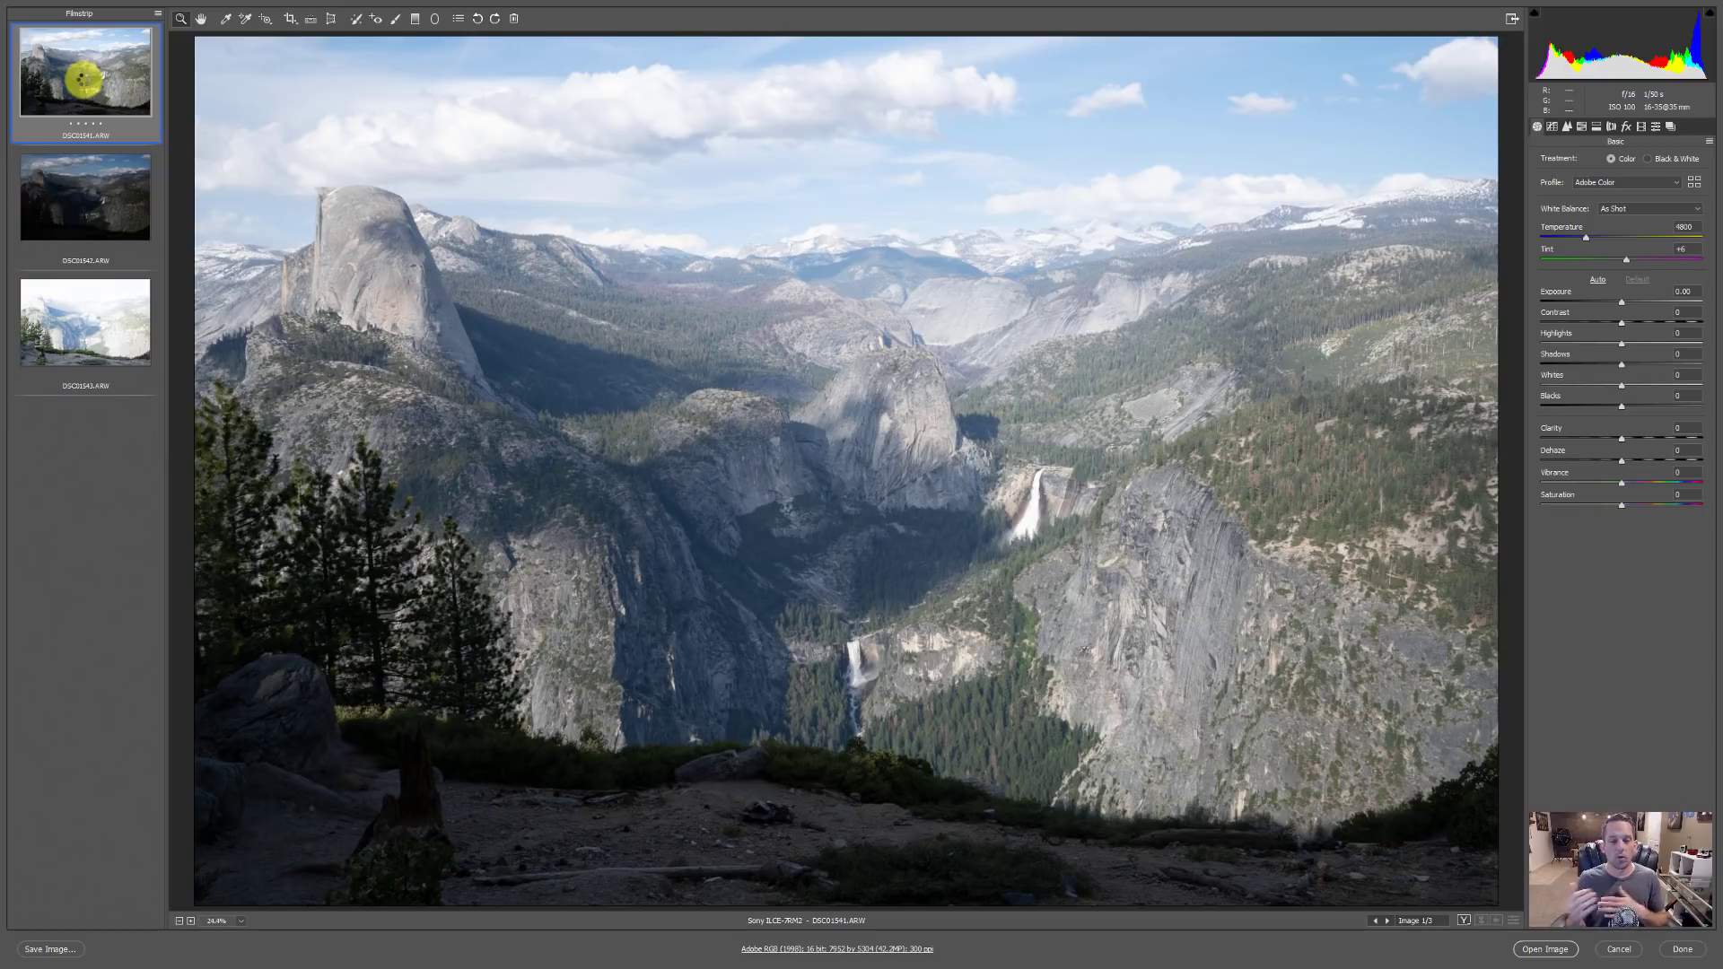
pyautogui.click(87, 199)
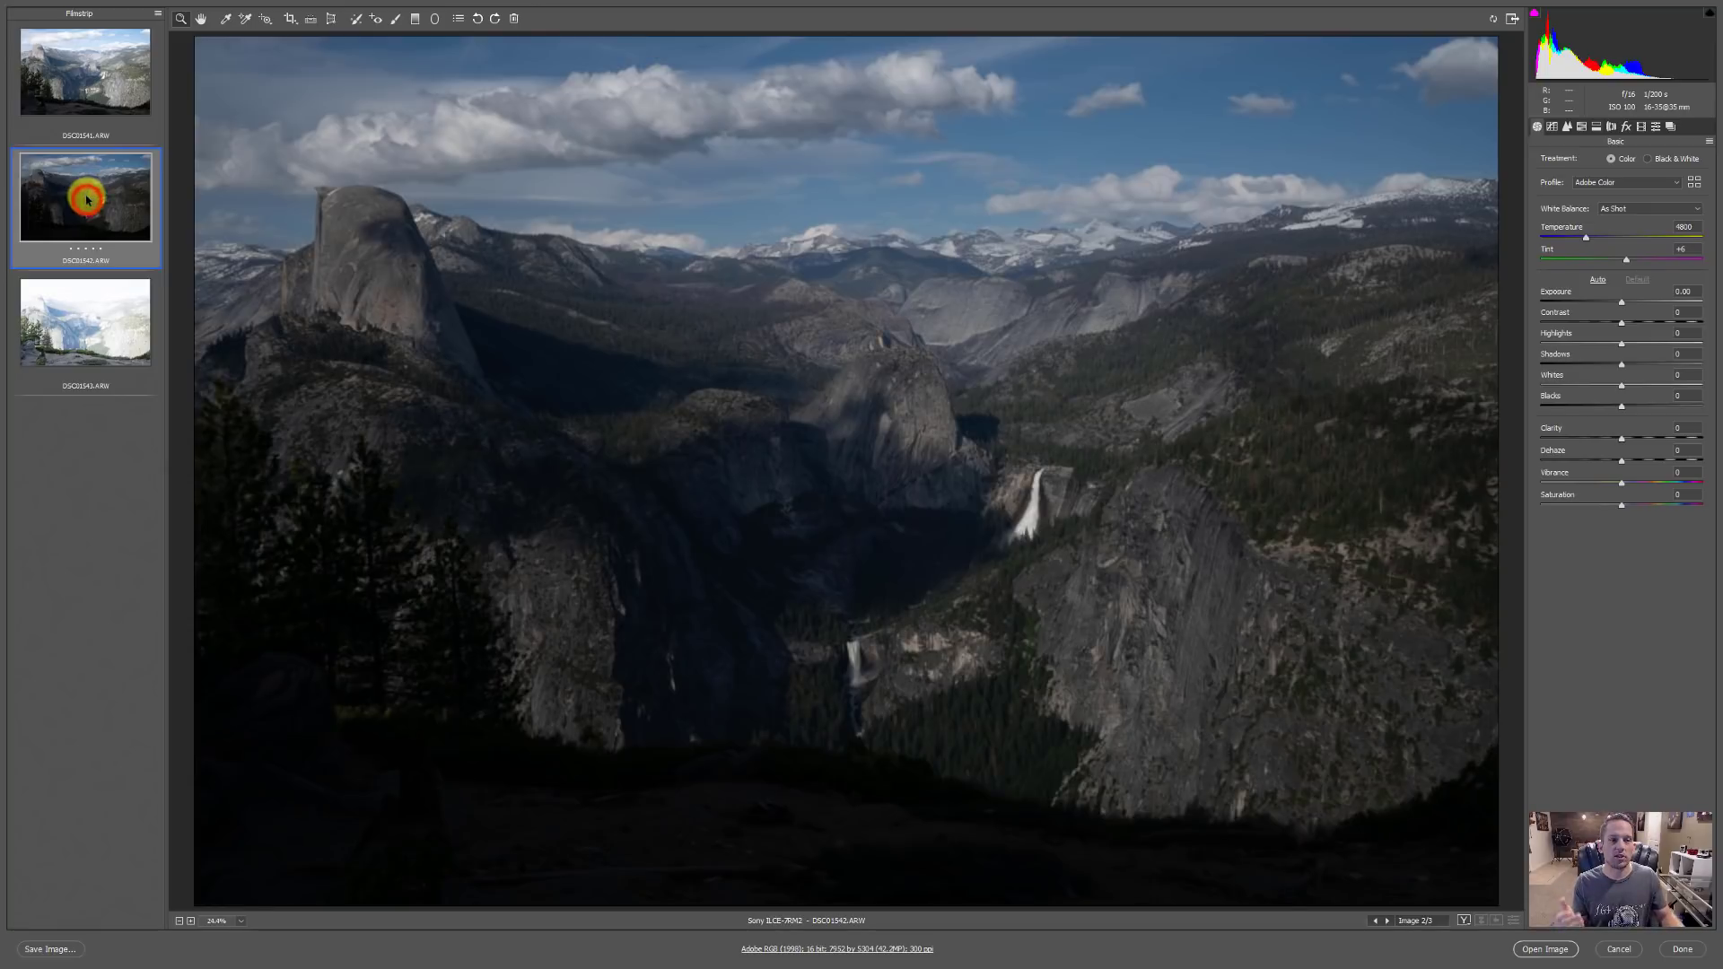
pyautogui.click(92, 287)
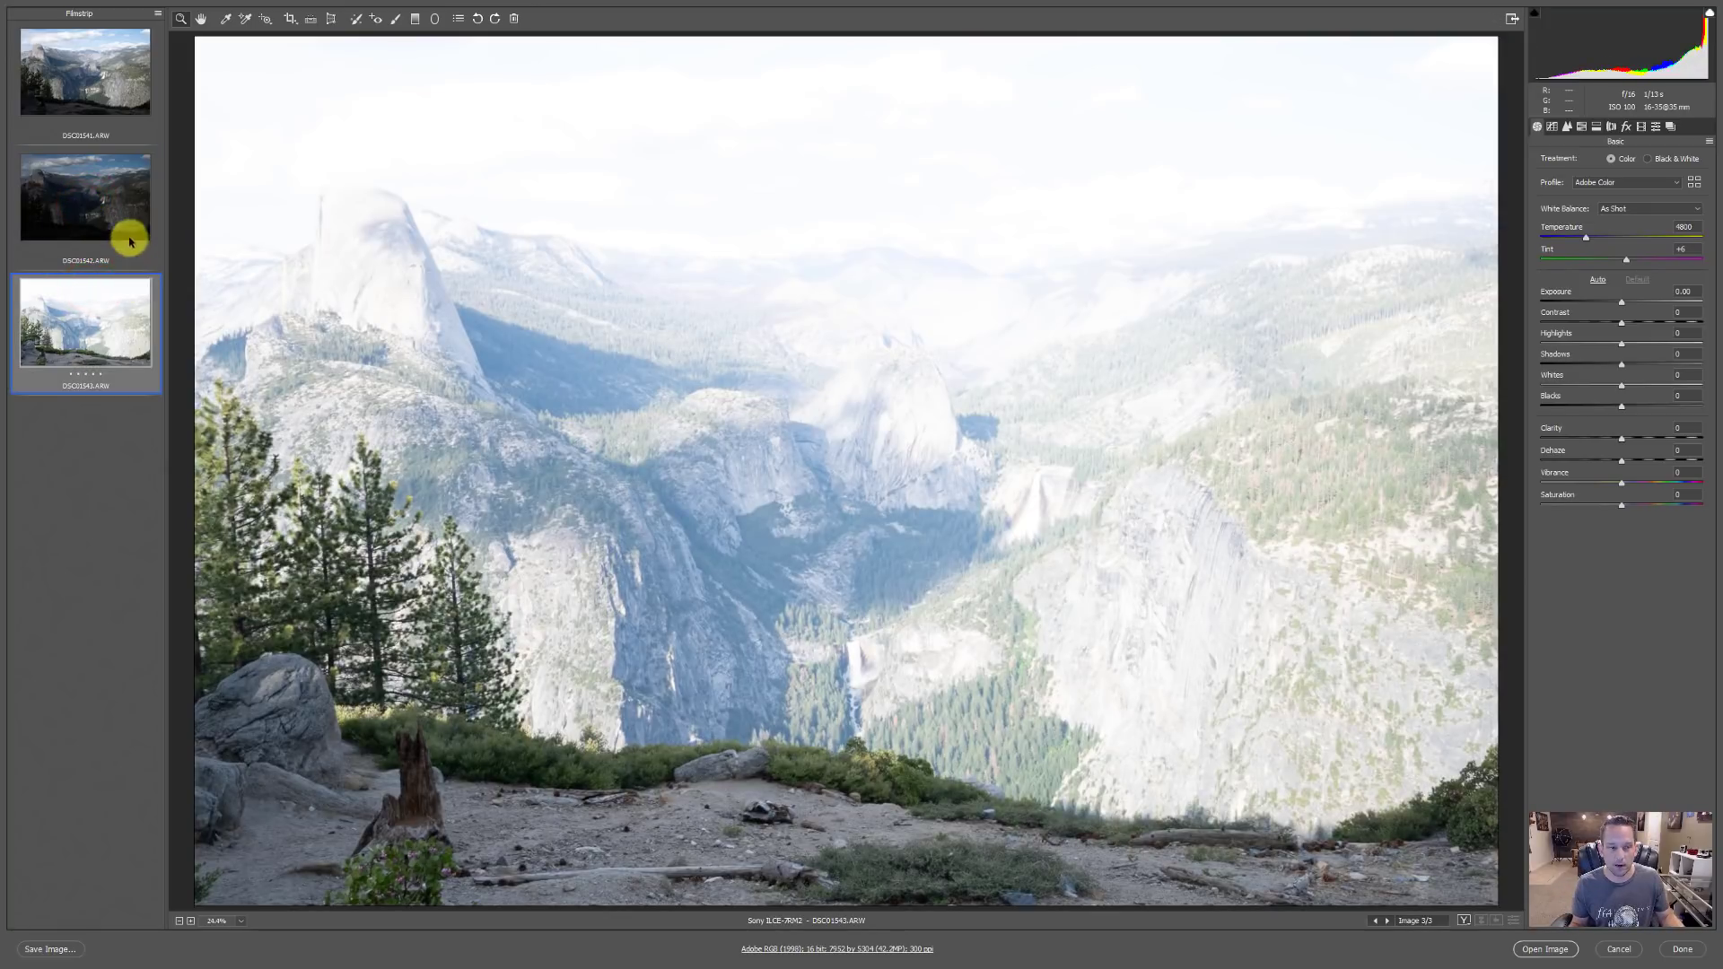
pyautogui.click(124, 218)
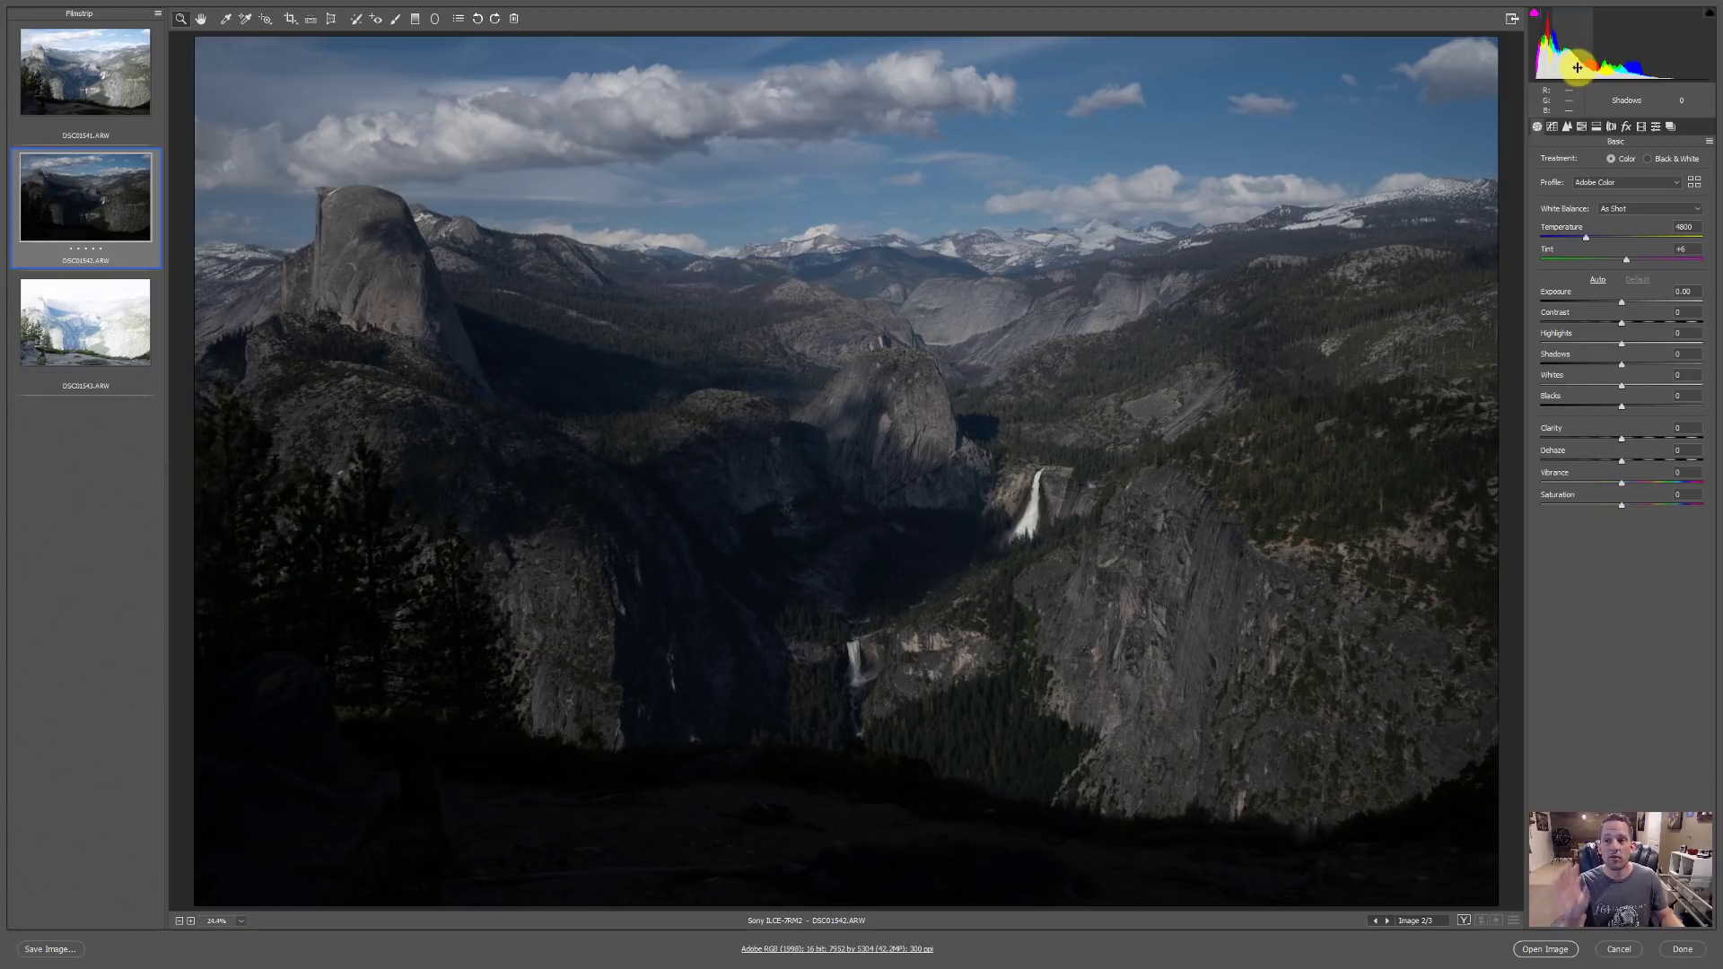
# - Work the dark DSC01542's Exposure up to +1.75 and its Whites down to -46
pyautogui.moveTo(1620, 306); pyautogui.dragTo(1637, 307)
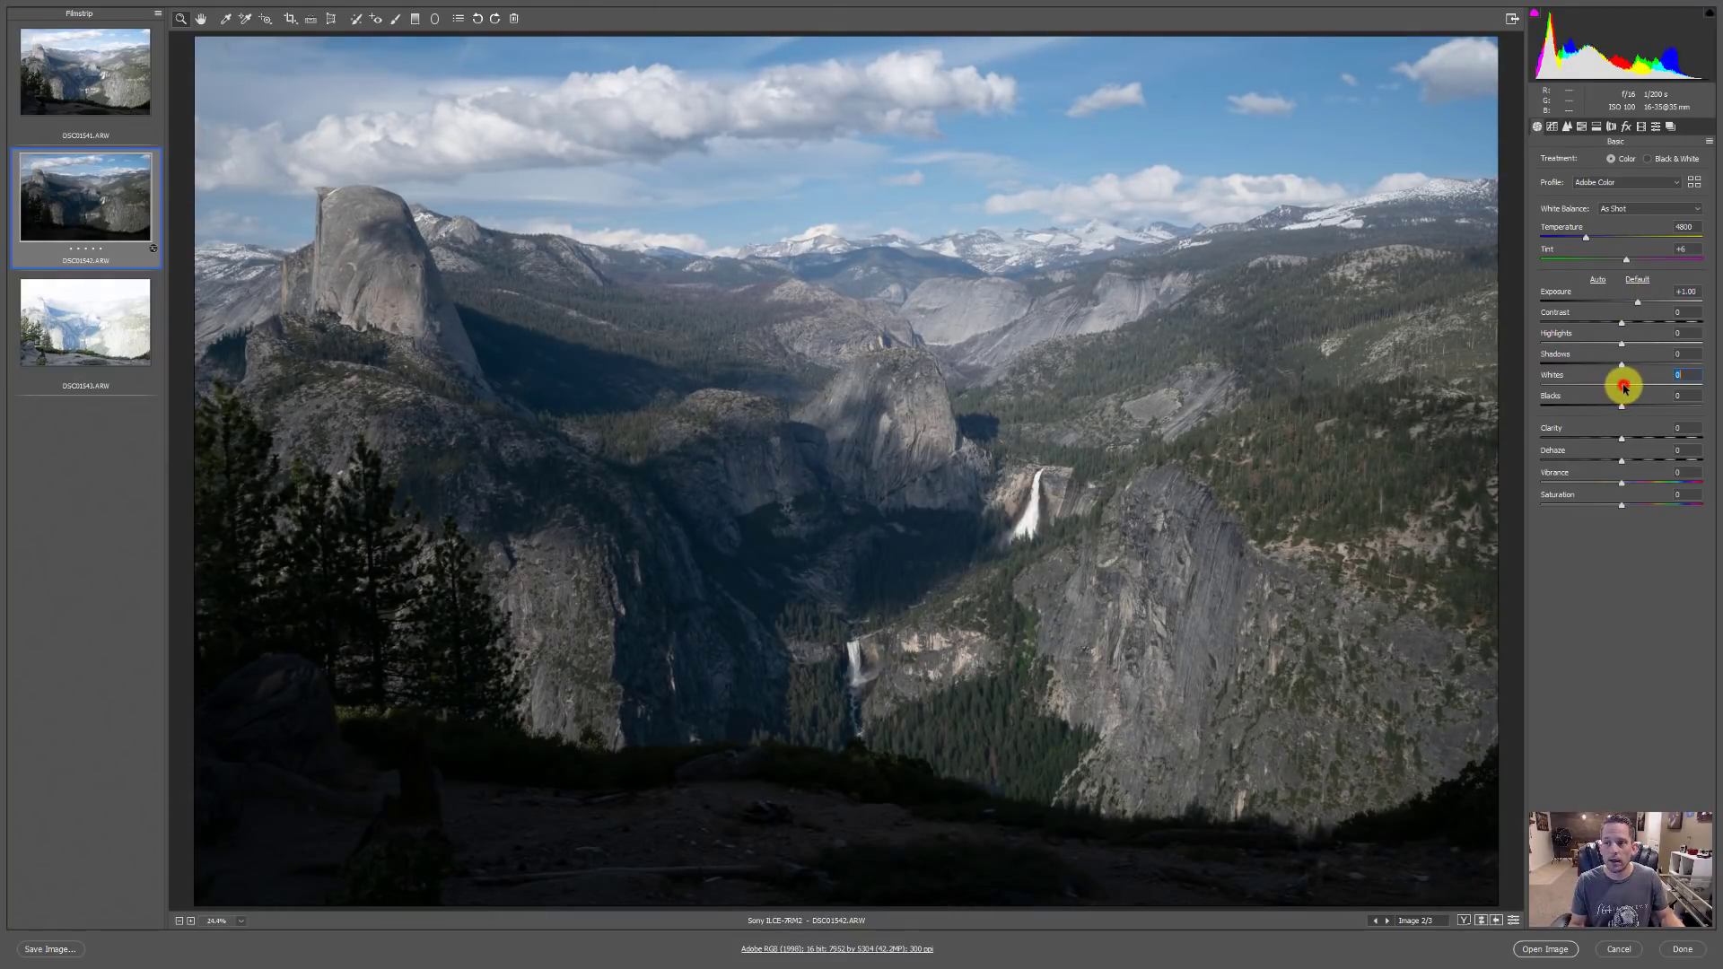
pyautogui.moveTo(1637, 390); pyautogui.dragTo(1684, 409)
pyautogui.moveTo(1635, 303); pyautogui.dragTo(1642, 296)
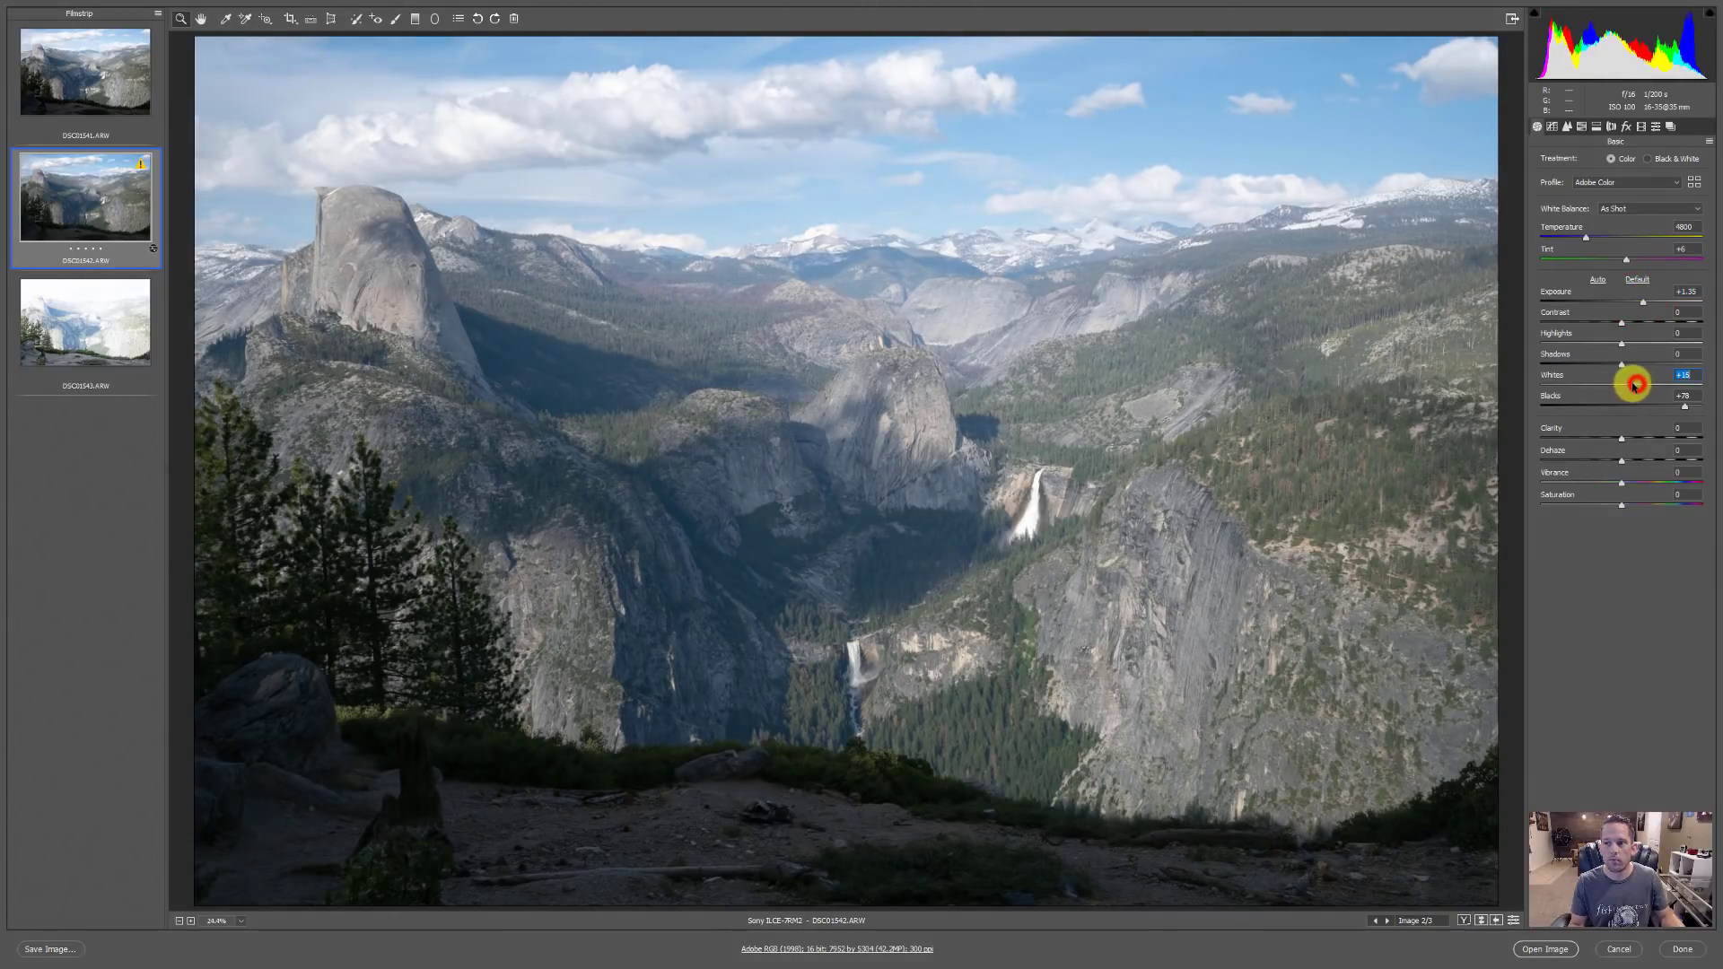
pyautogui.moveTo(1635, 384); pyautogui.dragTo(1692, 410)
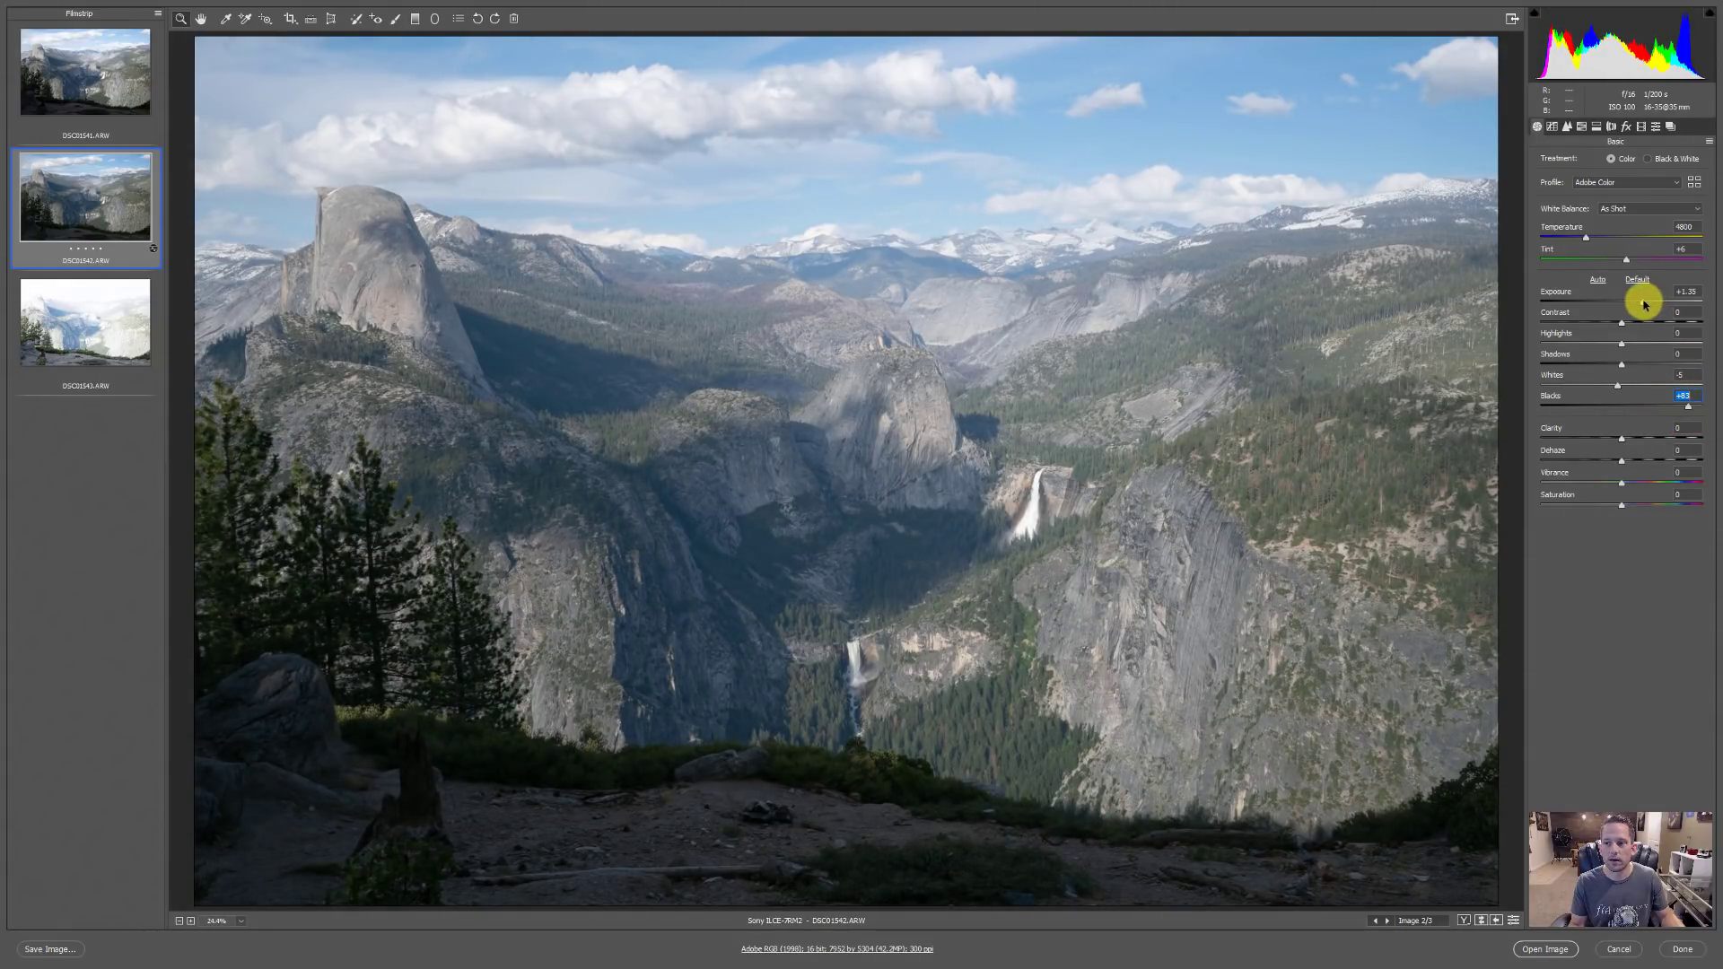
pyautogui.moveTo(1643, 301); pyautogui.dragTo(1648, 305)
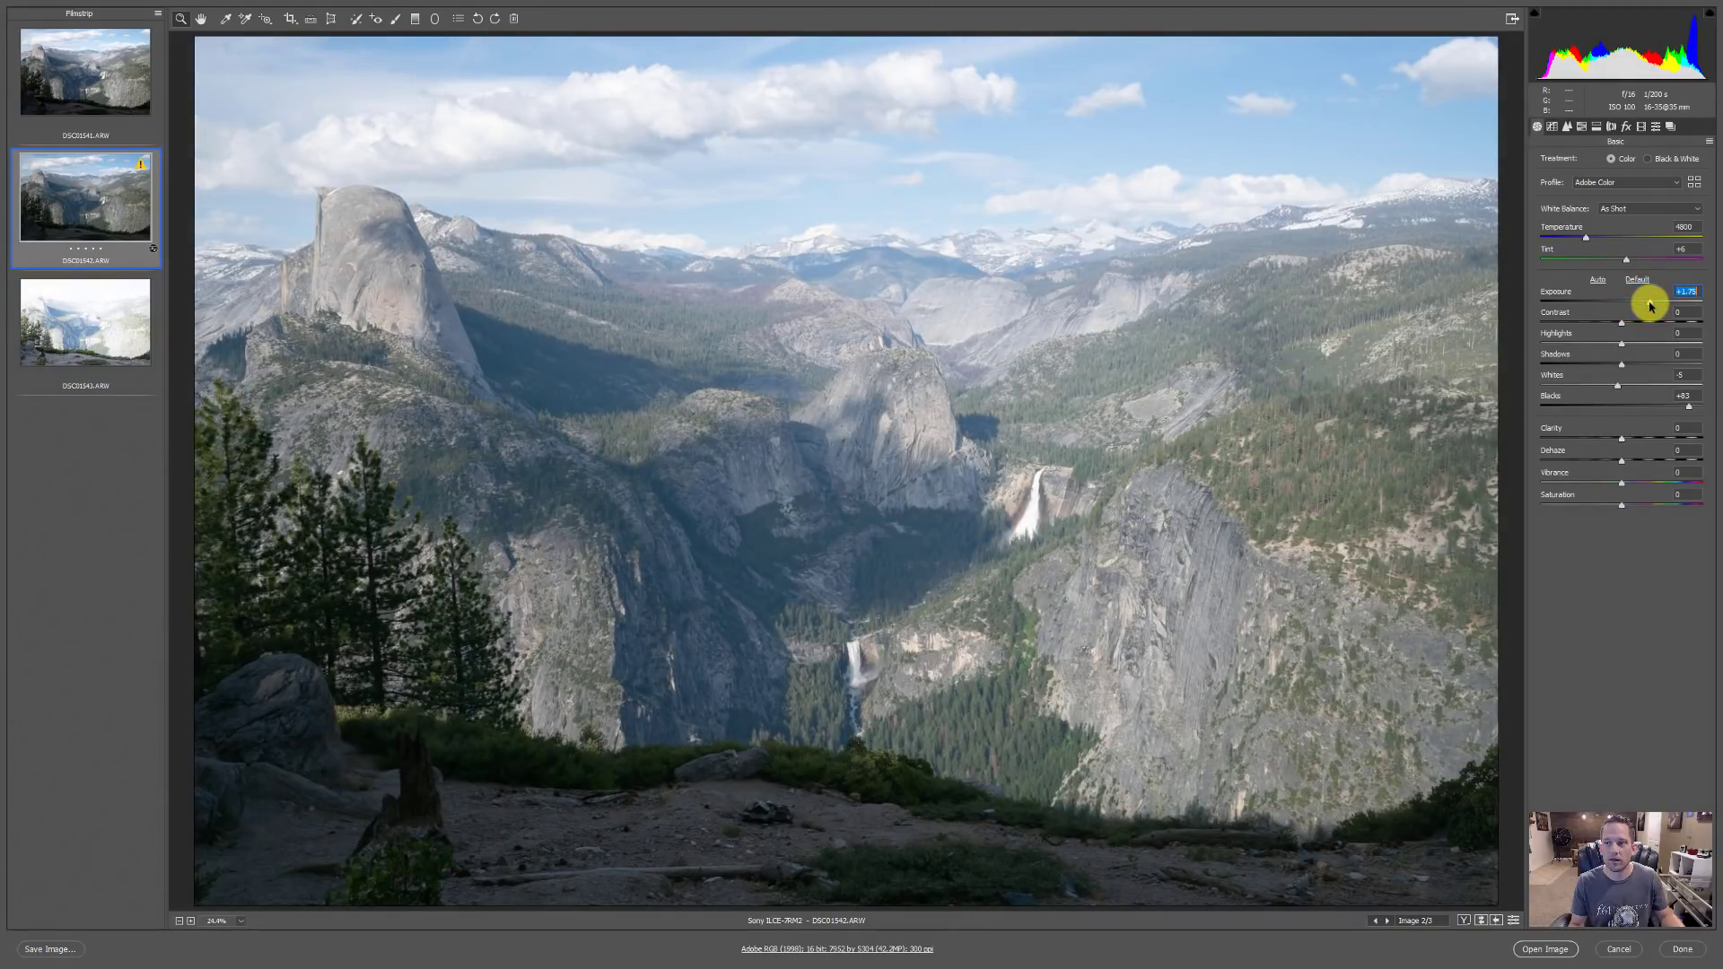
pyautogui.moveTo(1617, 387); pyautogui.dragTo(1586, 385)
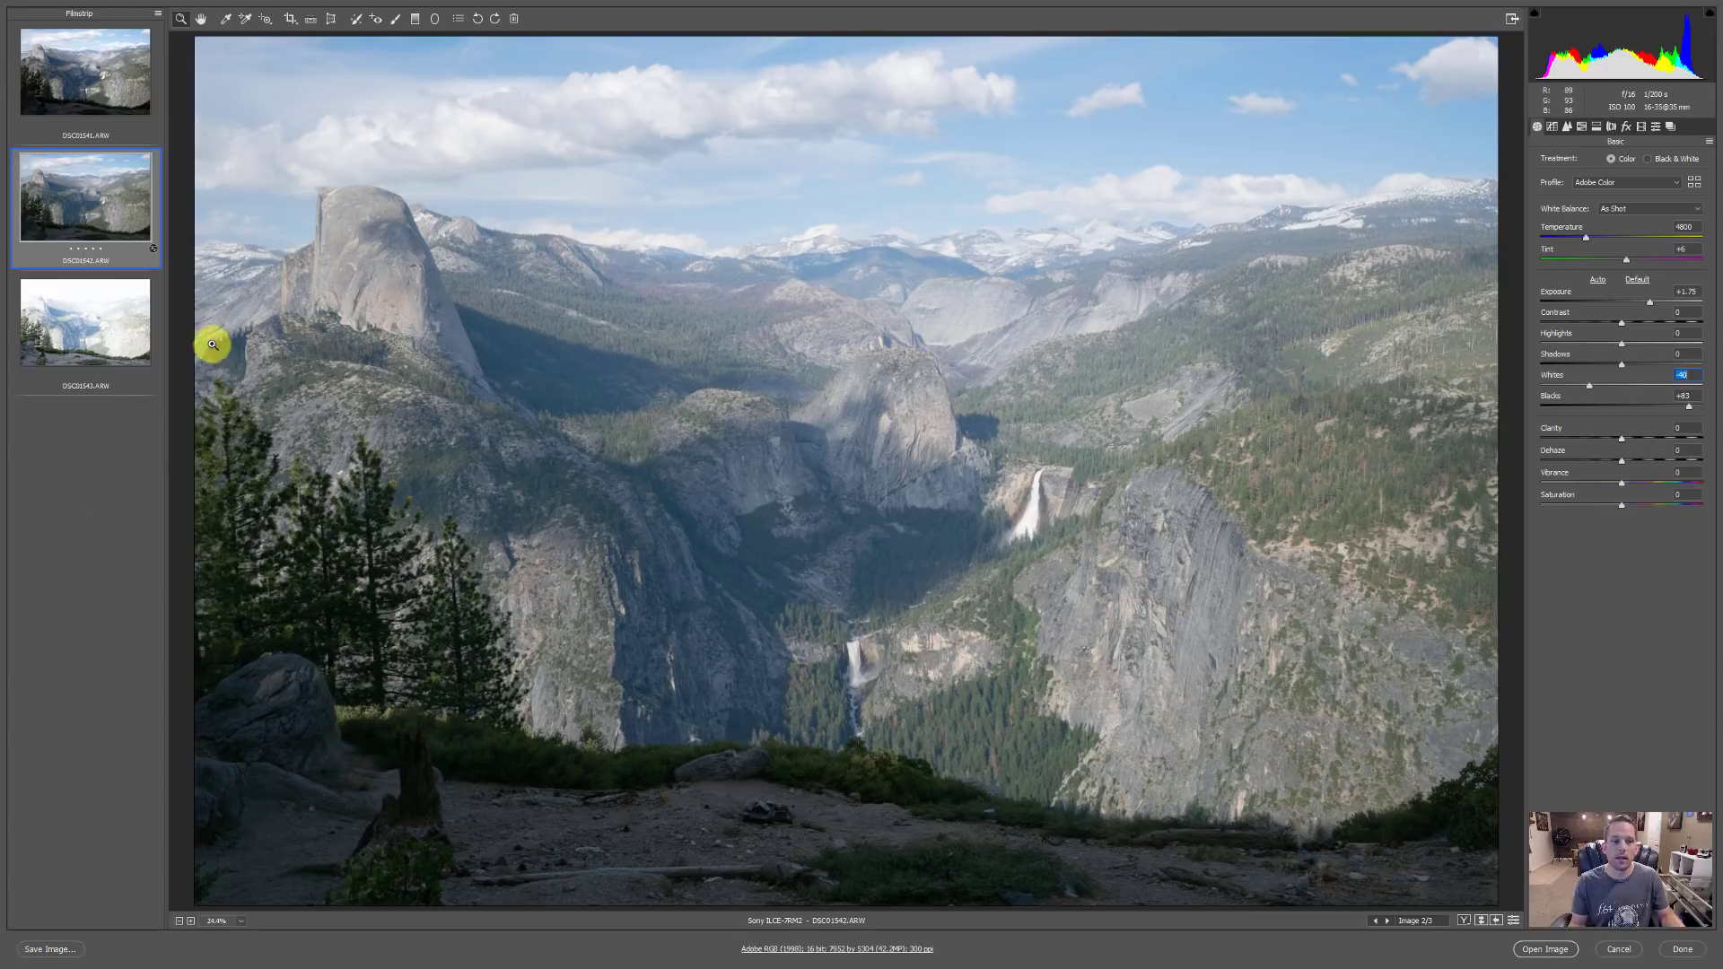
# - On the bright DSC01543, lower Exposure to about -2.20 and Whites to about -57
pyautogui.click(106, 332)
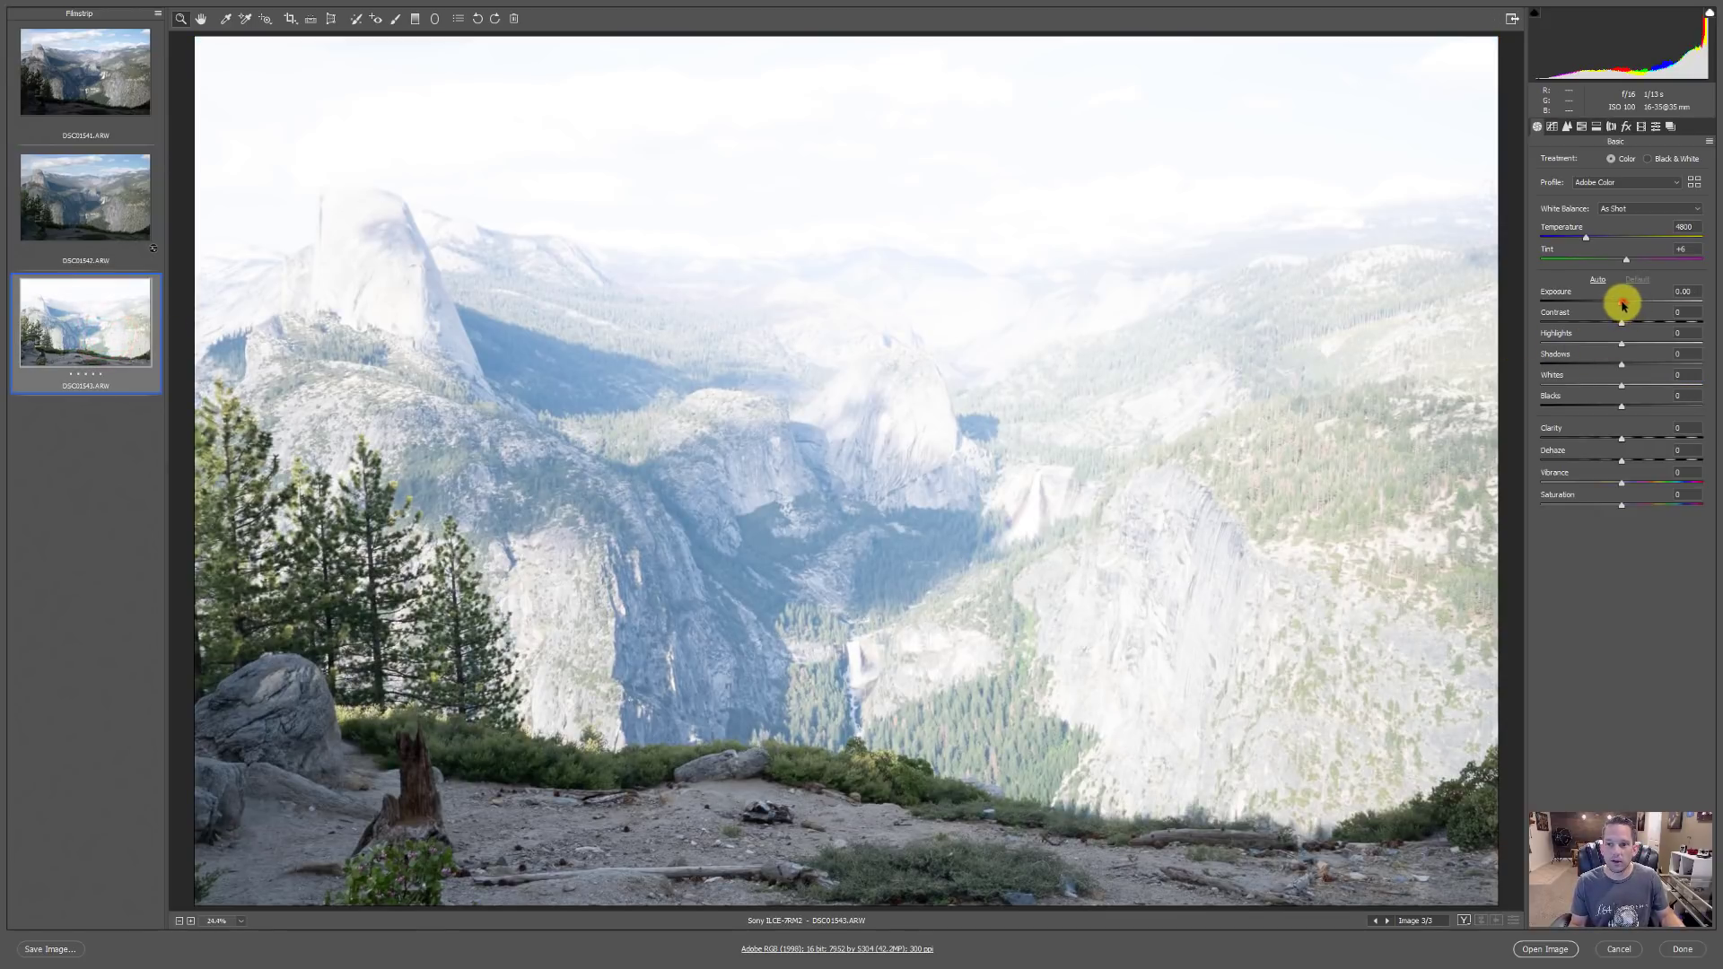
pyautogui.moveTo(1622, 306); pyautogui.dragTo(1589, 311)
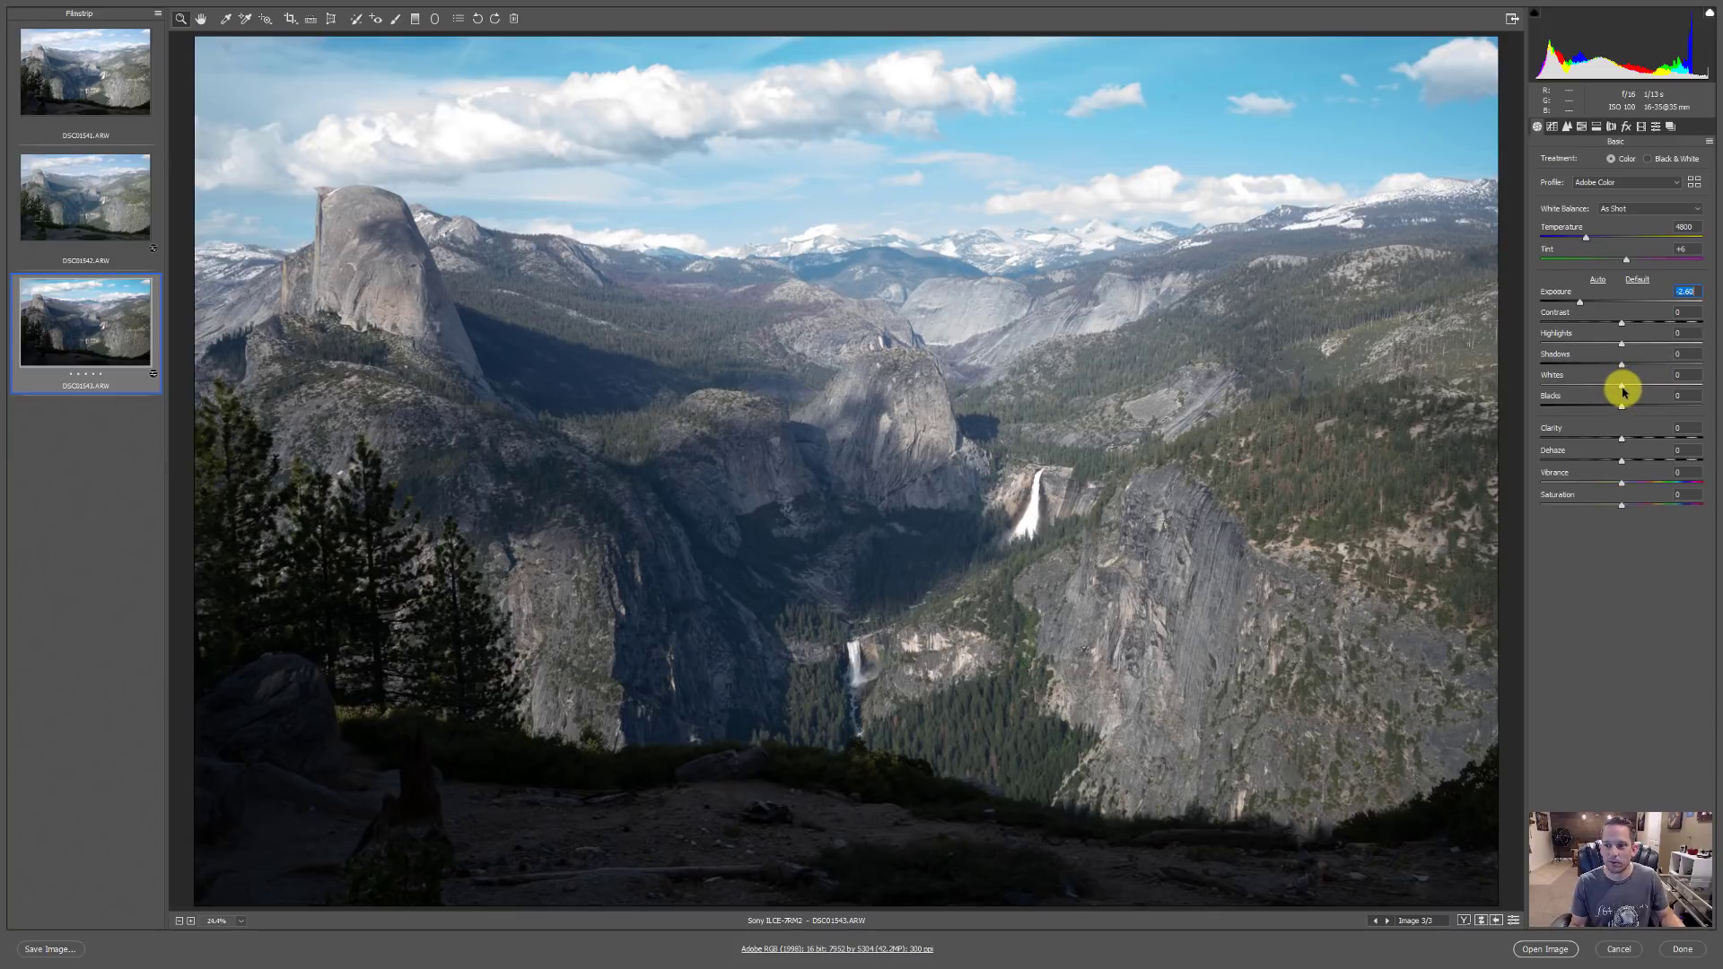
pyautogui.moveTo(1621, 388); pyautogui.dragTo(1655, 405)
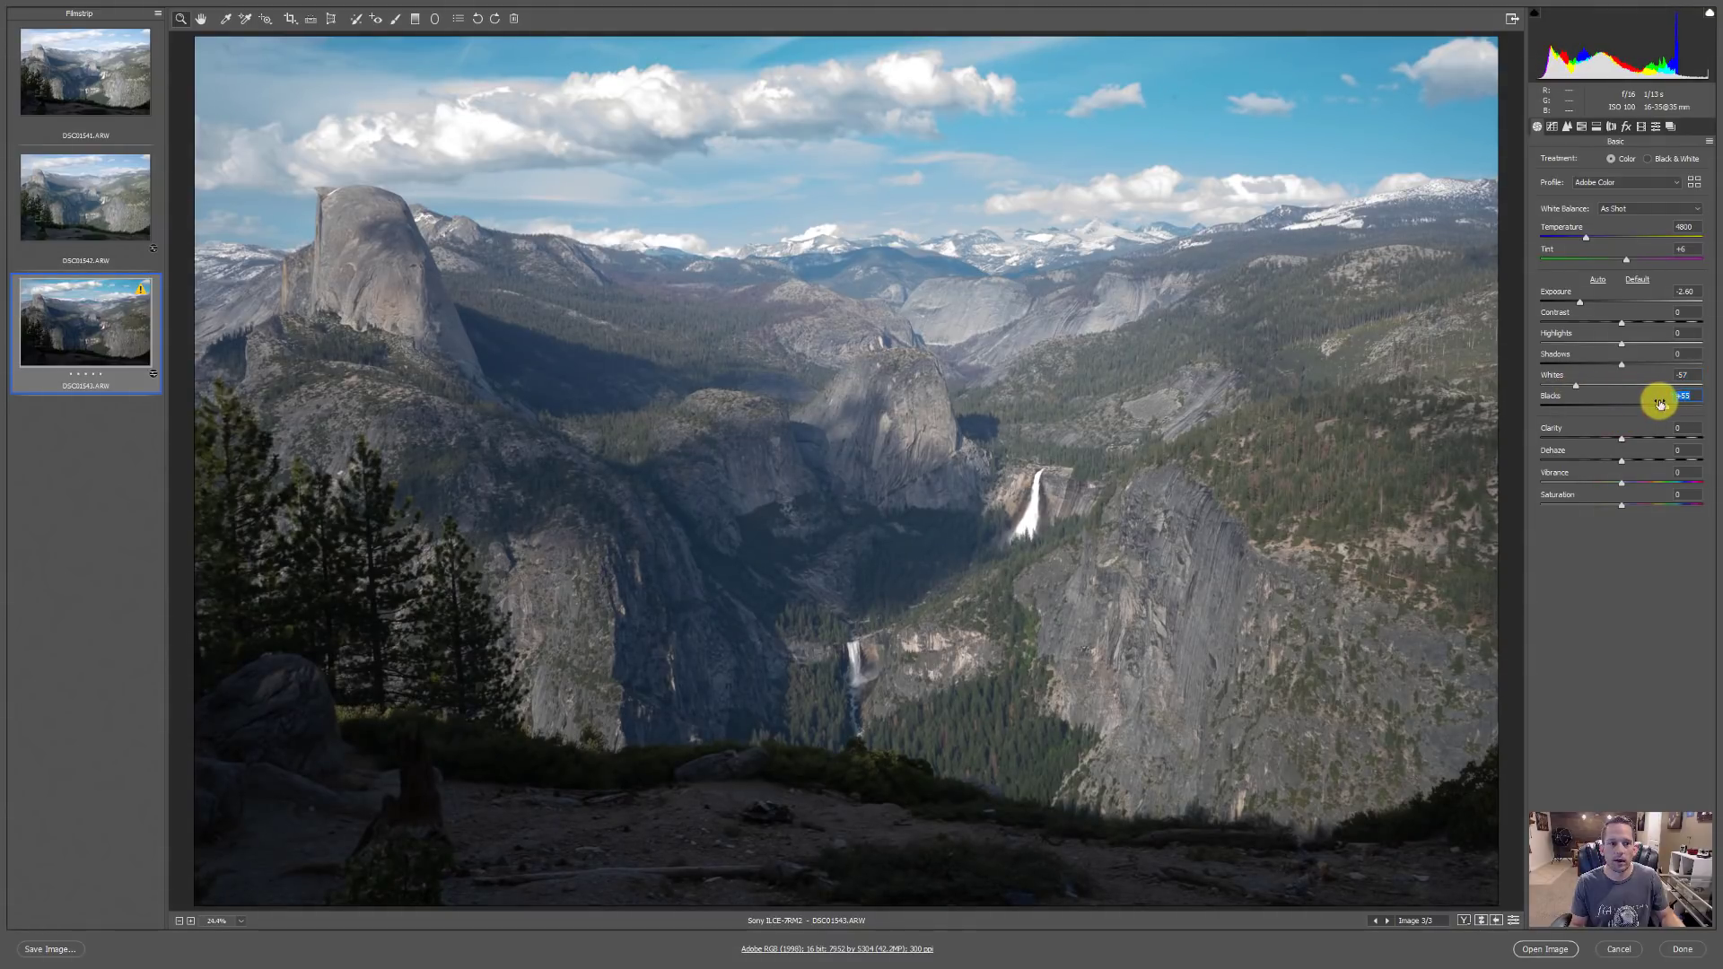
# - Toggle between DSC01542 and DSC01543 to compare brightness, ending on DSC01543
pyautogui.click(130, 209)
pyautogui.click(107, 309)
pyautogui.click(108, 226)
pyautogui.click(77, 315)
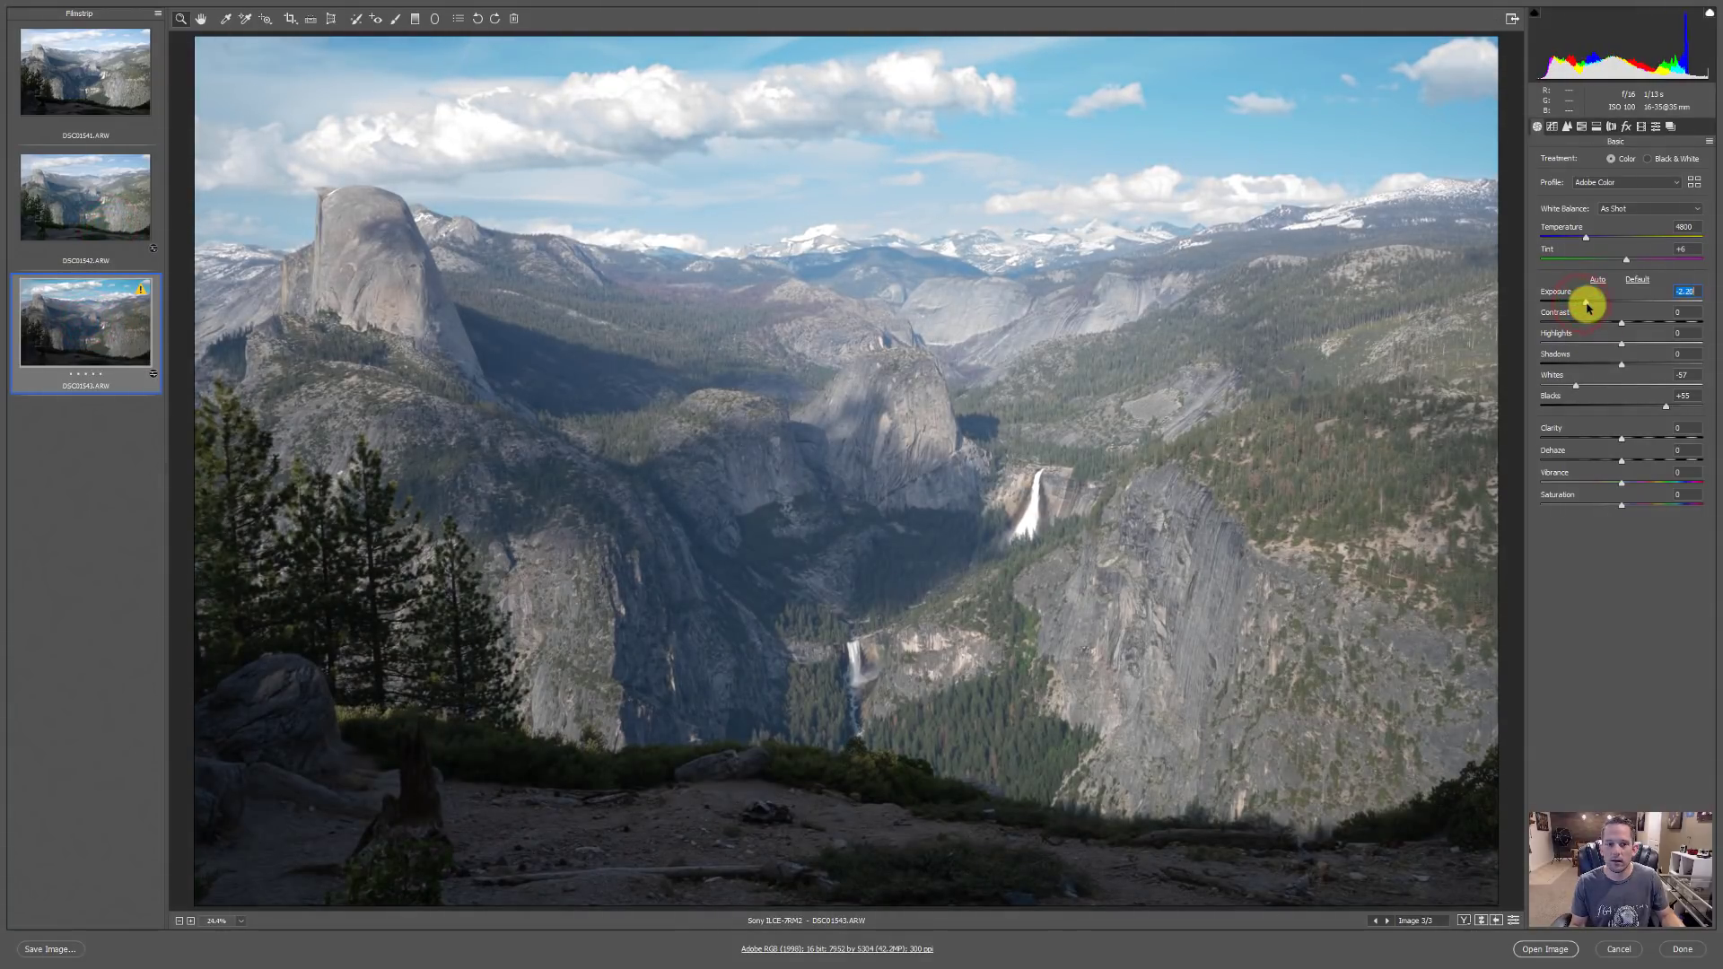
pyautogui.click(56, 203)
pyautogui.click(76, 309)
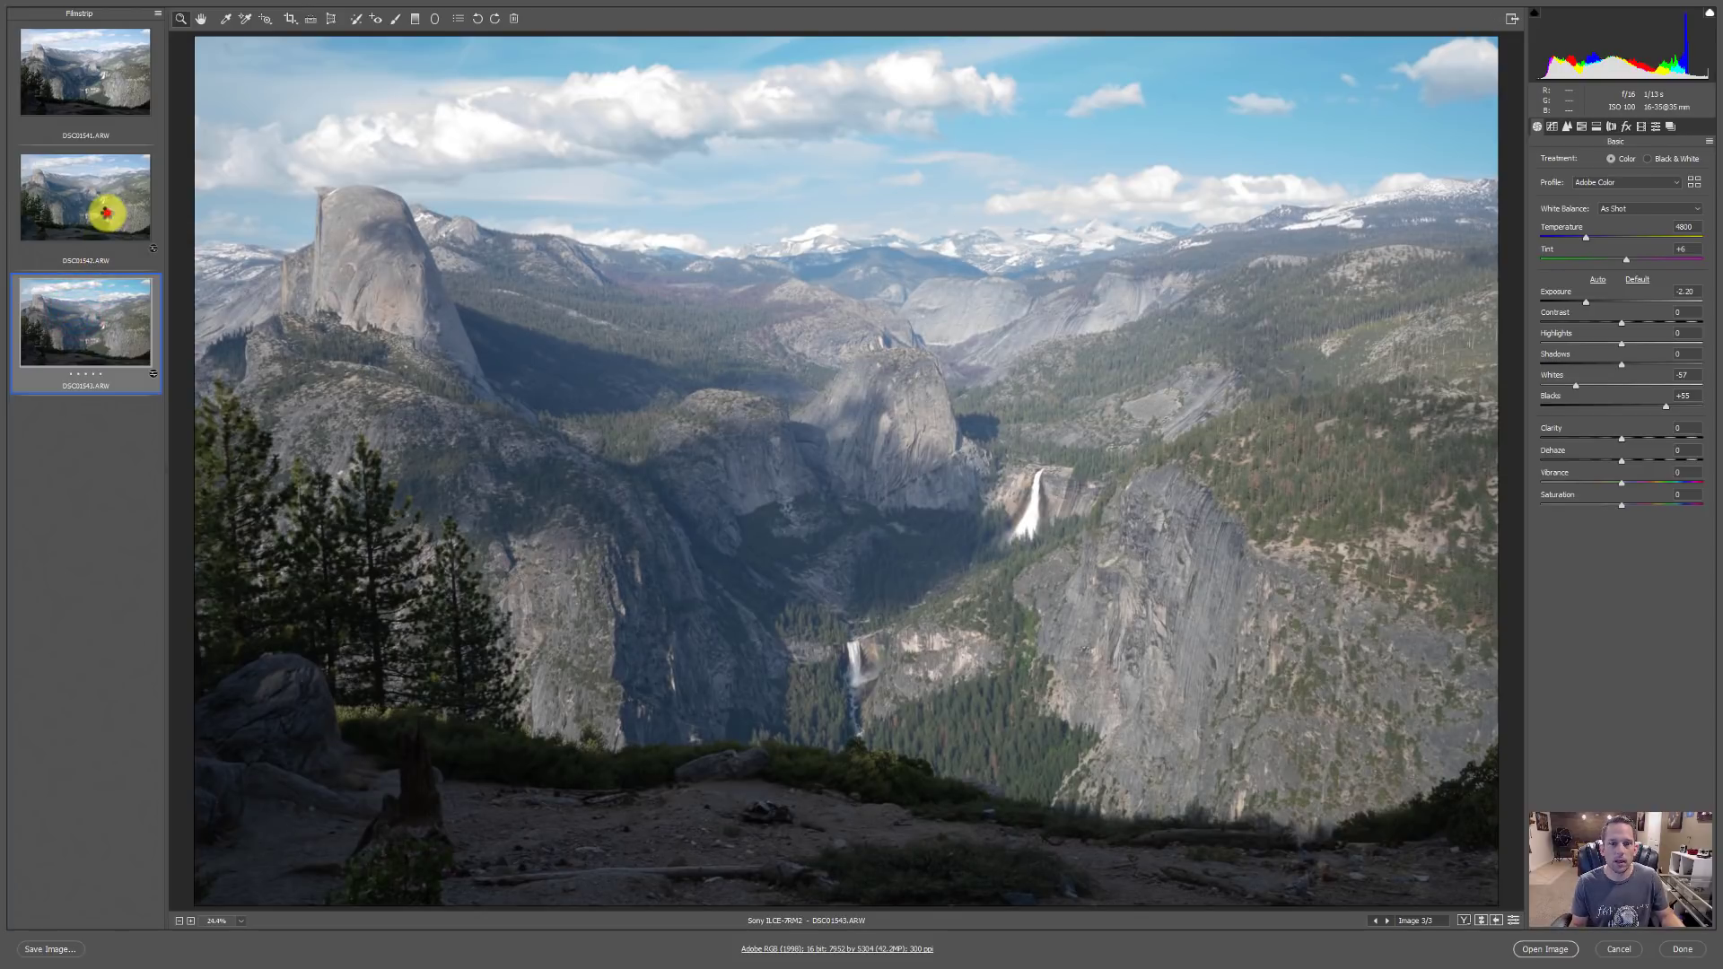
# - Recover sky and shadows: DSC01542 to Highlights -90 with lifted Shadows, DSC01543 to Highlights -69
pyautogui.click(106, 212)
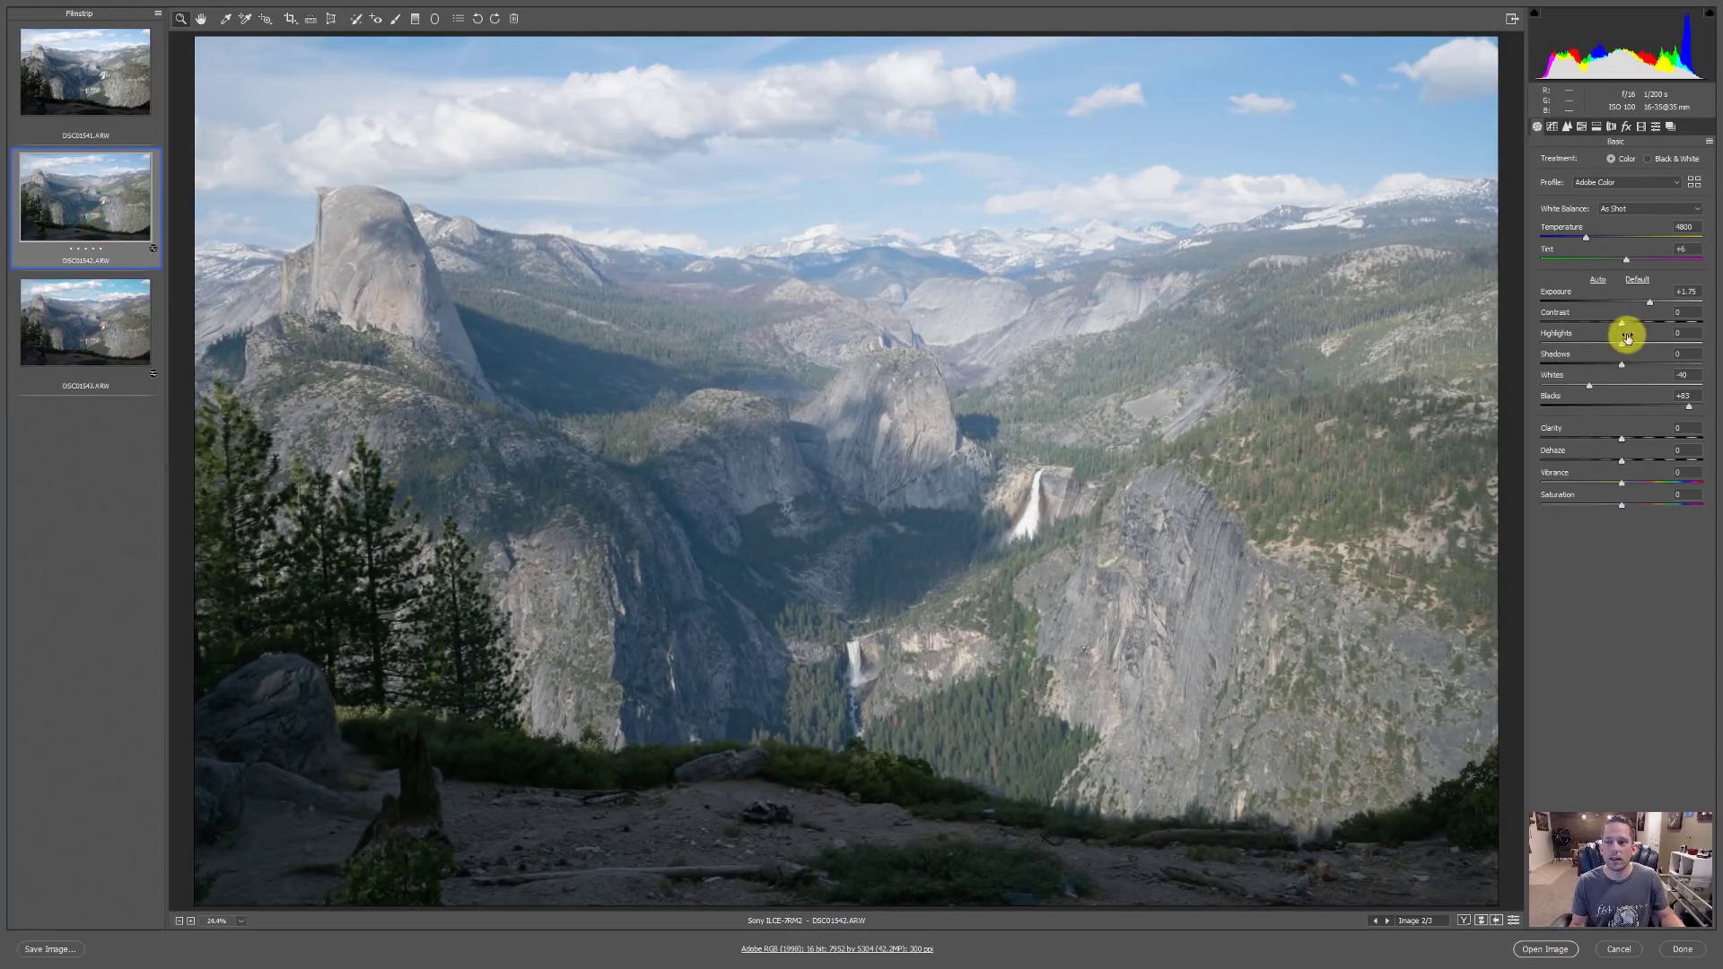
pyautogui.moveTo(1623, 349); pyautogui.dragTo(1523, 346)
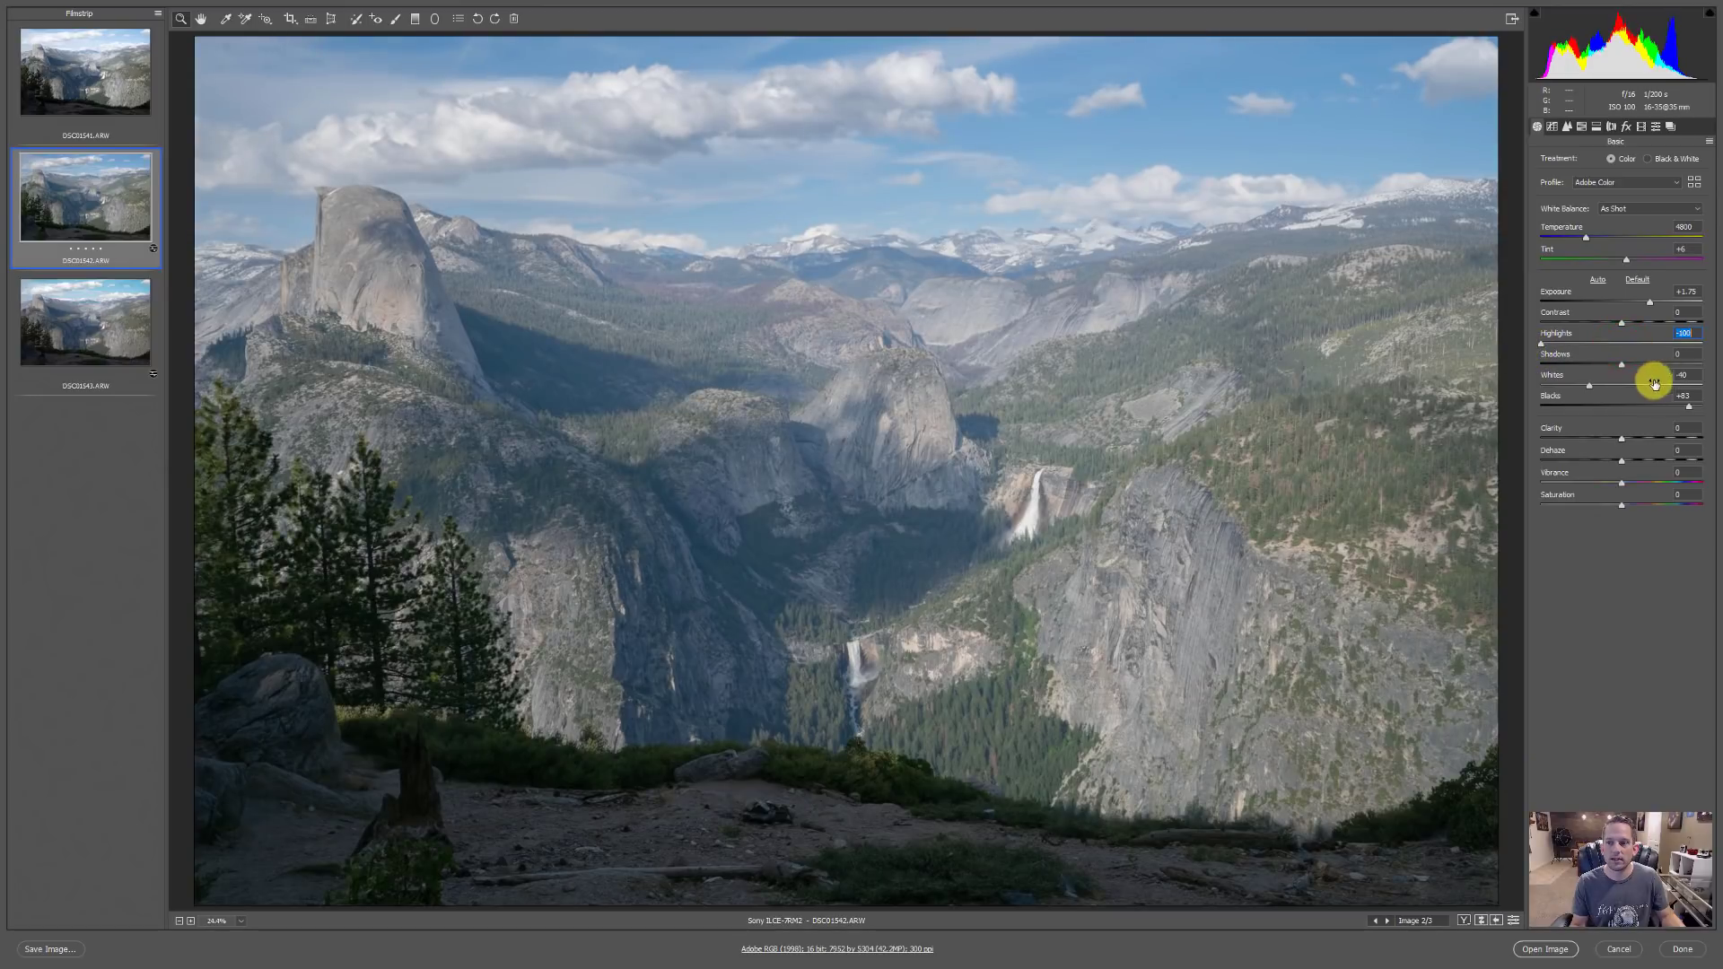
pyautogui.moveTo(1620, 367); pyautogui.dragTo(1681, 368)
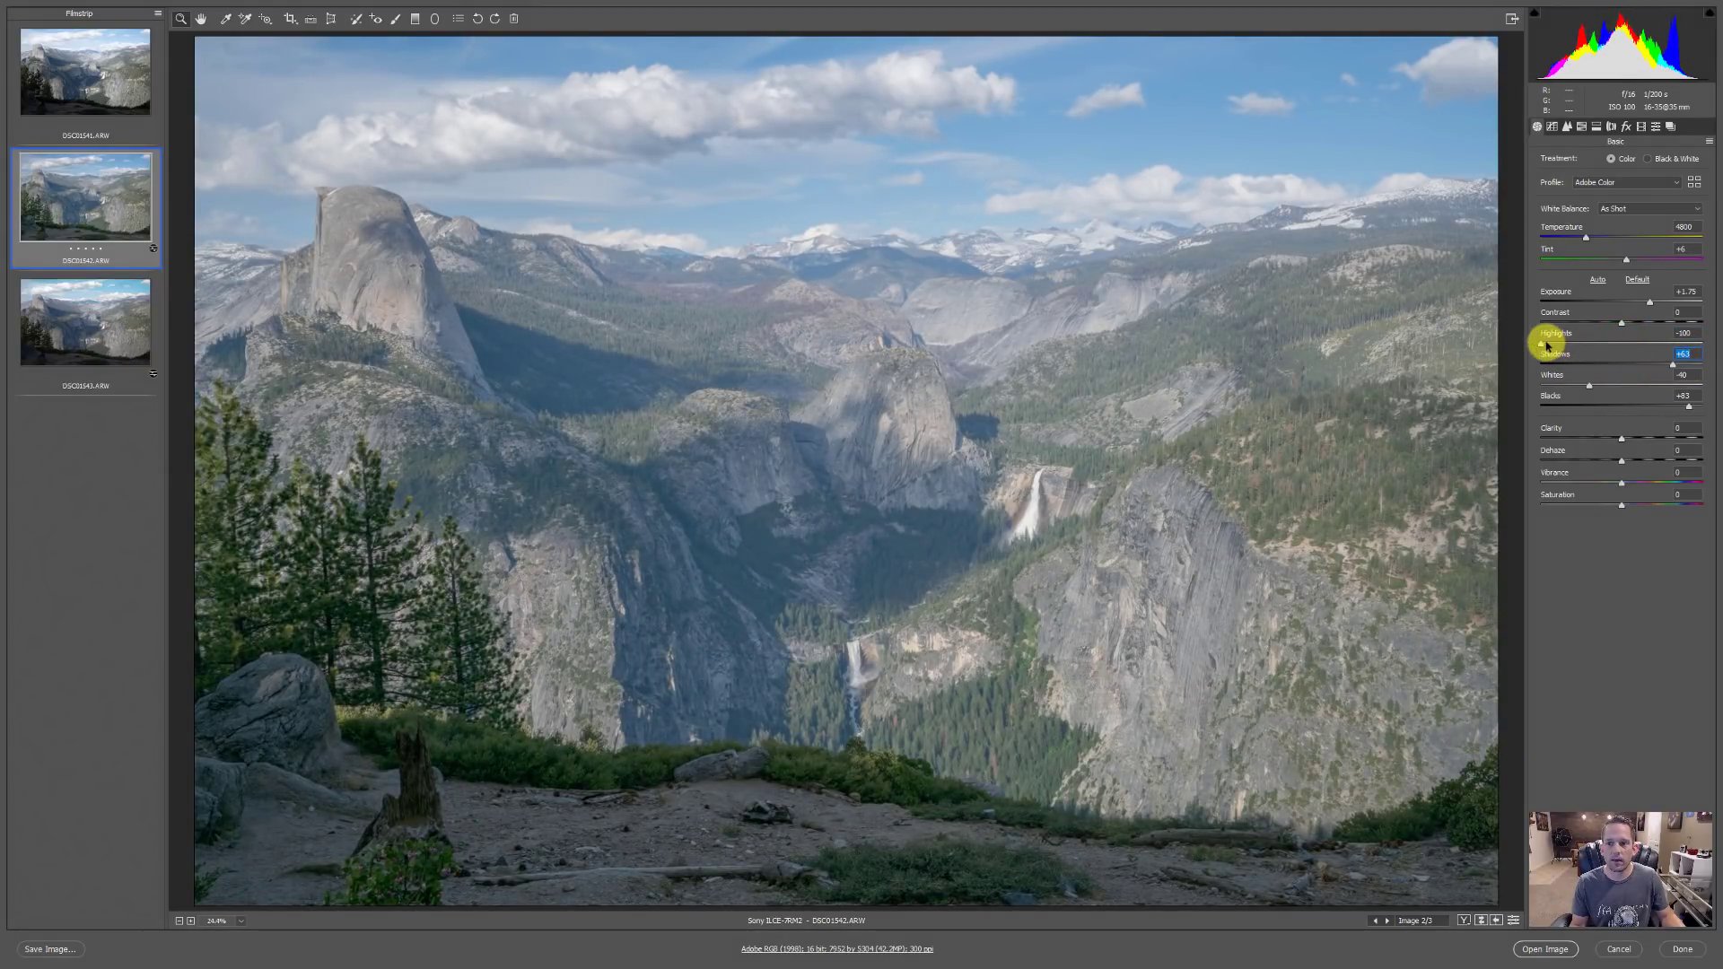
pyautogui.moveTo(1544, 344); pyautogui.dragTo(1526, 348)
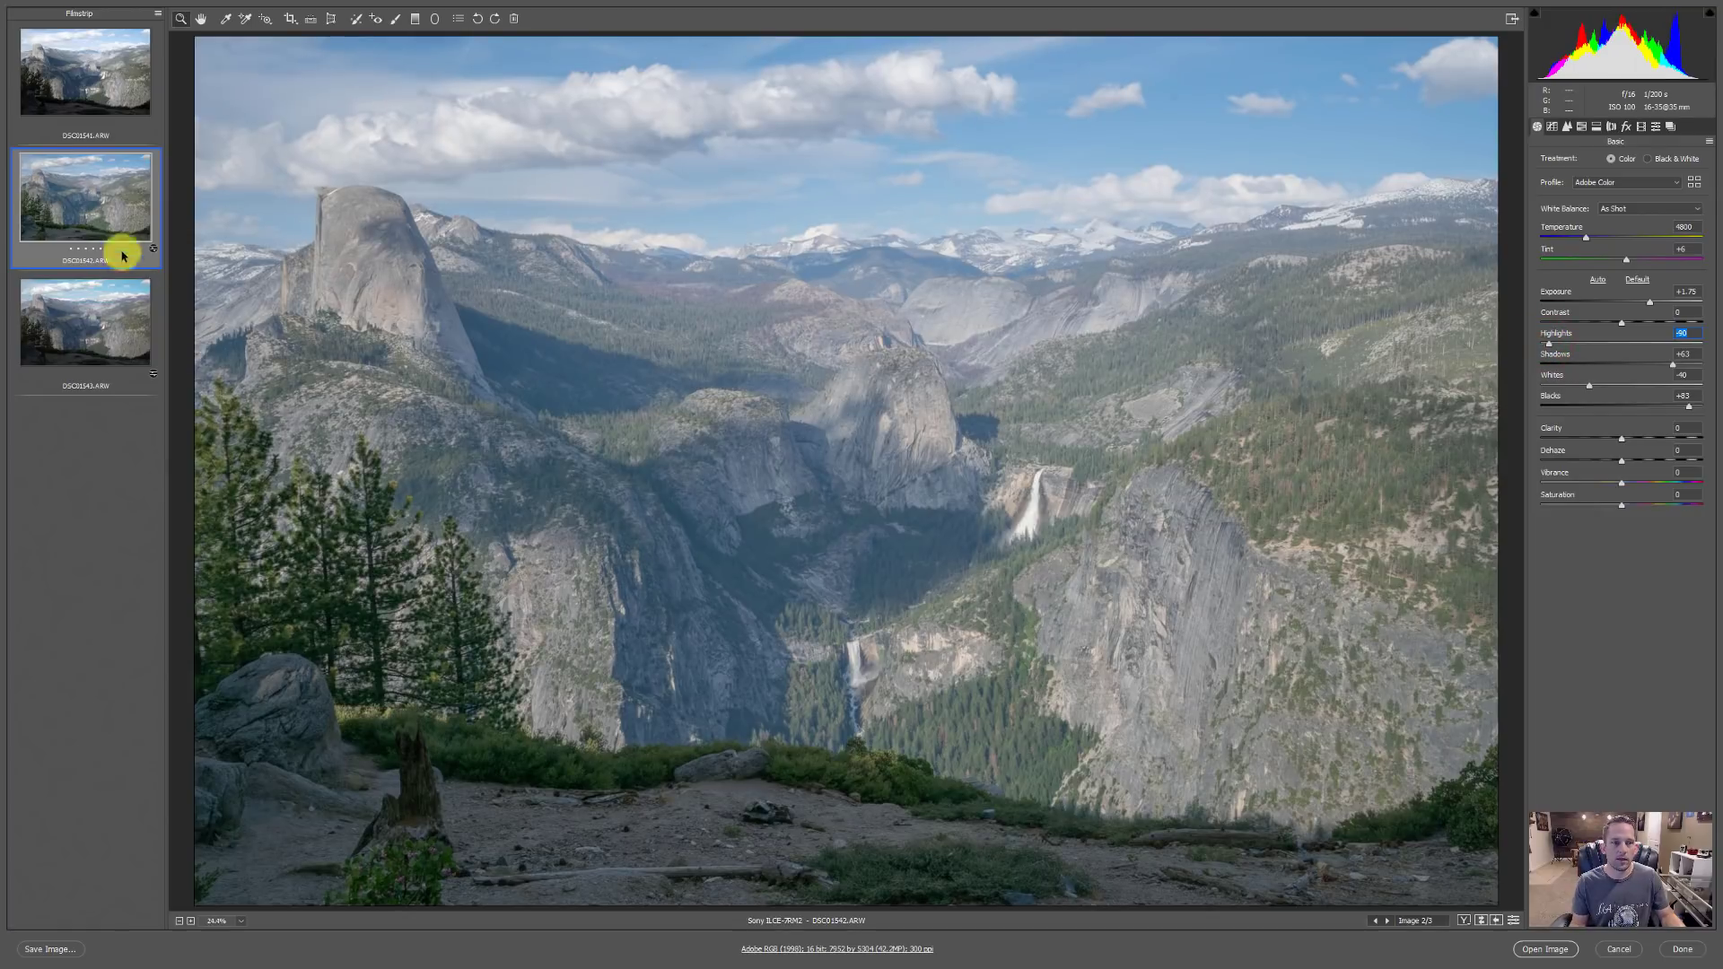
pyautogui.click(102, 340)
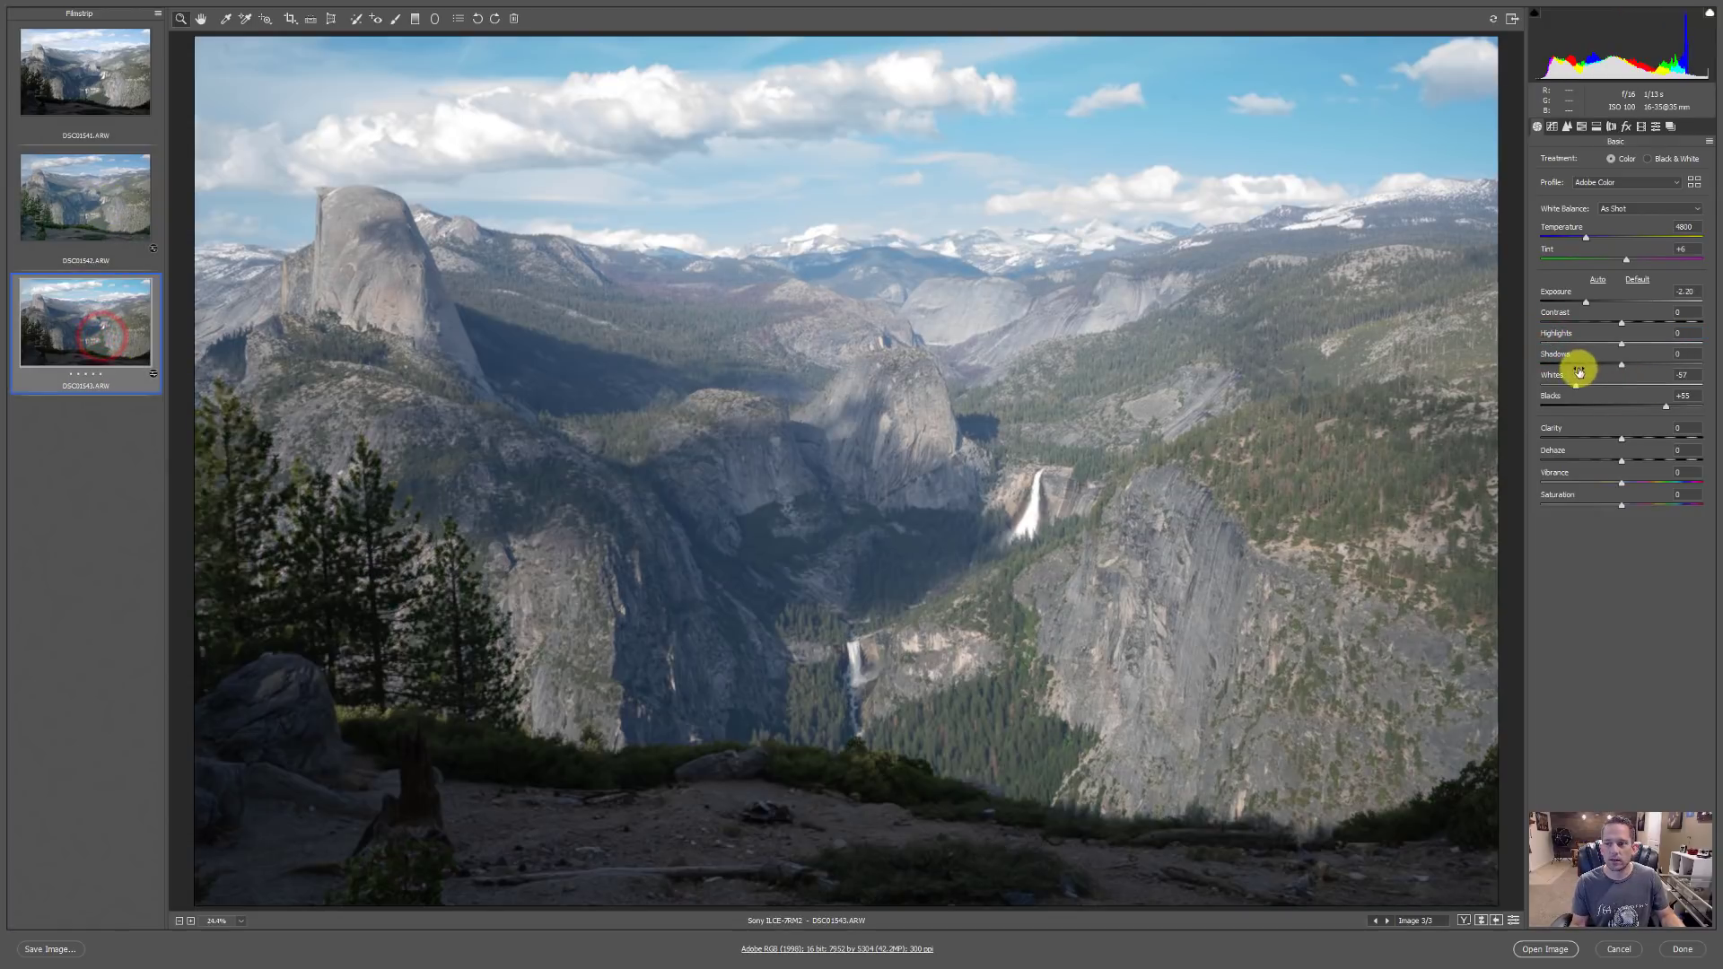
pyautogui.moveTo(1622, 345); pyautogui.dragTo(1679, 362)
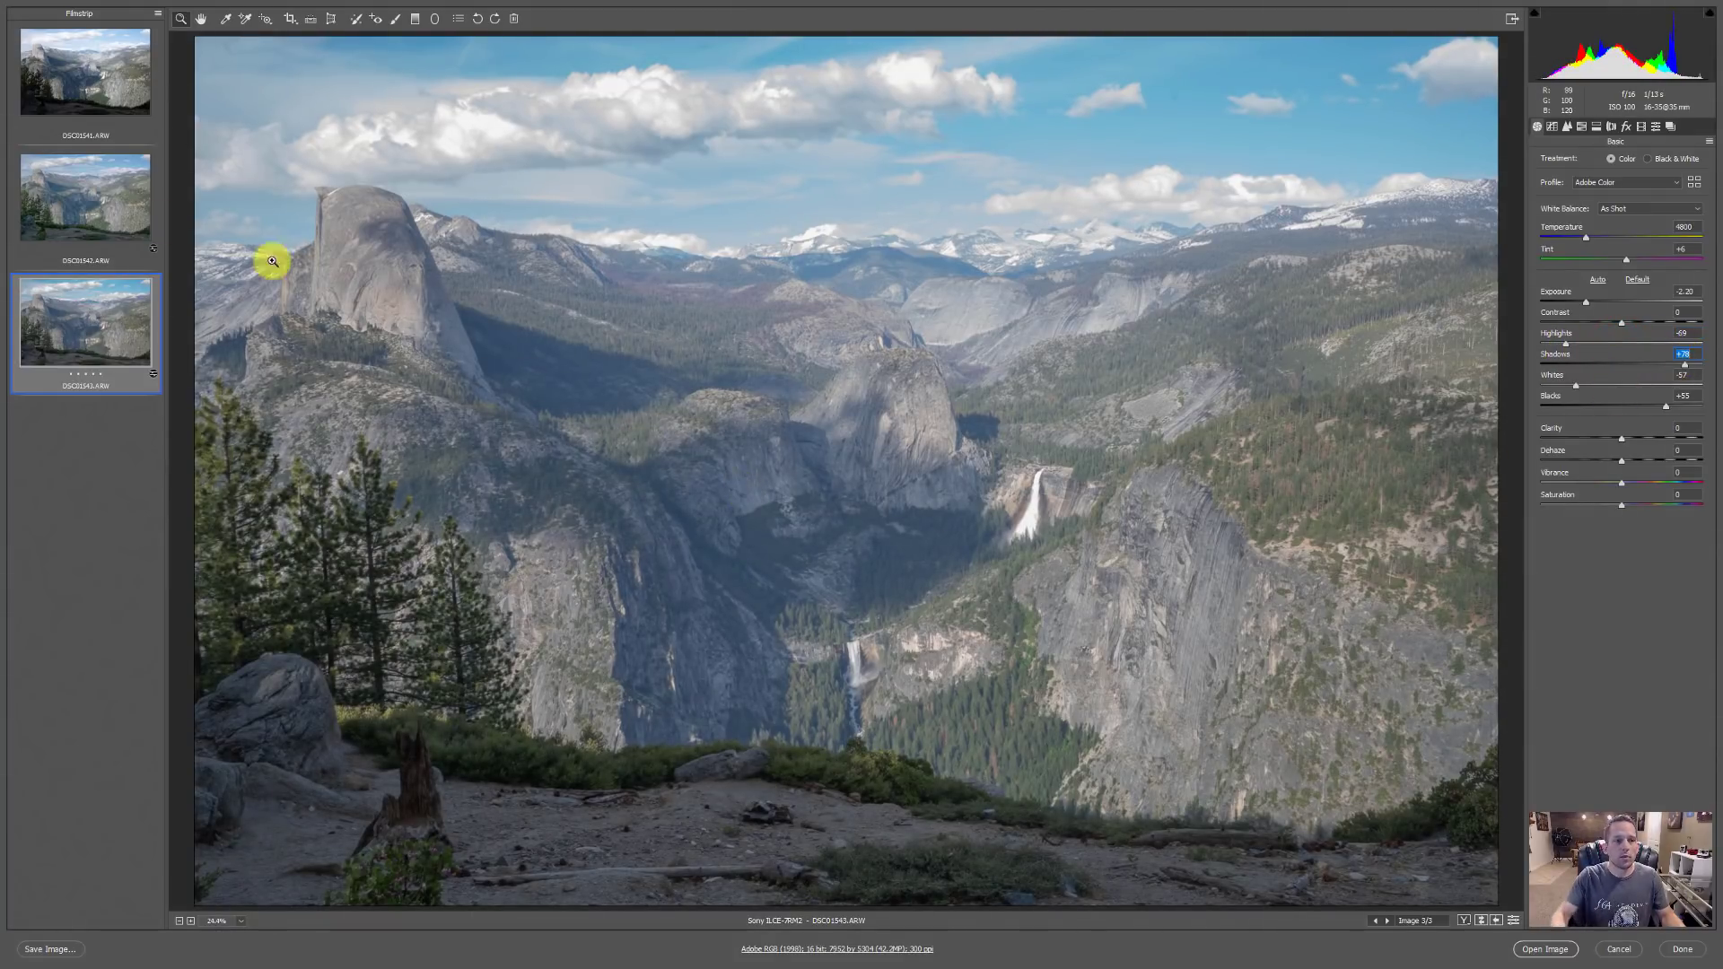
# - Alternate repeatedly between DSC01542 and DSC01543 to compare sky and tone, settling on DSC01542
pyautogui.click(52, 184)
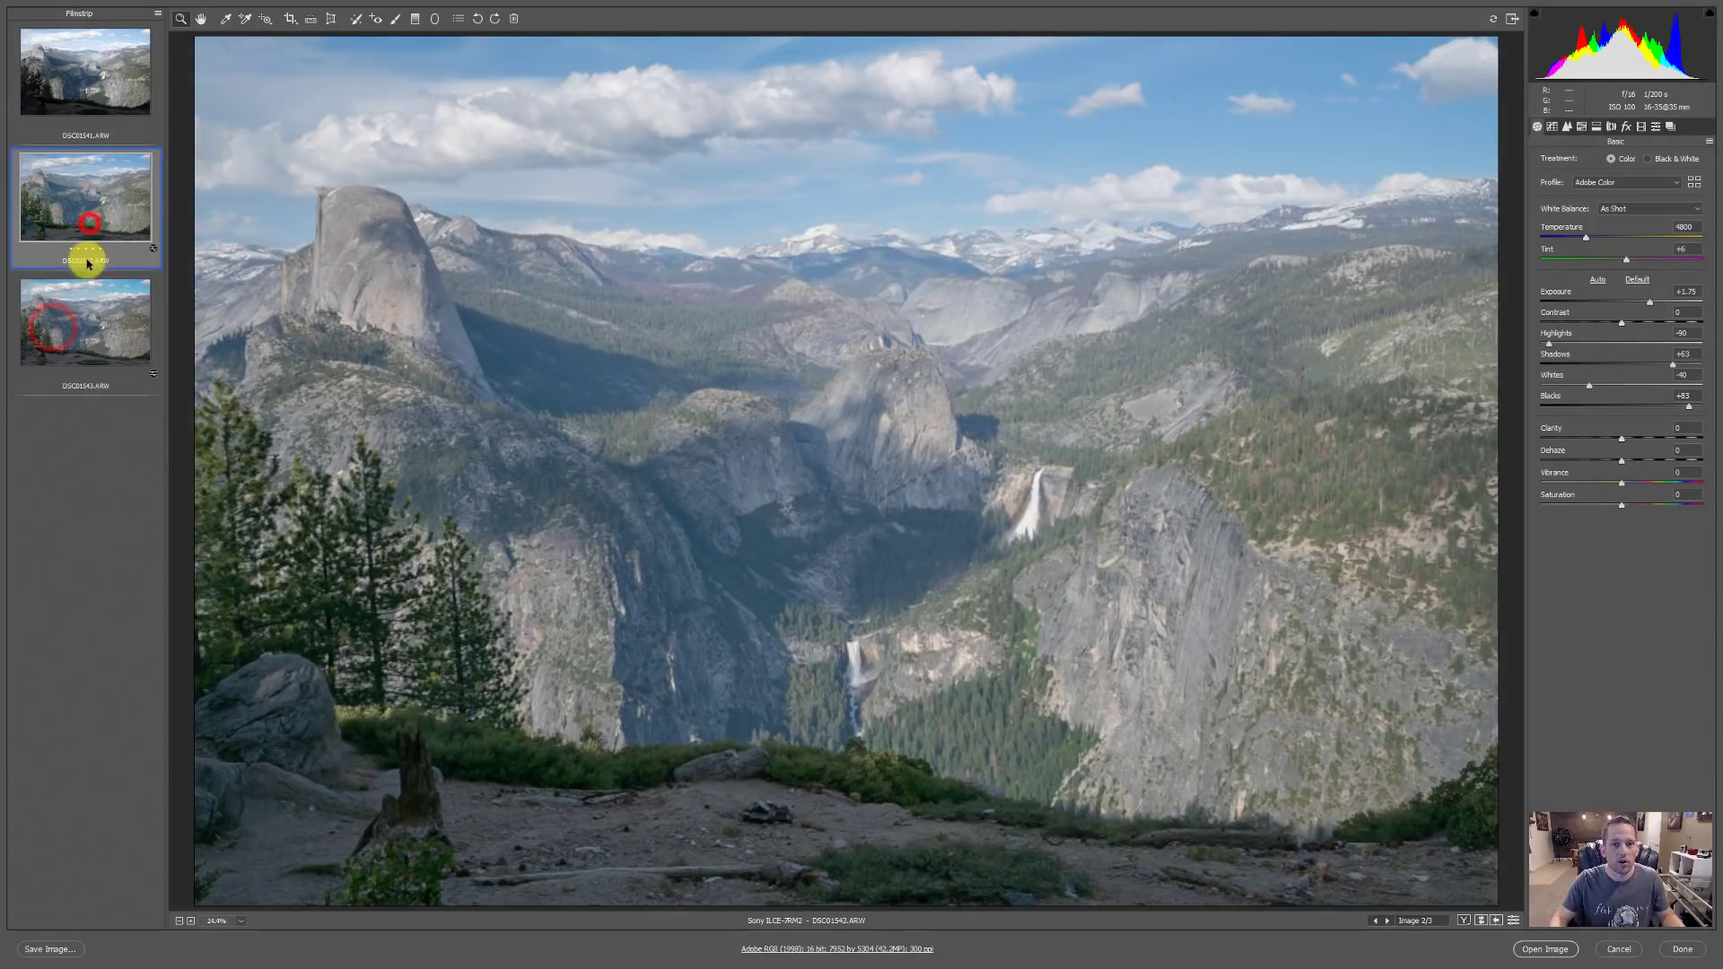
pyautogui.click(89, 291)
pyautogui.click(107, 217)
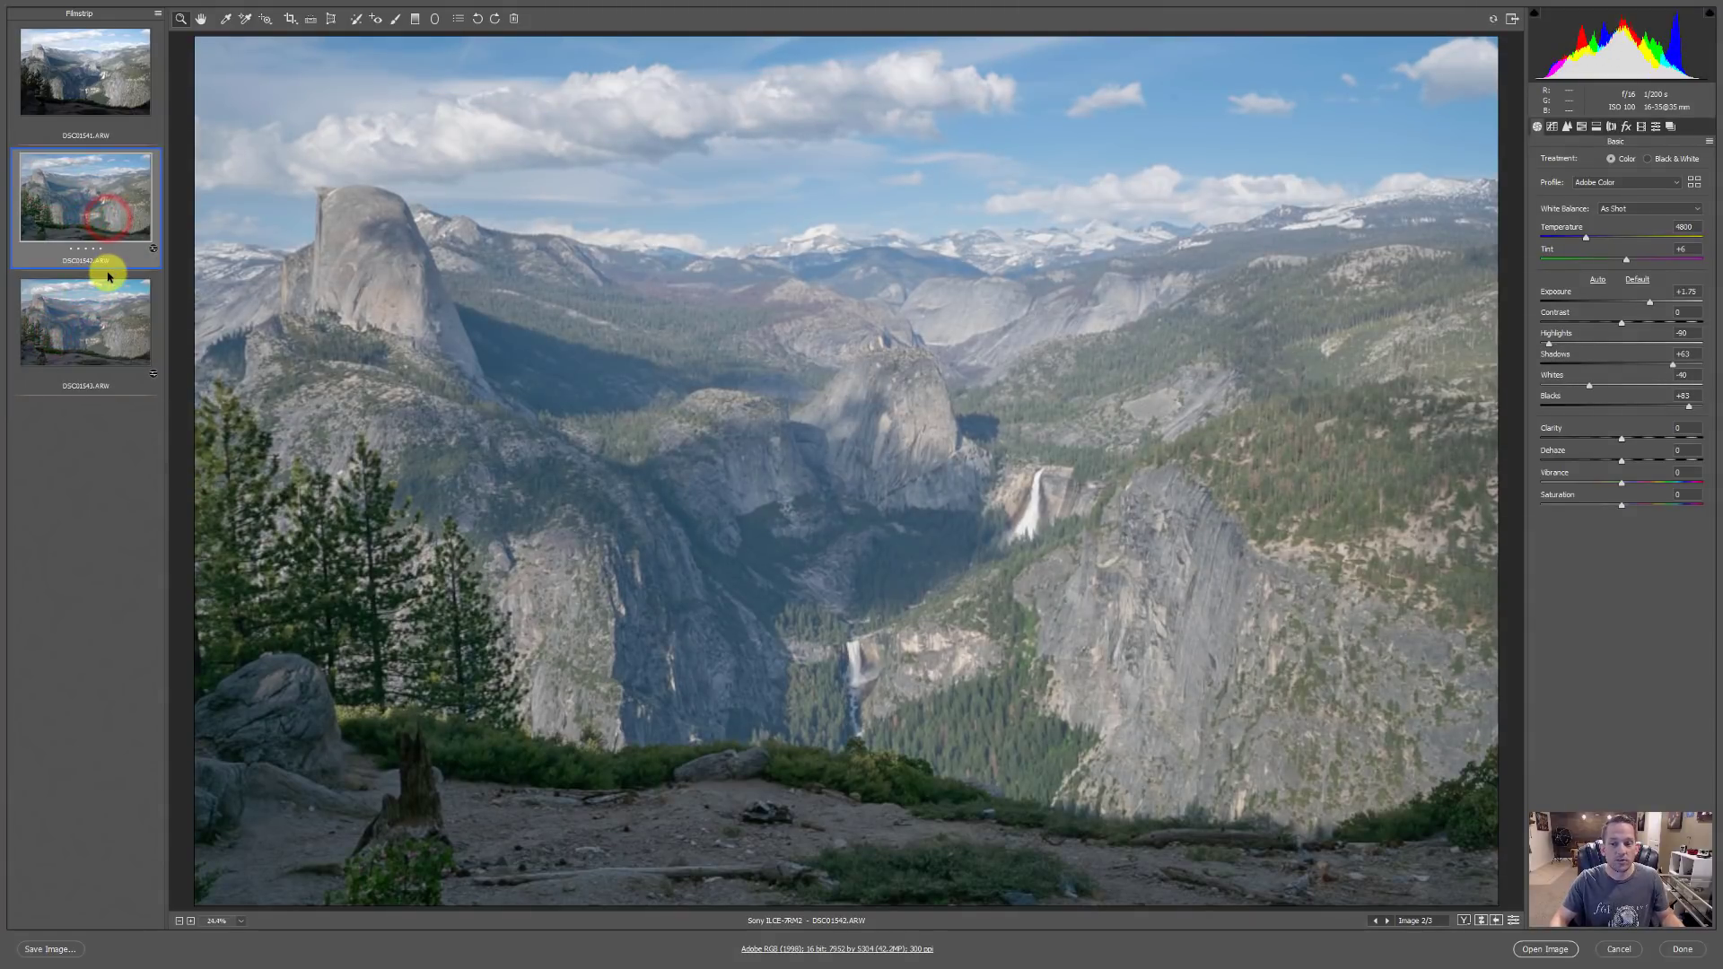
pyautogui.click(140, 314)
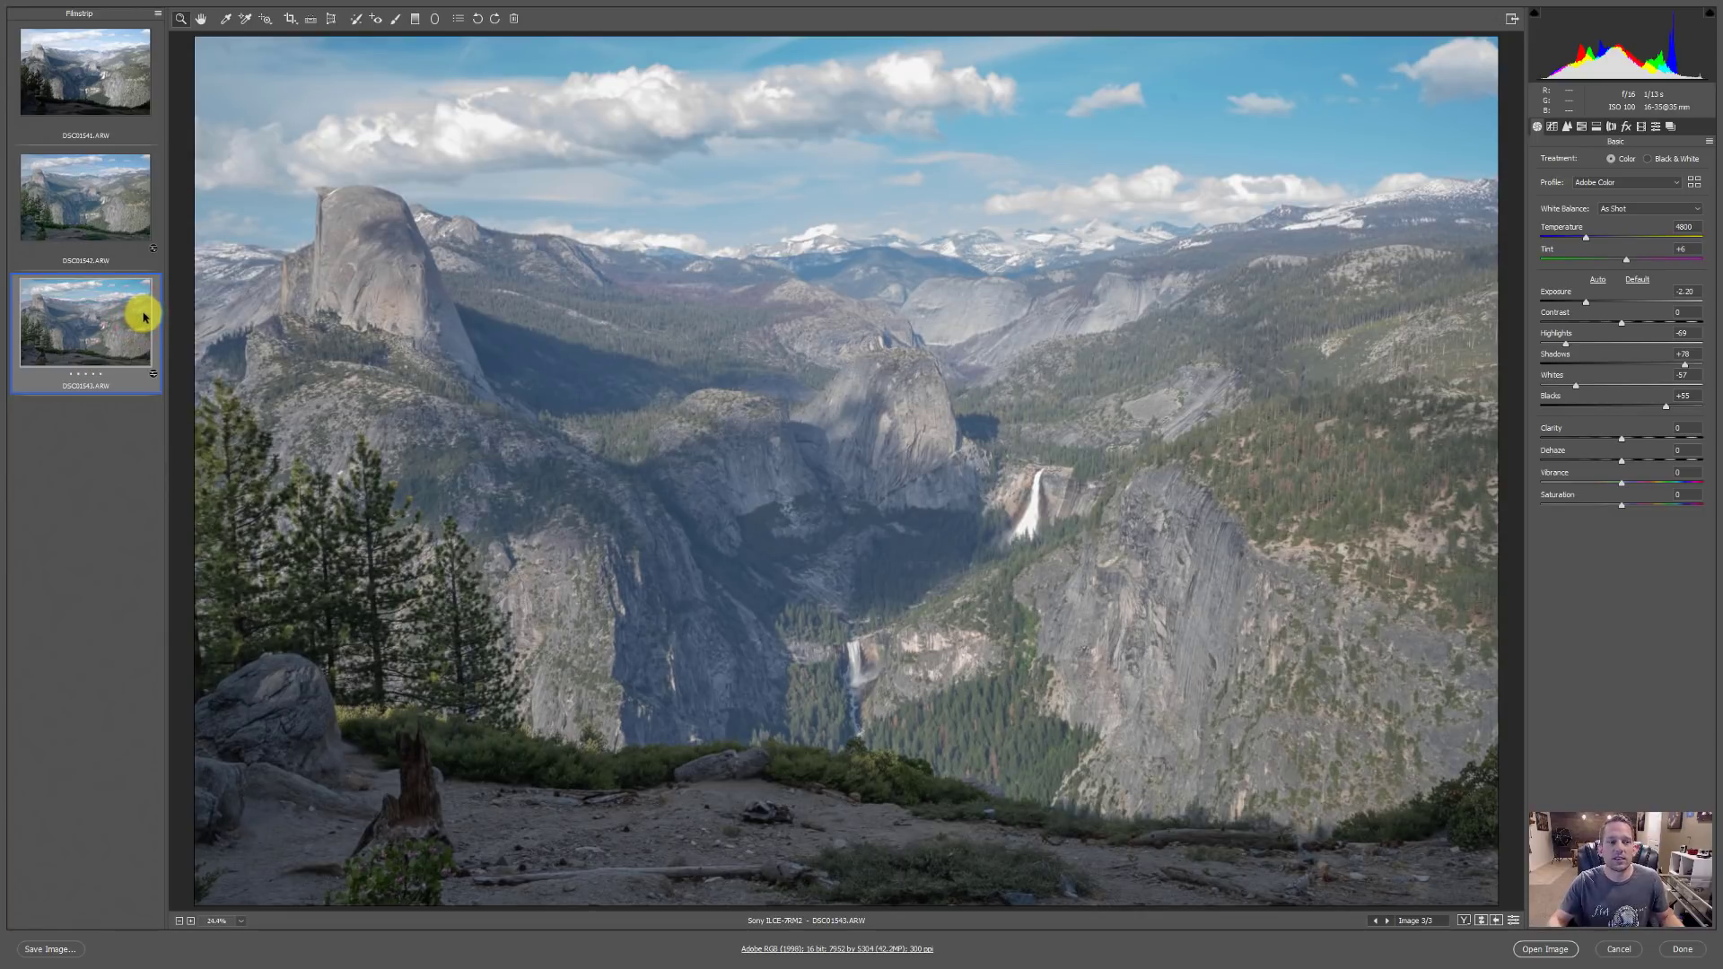
pyautogui.click(100, 224)
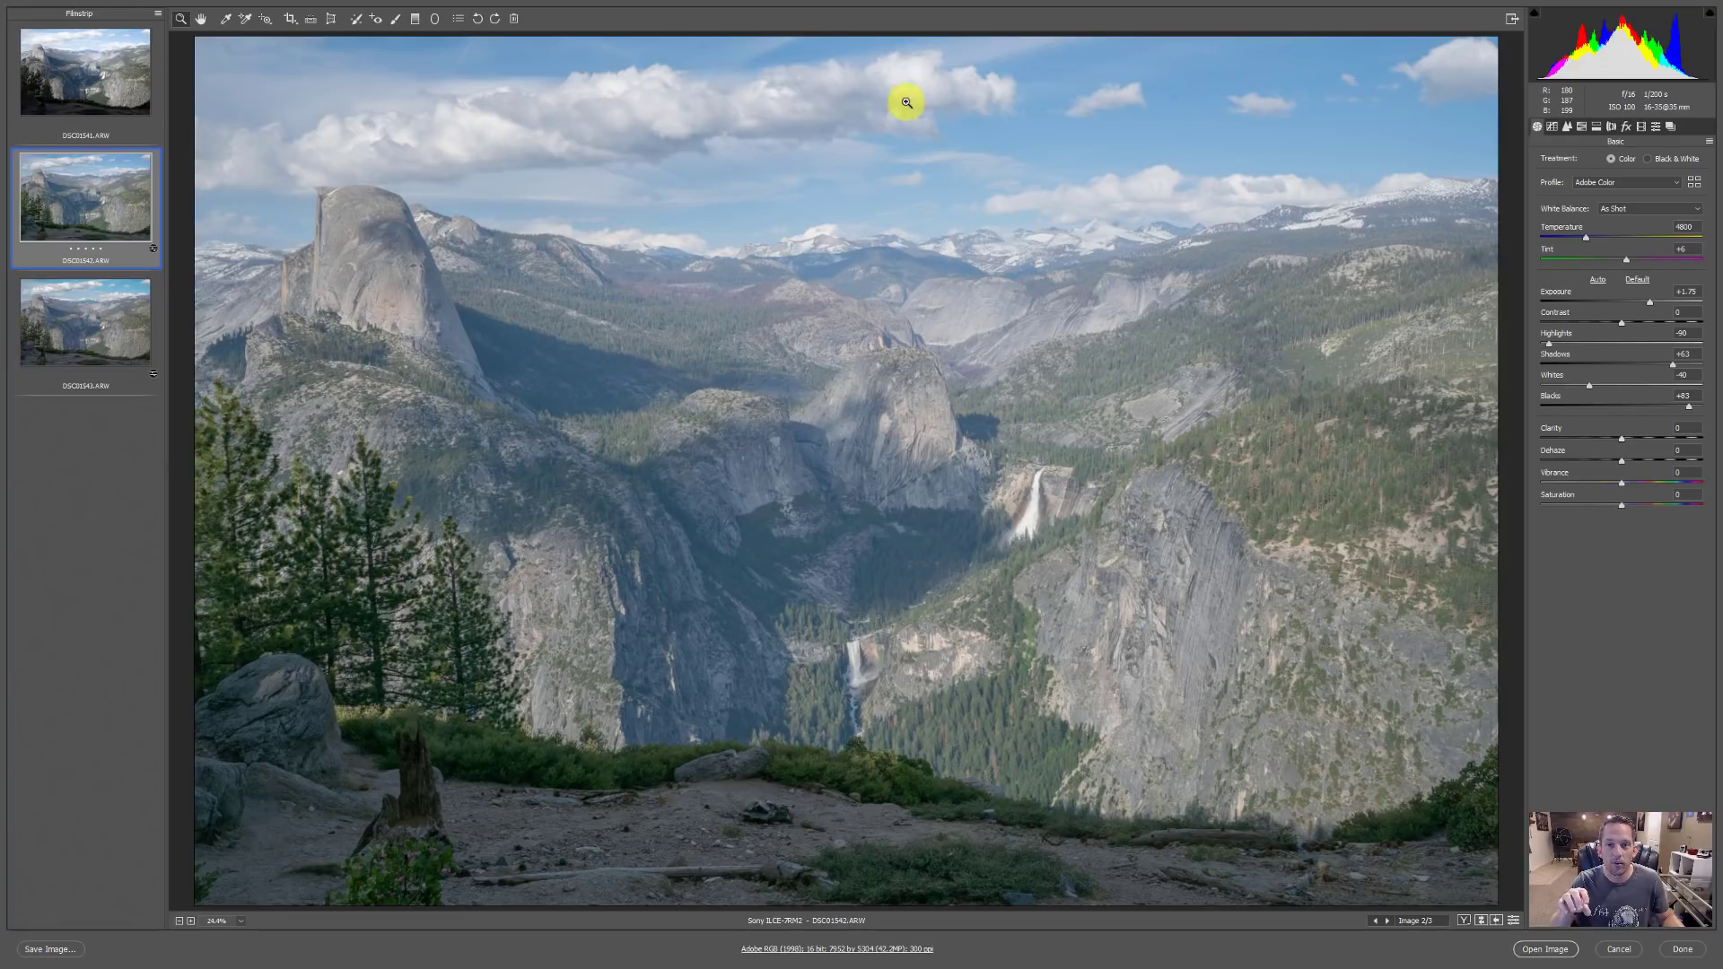
pyautogui.click(64, 325)
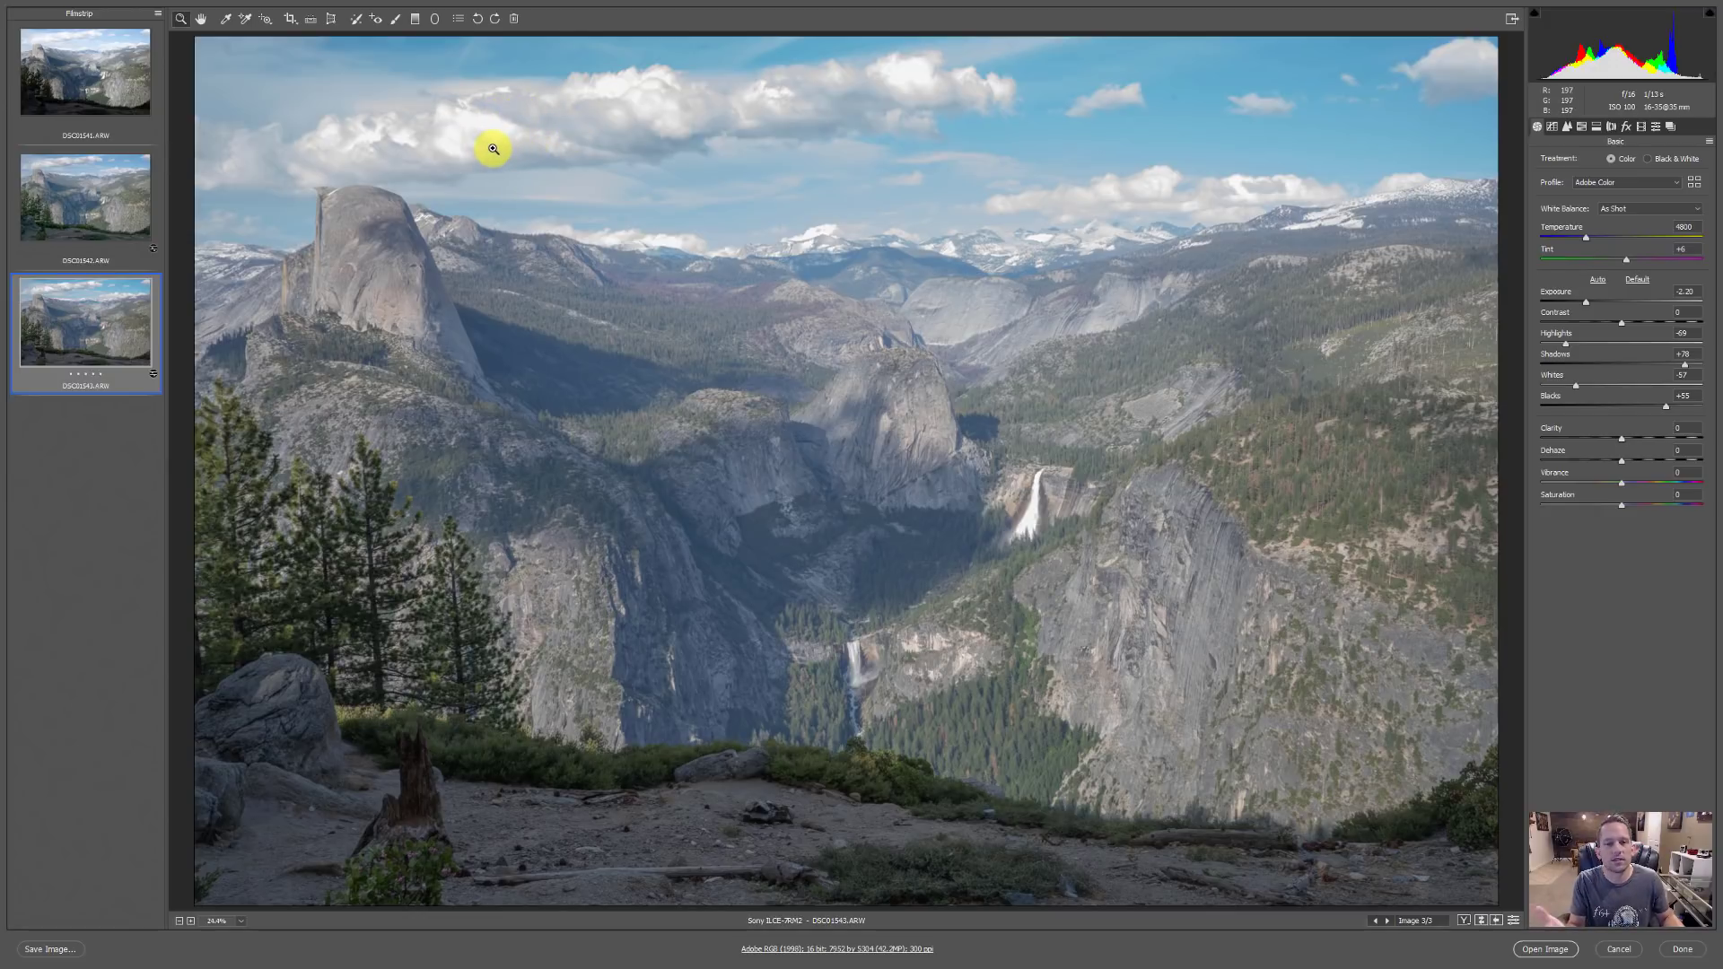
pyautogui.click(132, 224)
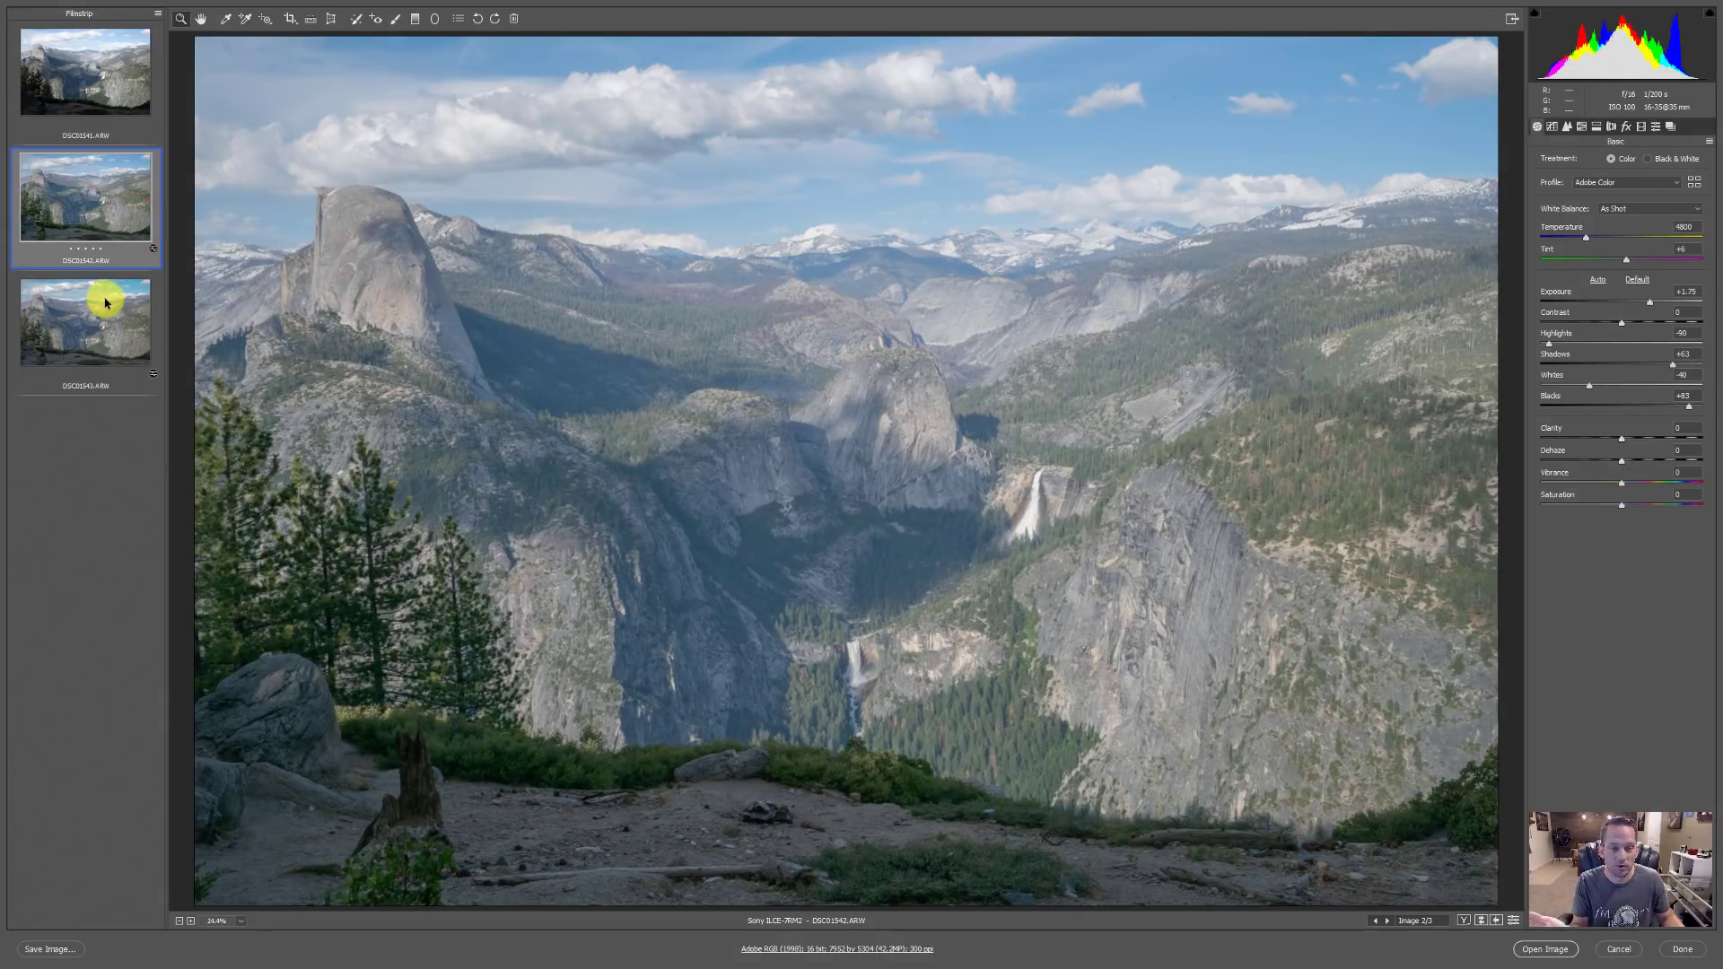
pyautogui.click(105, 303)
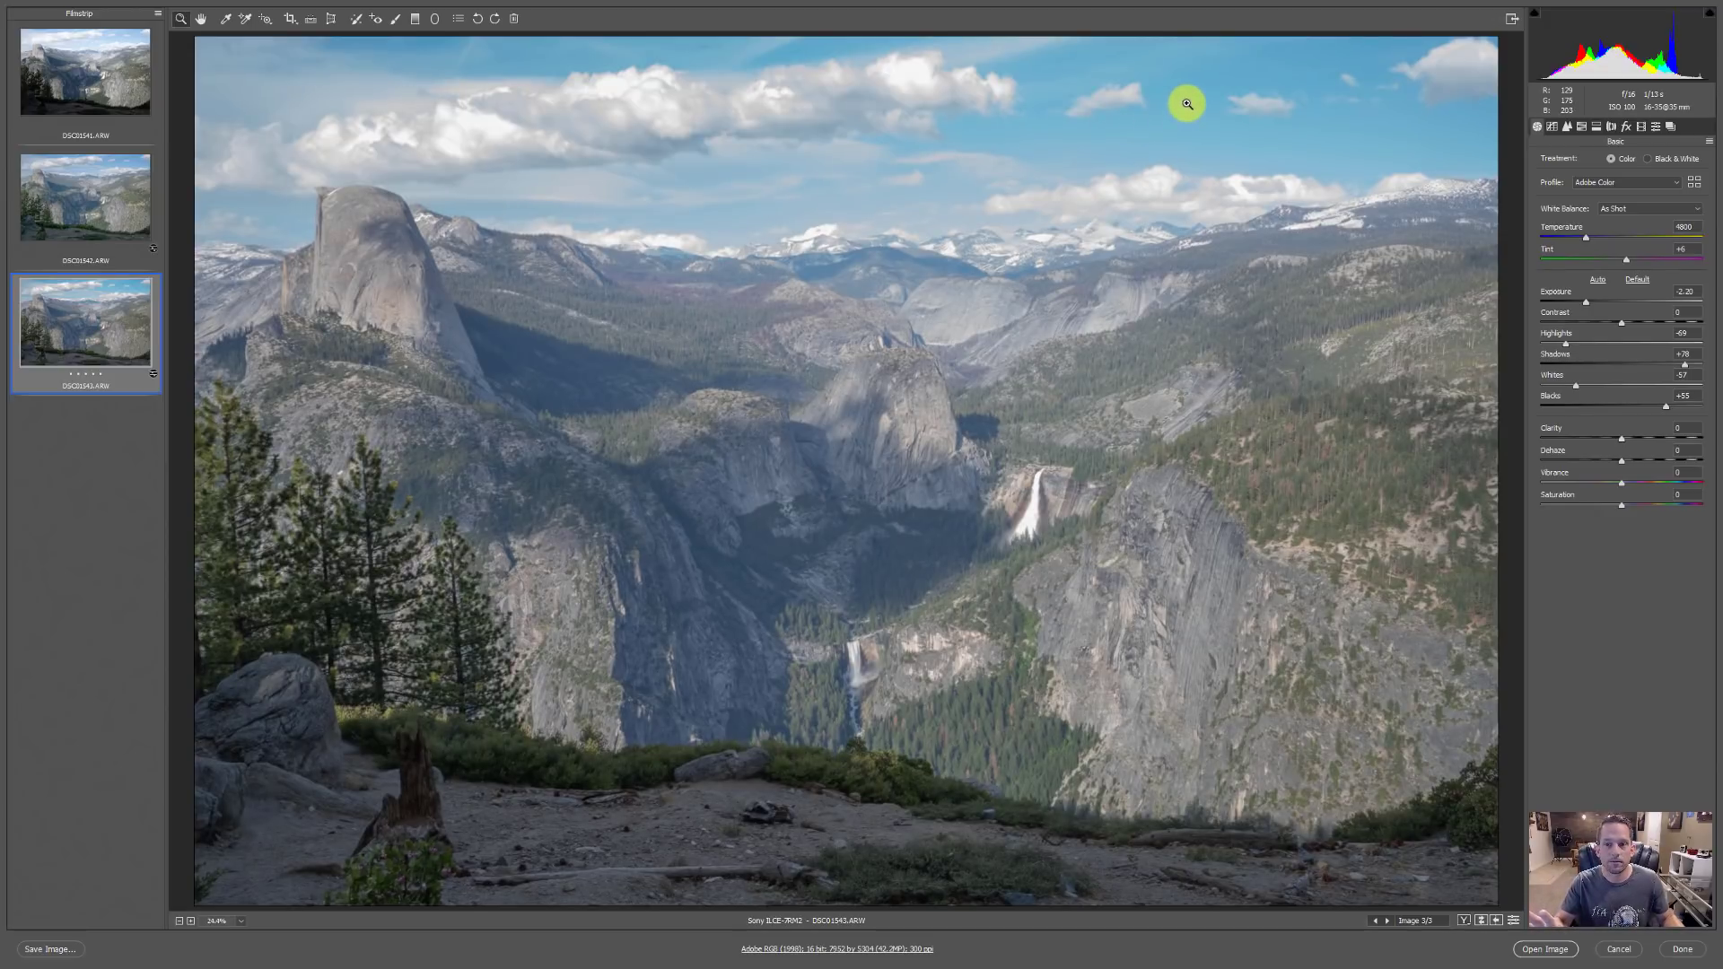
pyautogui.click(107, 199)
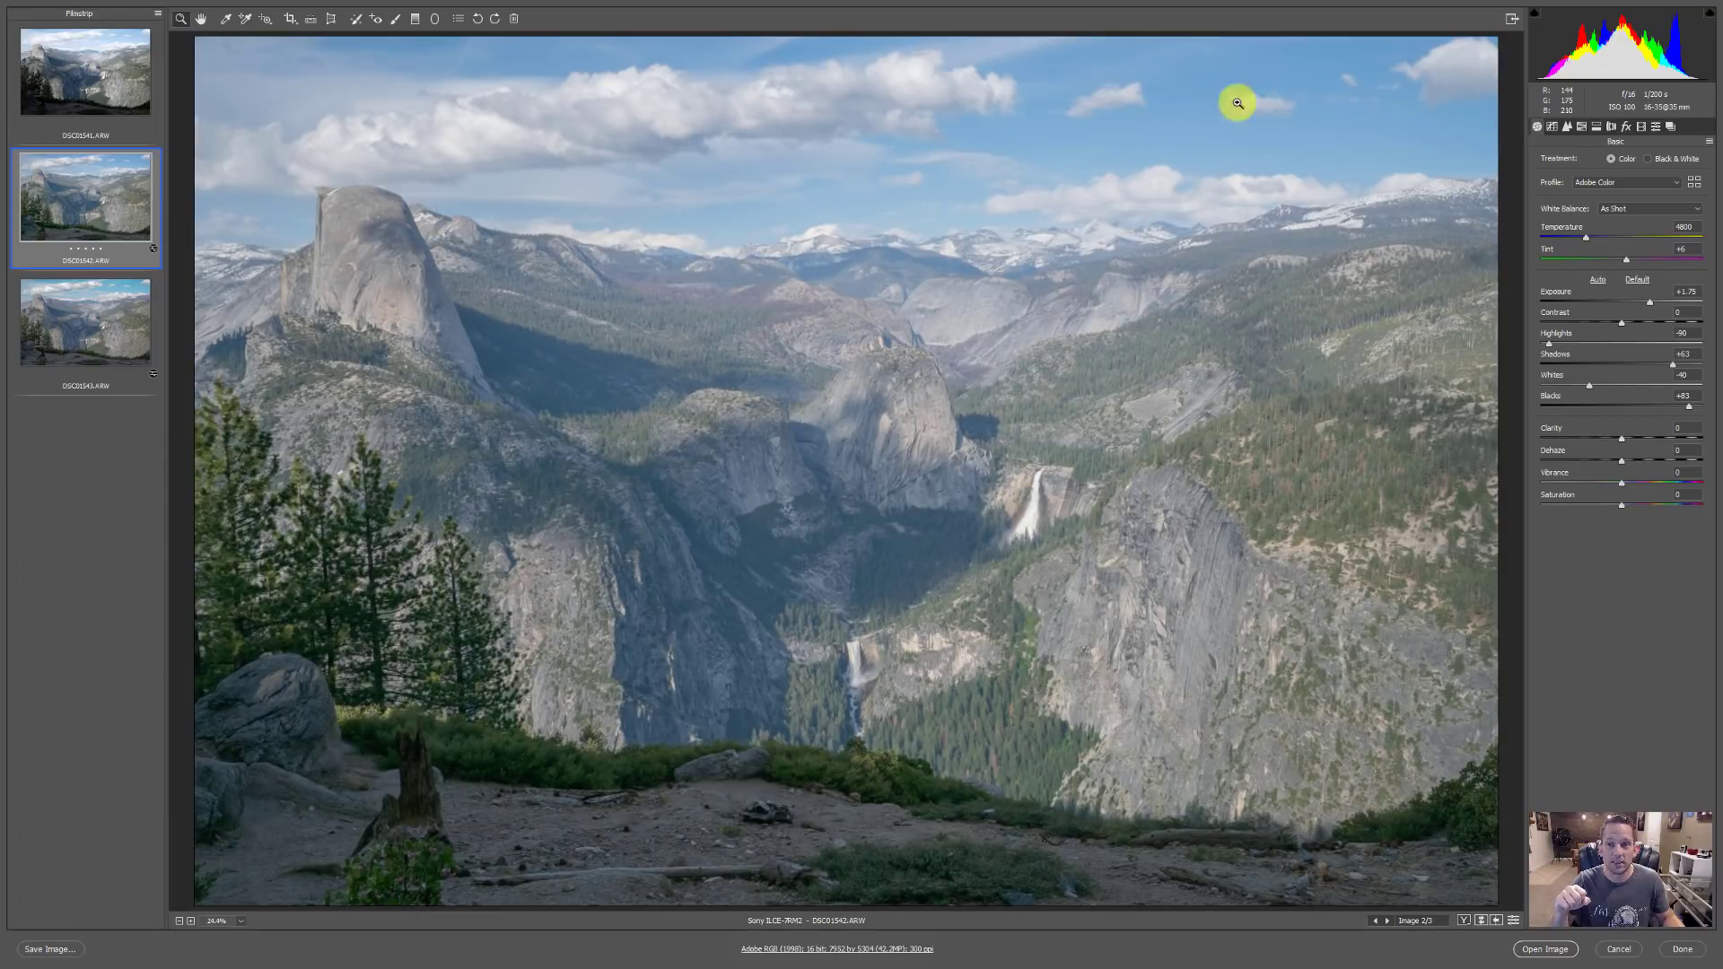
pyautogui.click(61, 317)
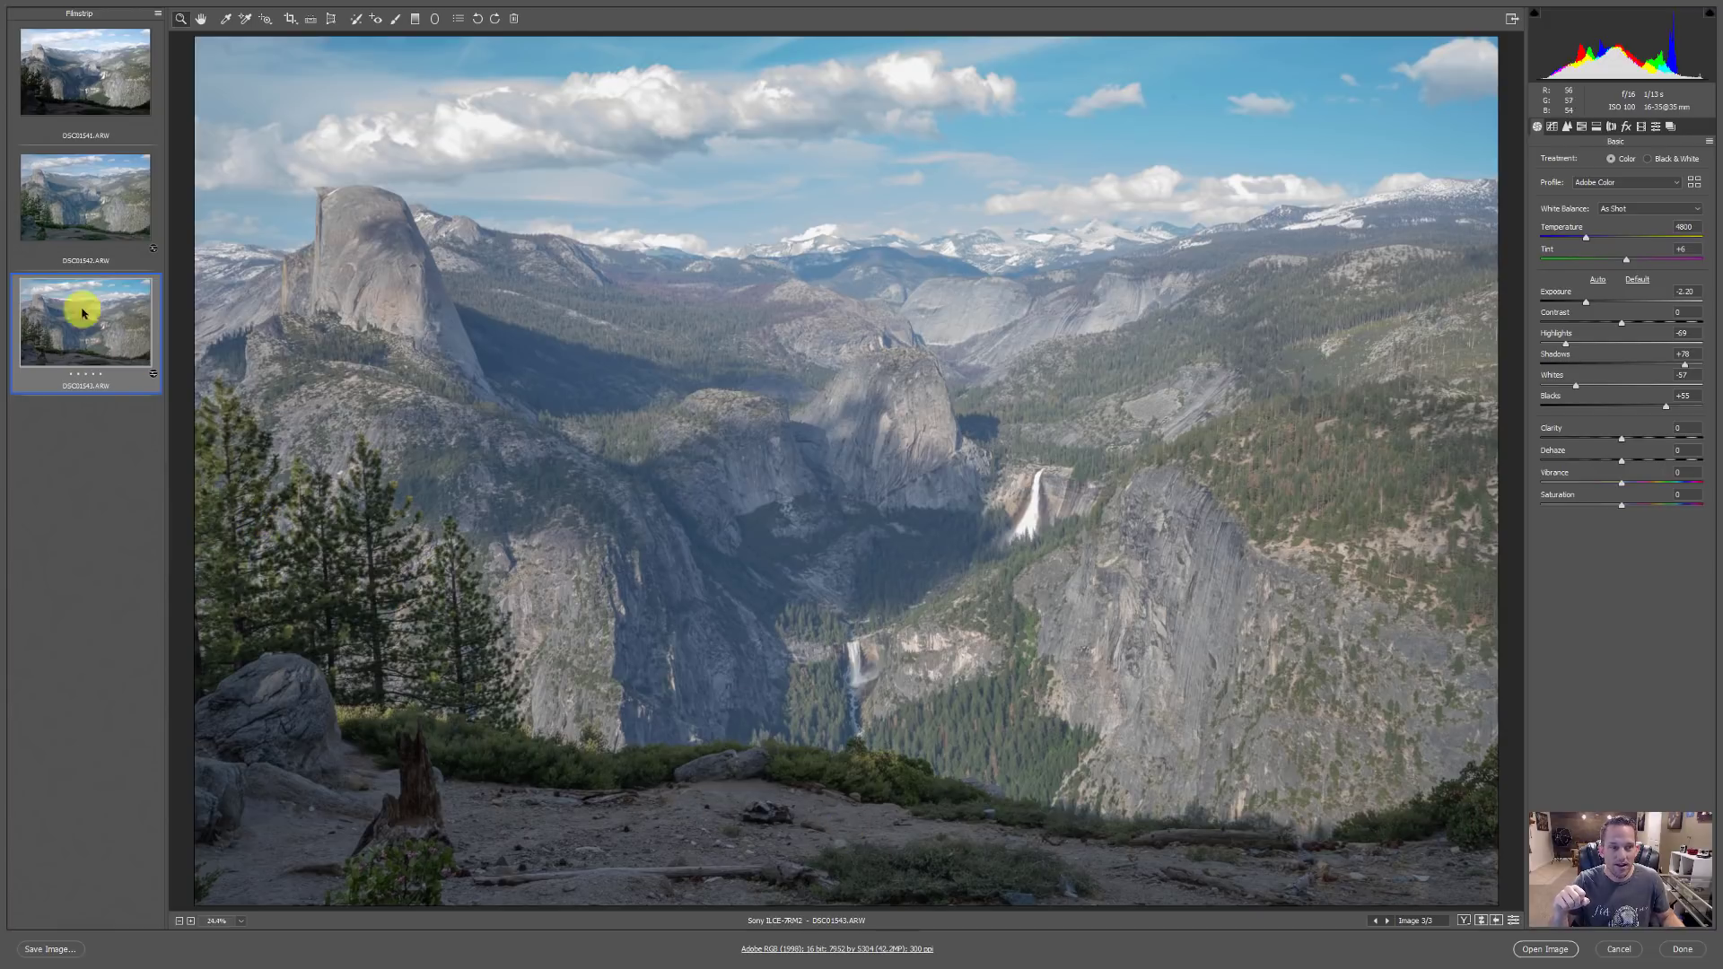
pyautogui.click(72, 213)
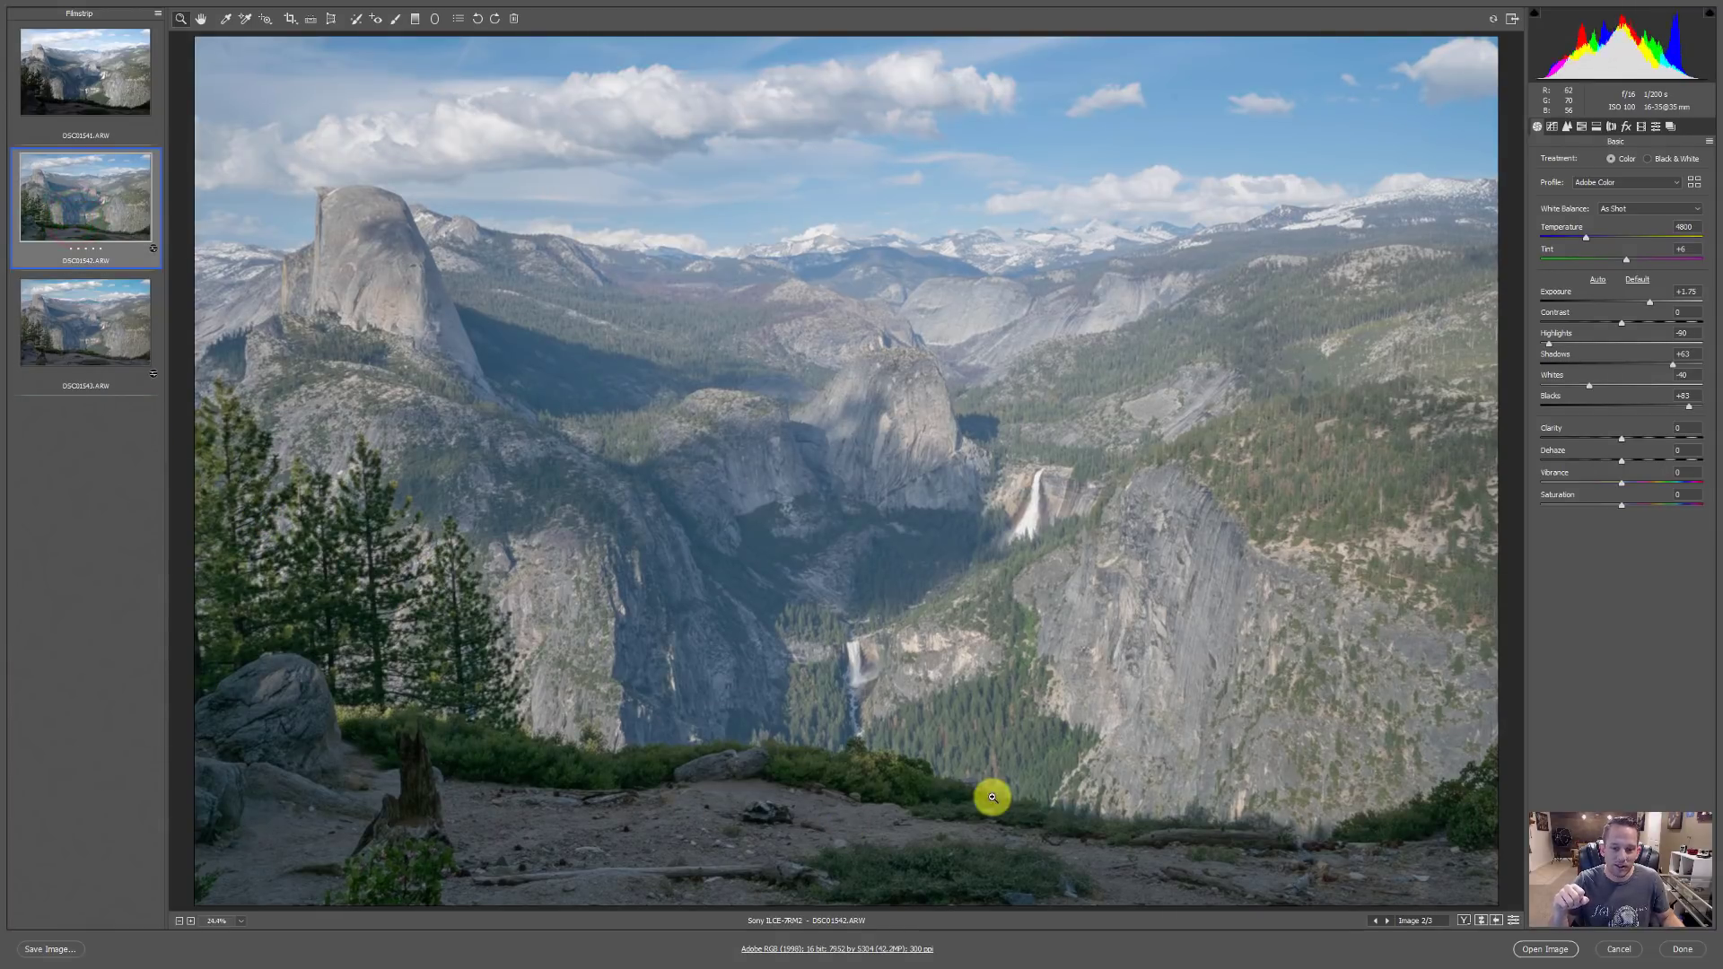
# - View DSC01542 at 100% centred on the foreground stump and boulders to judge noise
pyautogui.click(398, 820)
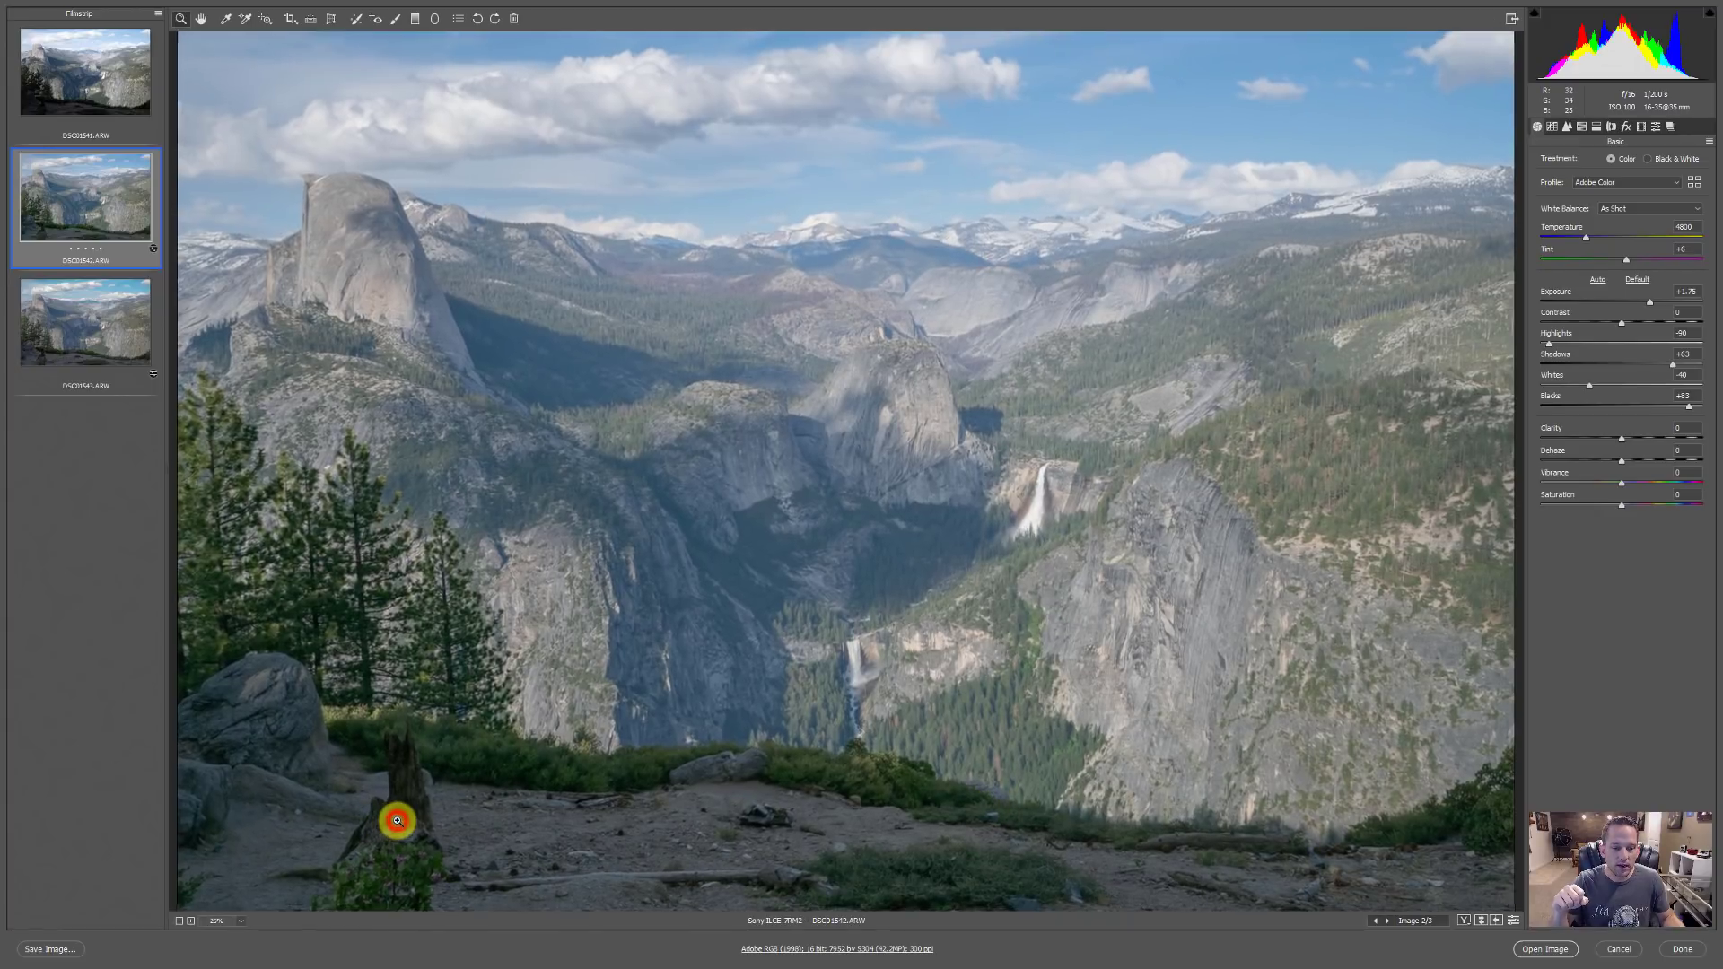
pyautogui.click(191, 920)
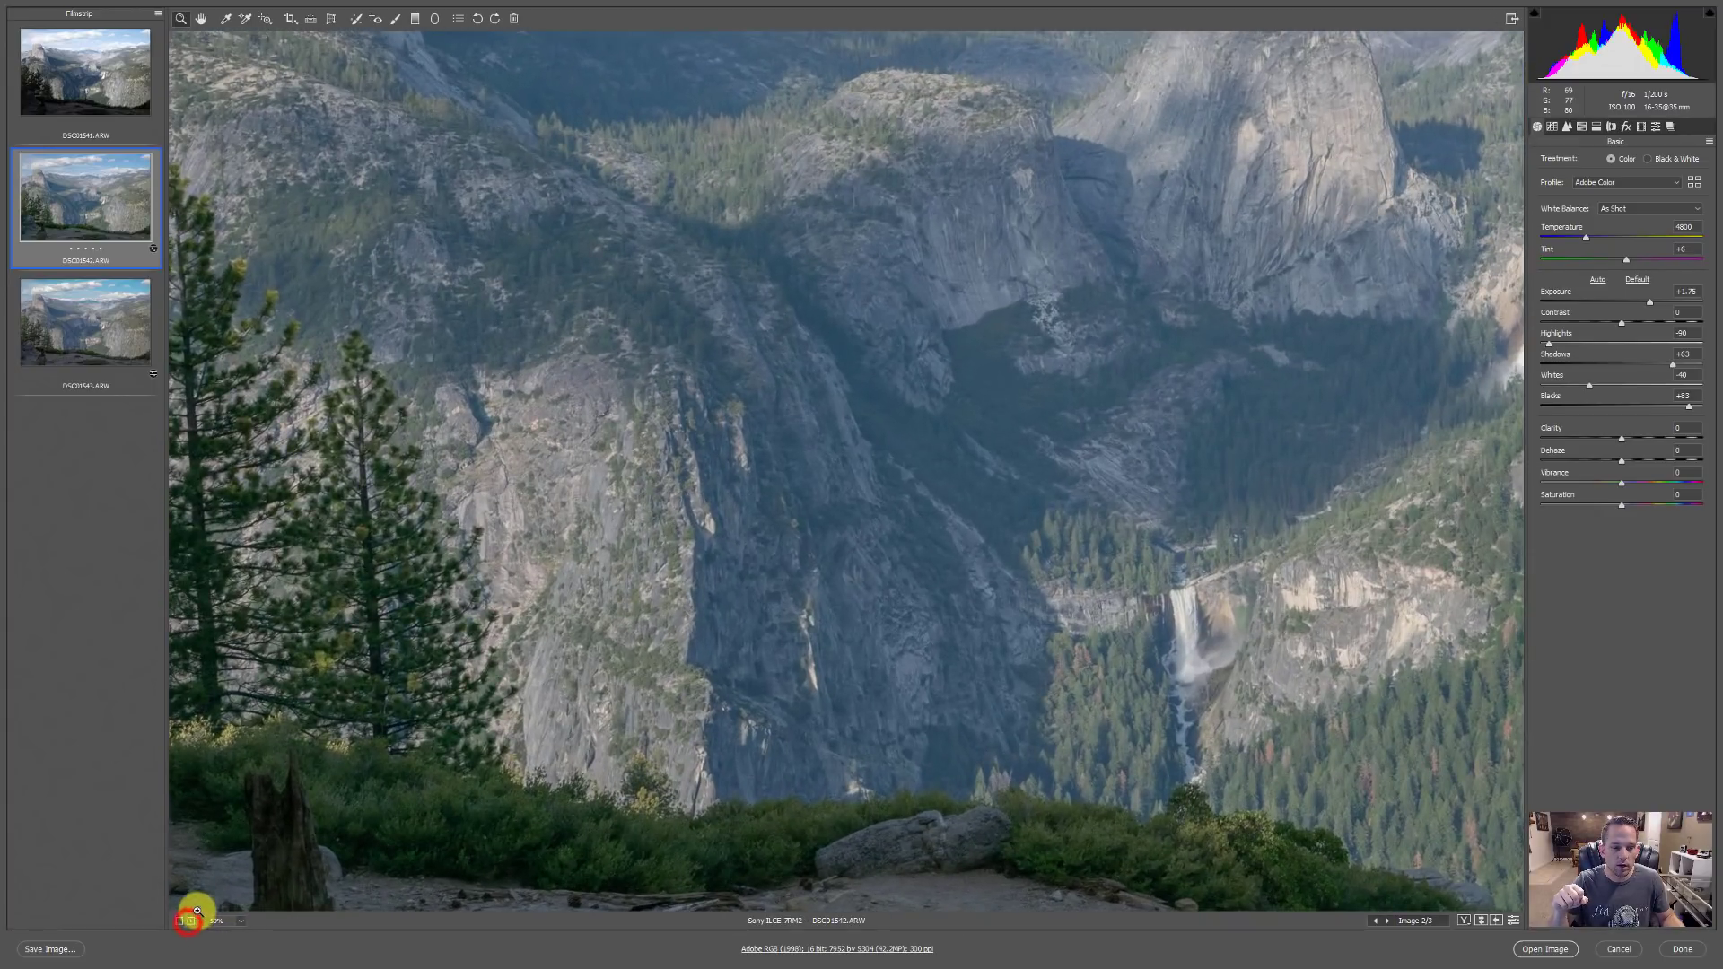
pyautogui.click(190, 921)
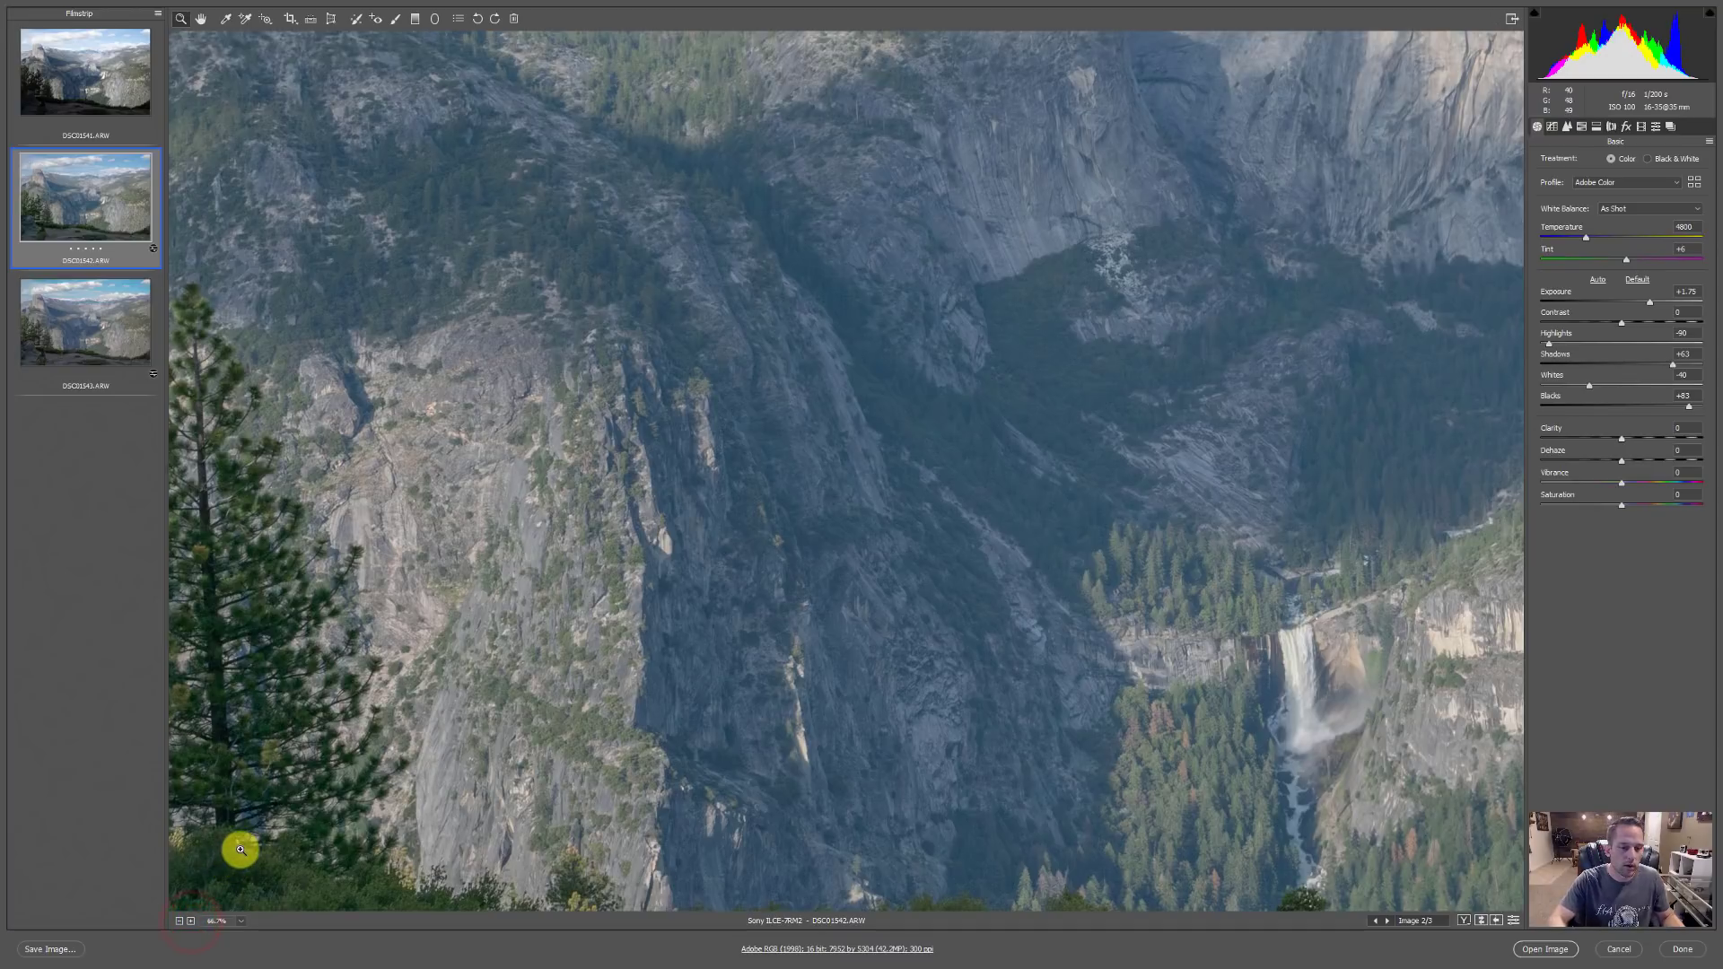
pyautogui.moveTo(226, 844); pyautogui.dragTo(914, 246)
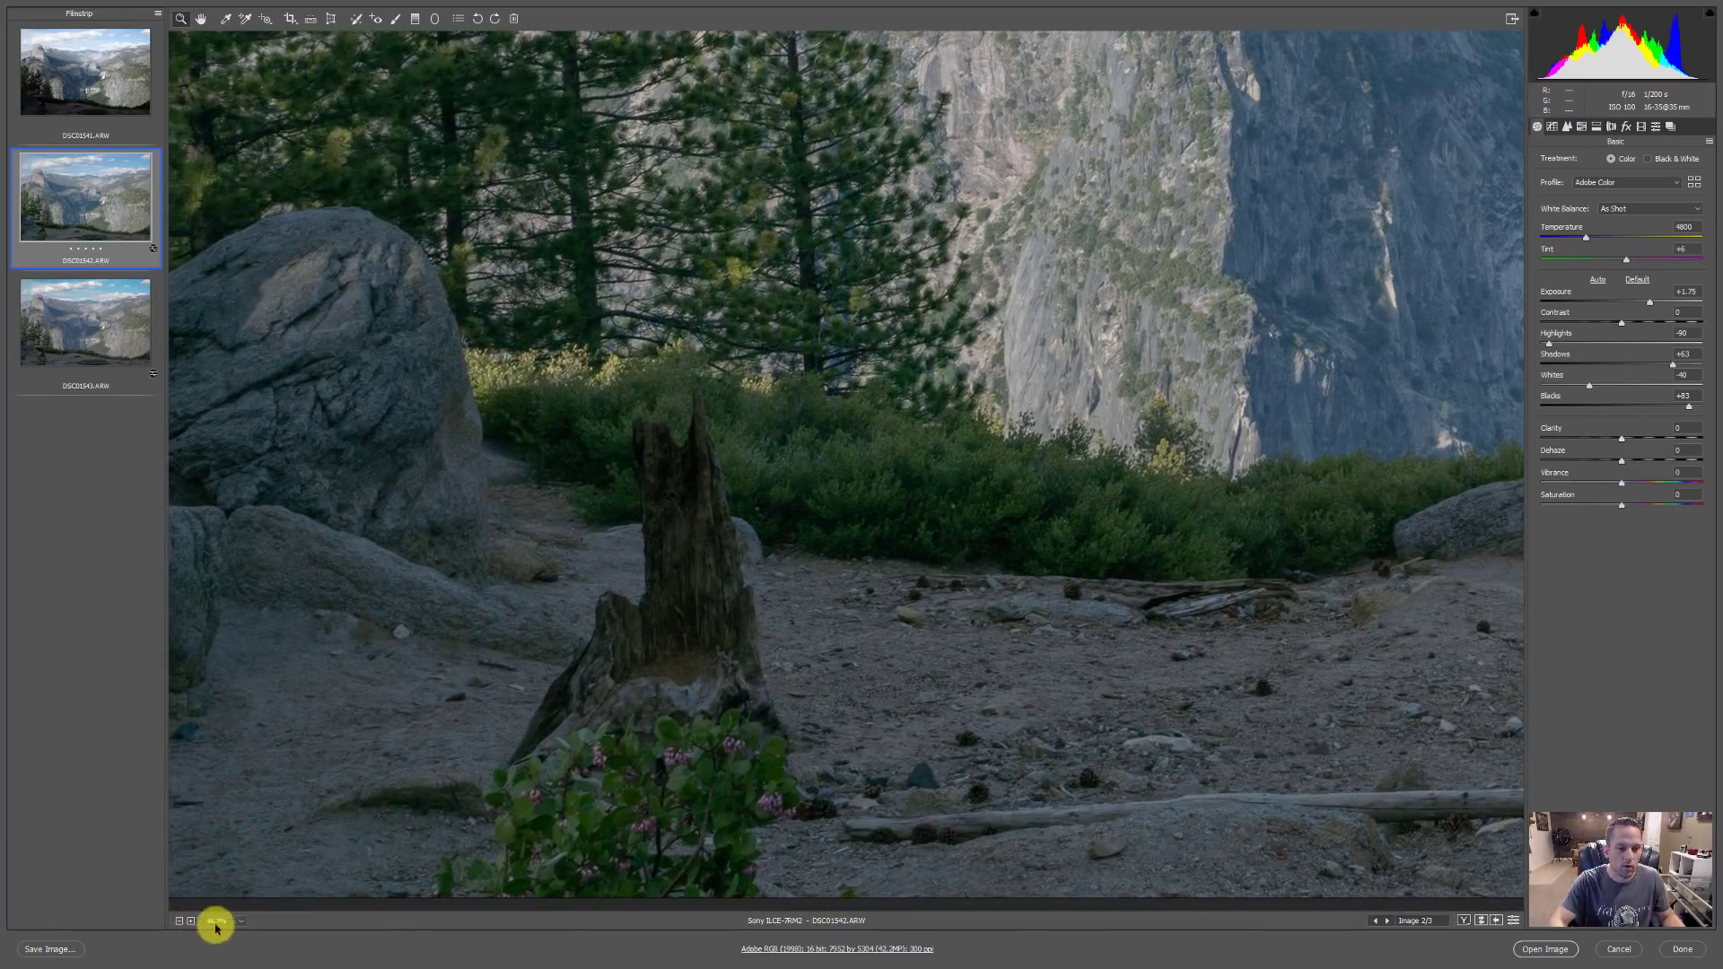
pyautogui.click(247, 923)
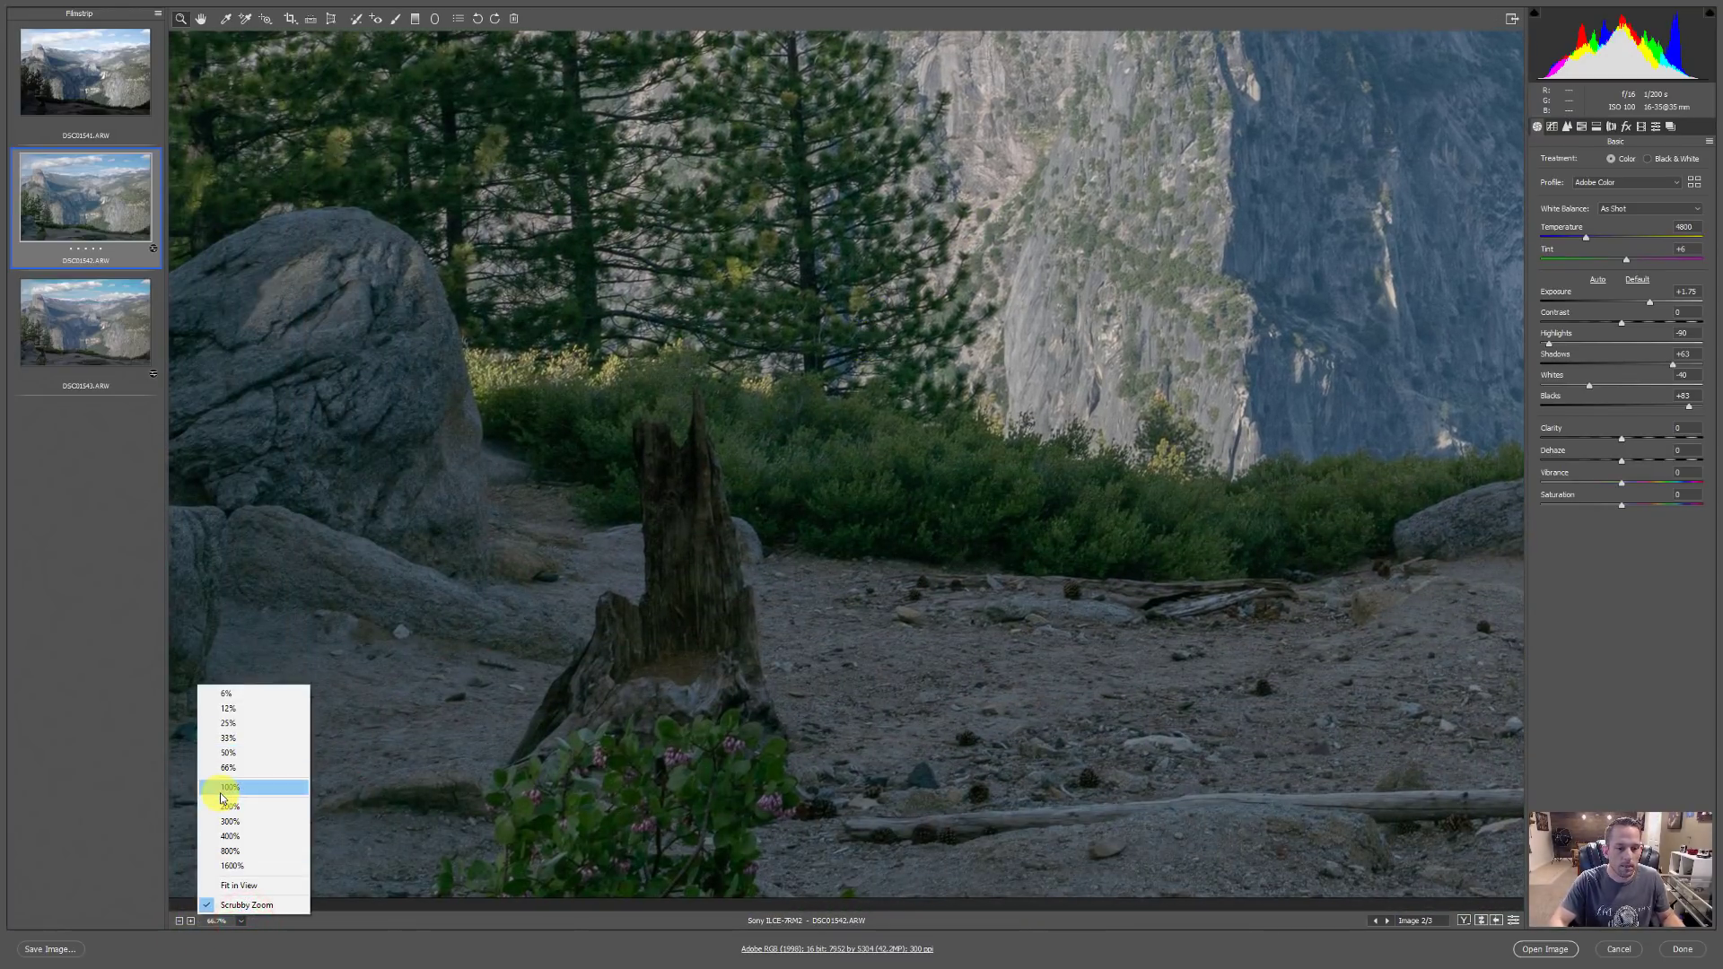
pyautogui.click(220, 793)
pyautogui.moveTo(360, 697)
pyautogui.mouseDown()
pyautogui.moveTo(811, 346)
pyautogui.moveTo(692, 469)
pyautogui.mouseUp()
pyautogui.click(696, 469)
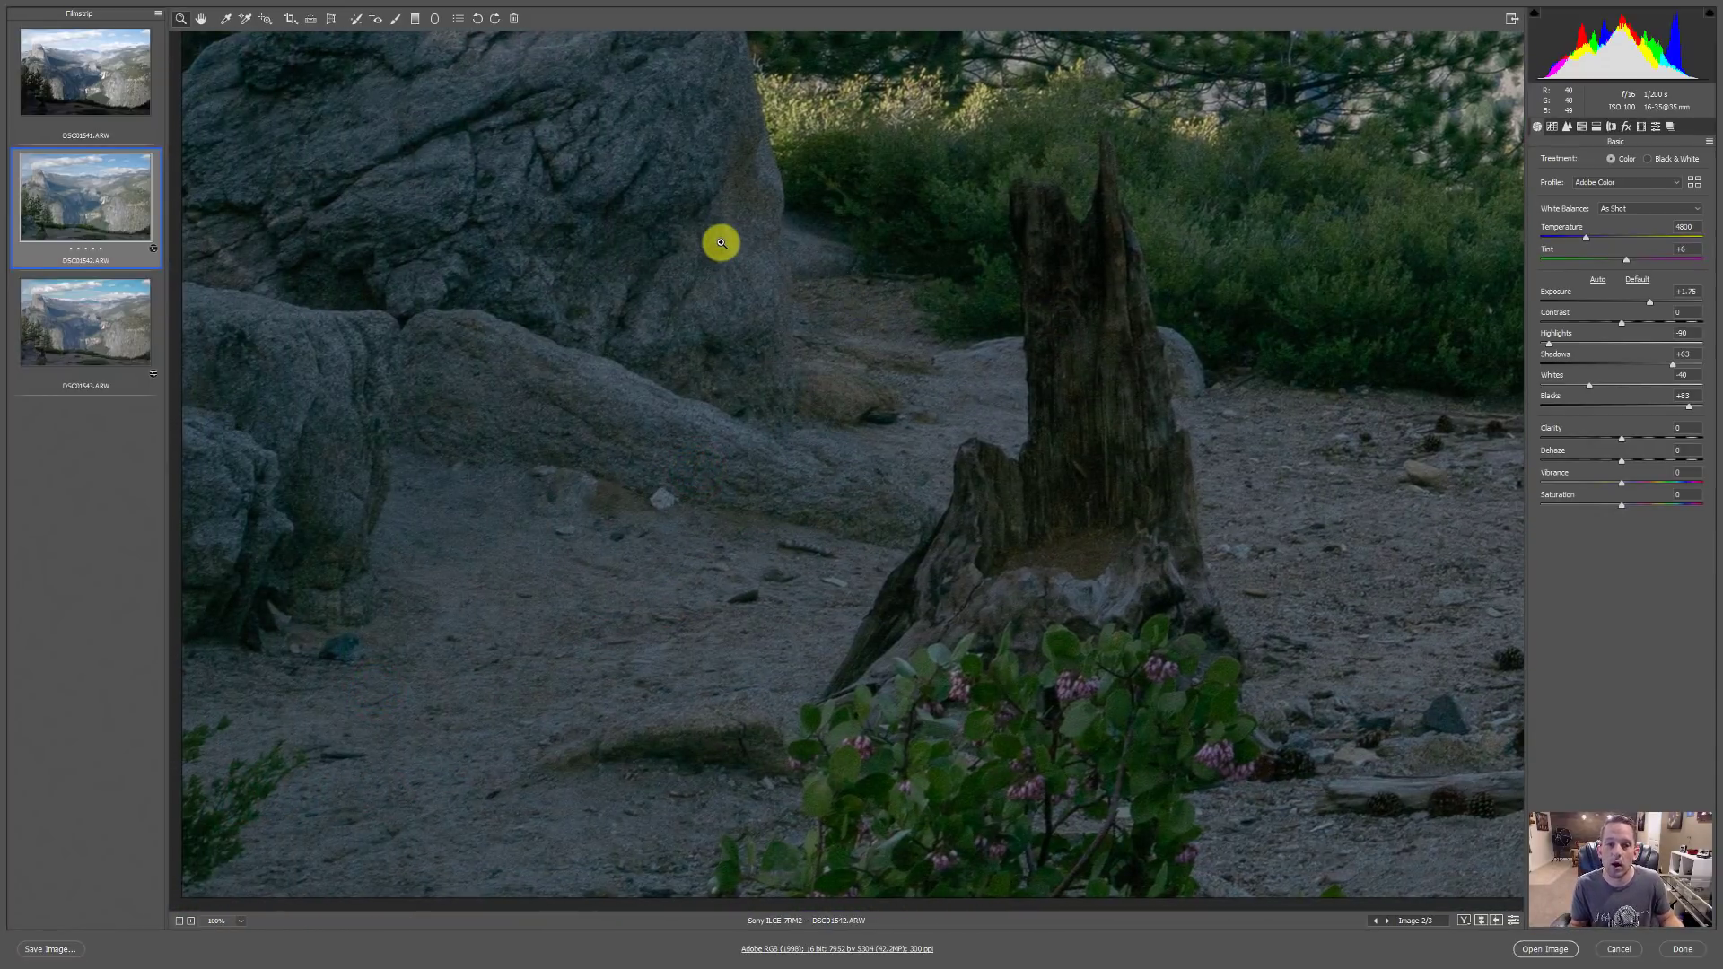
# - View DSC01543 at 100% on the foreground stump, then return to DSC01542 at that spot
pyautogui.click(123, 318)
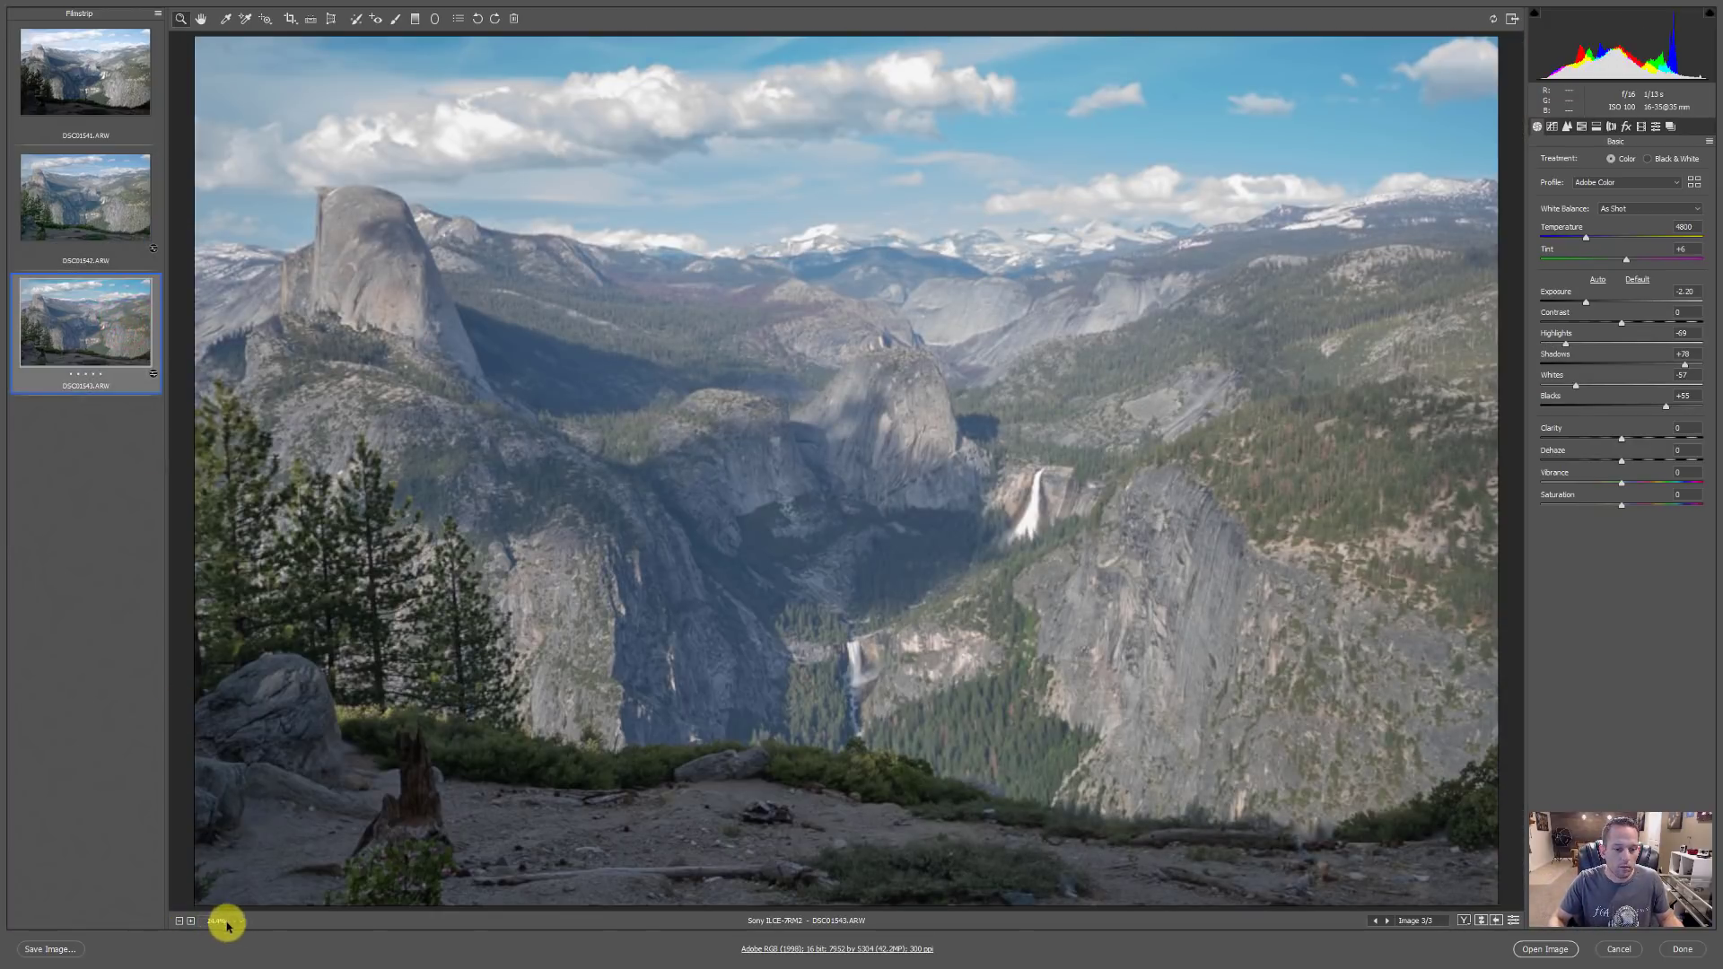
pyautogui.click(244, 922)
pyautogui.click(224, 787)
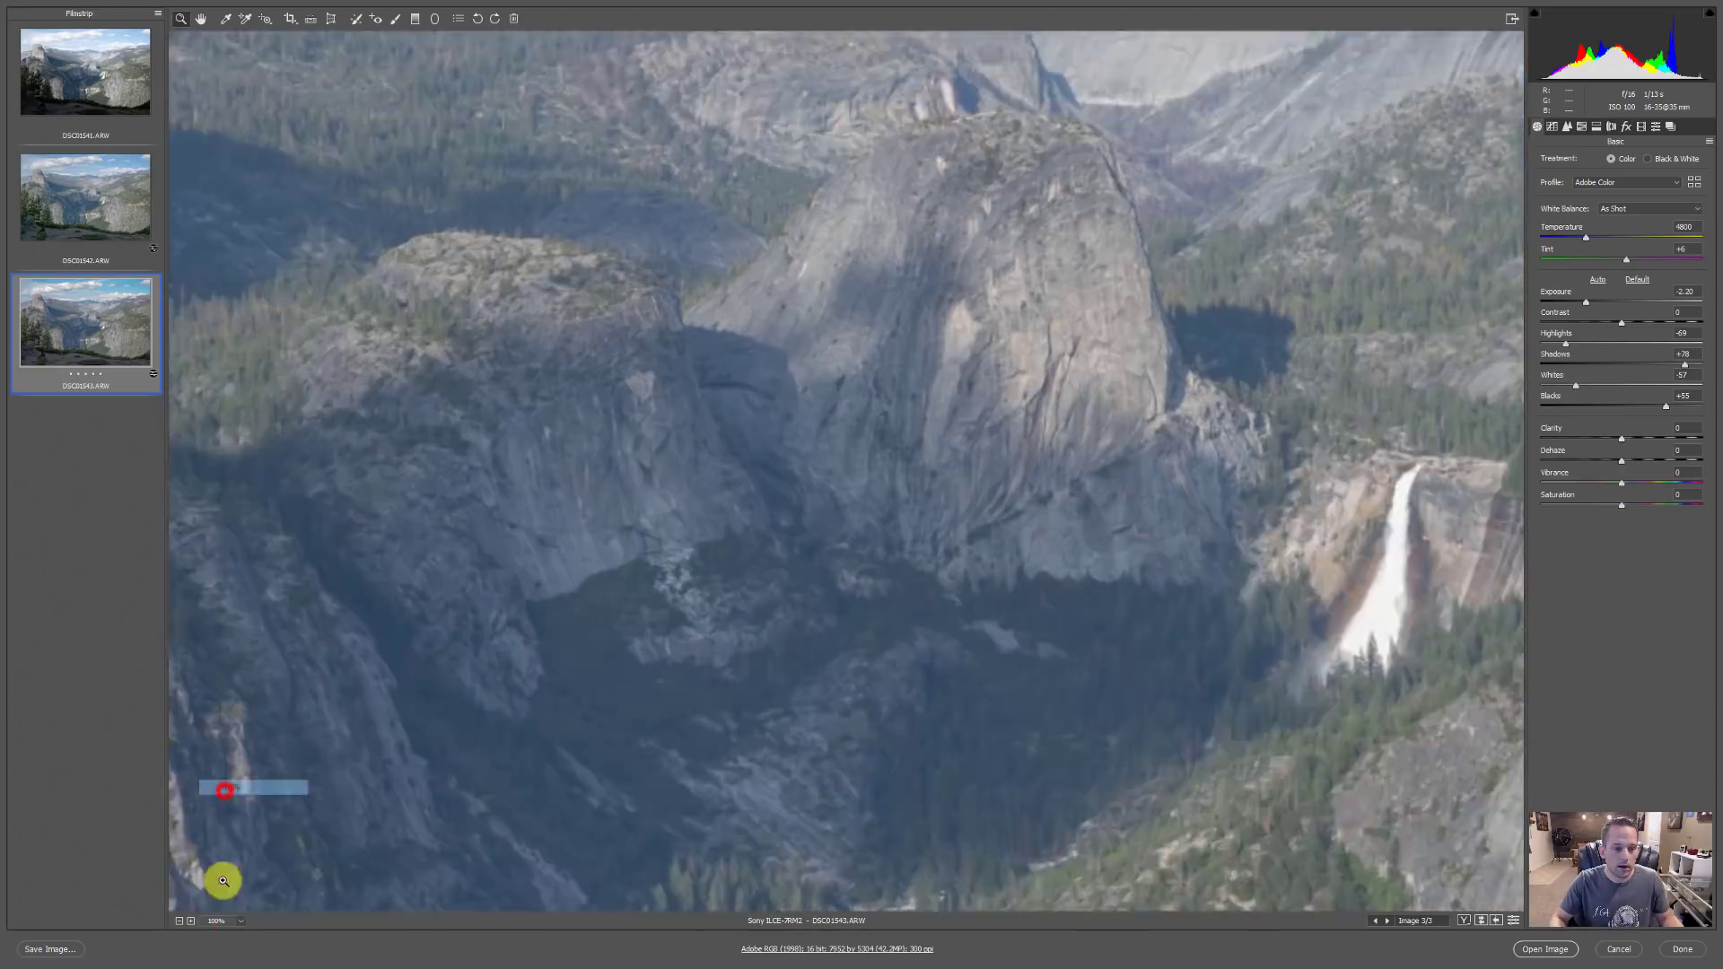
pyautogui.moveTo(275, 773); pyautogui.dragTo(1153, 40)
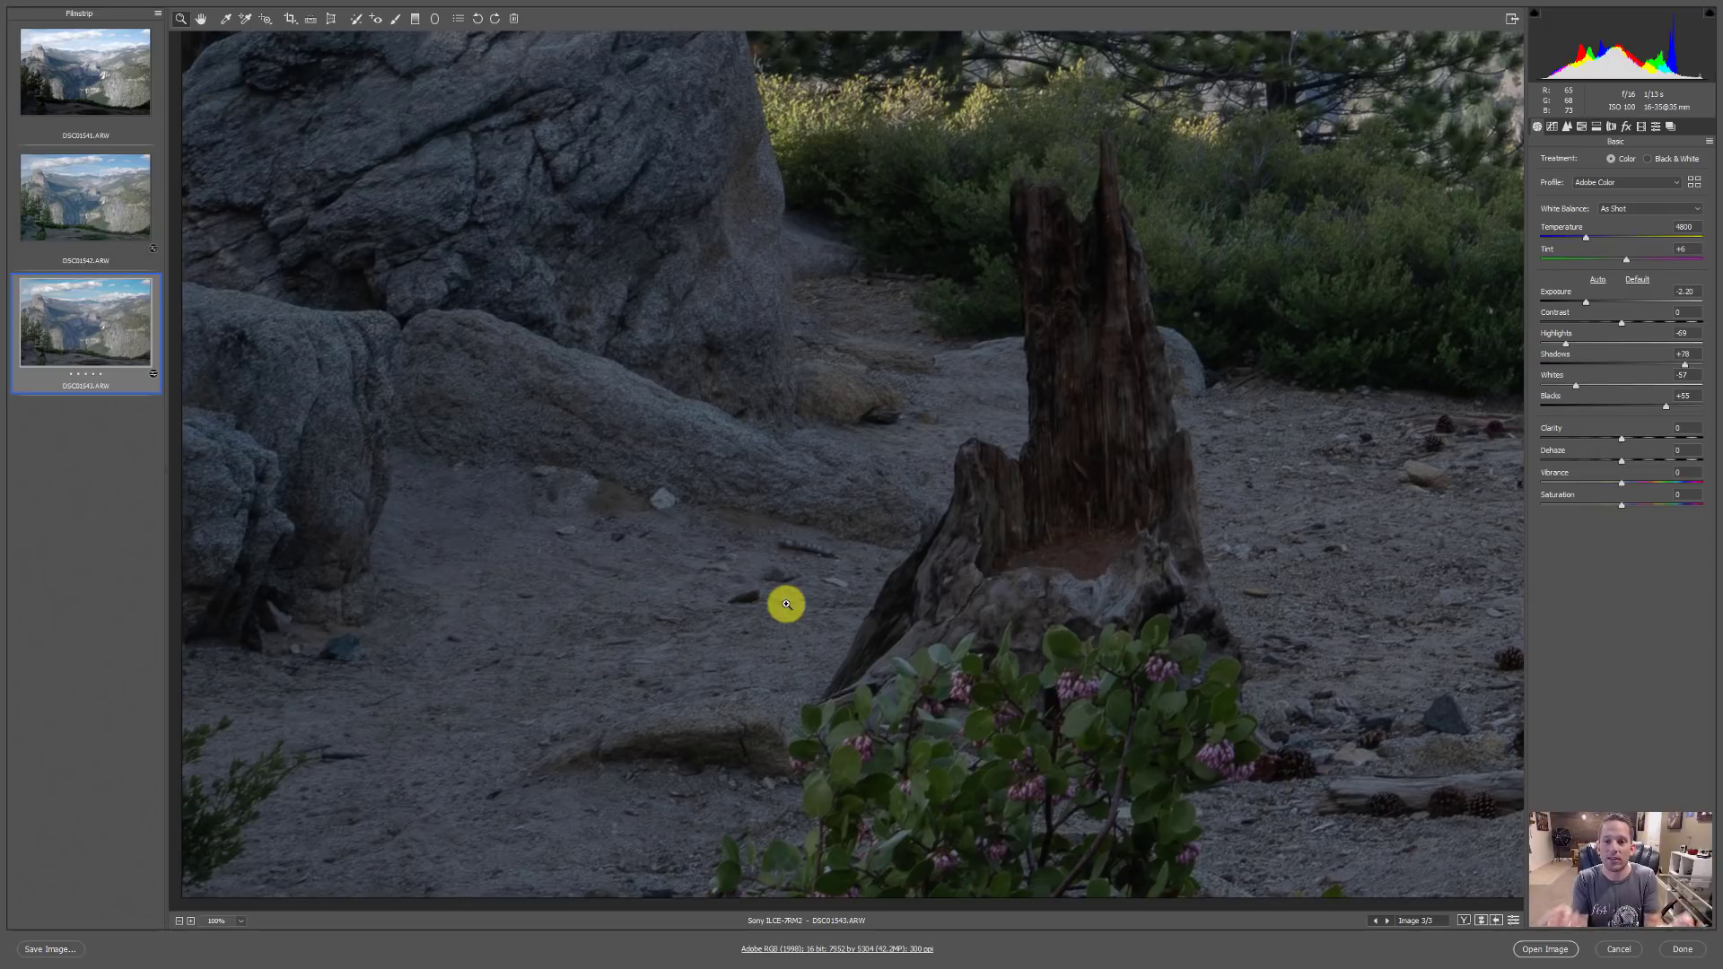
pyautogui.click(142, 237)
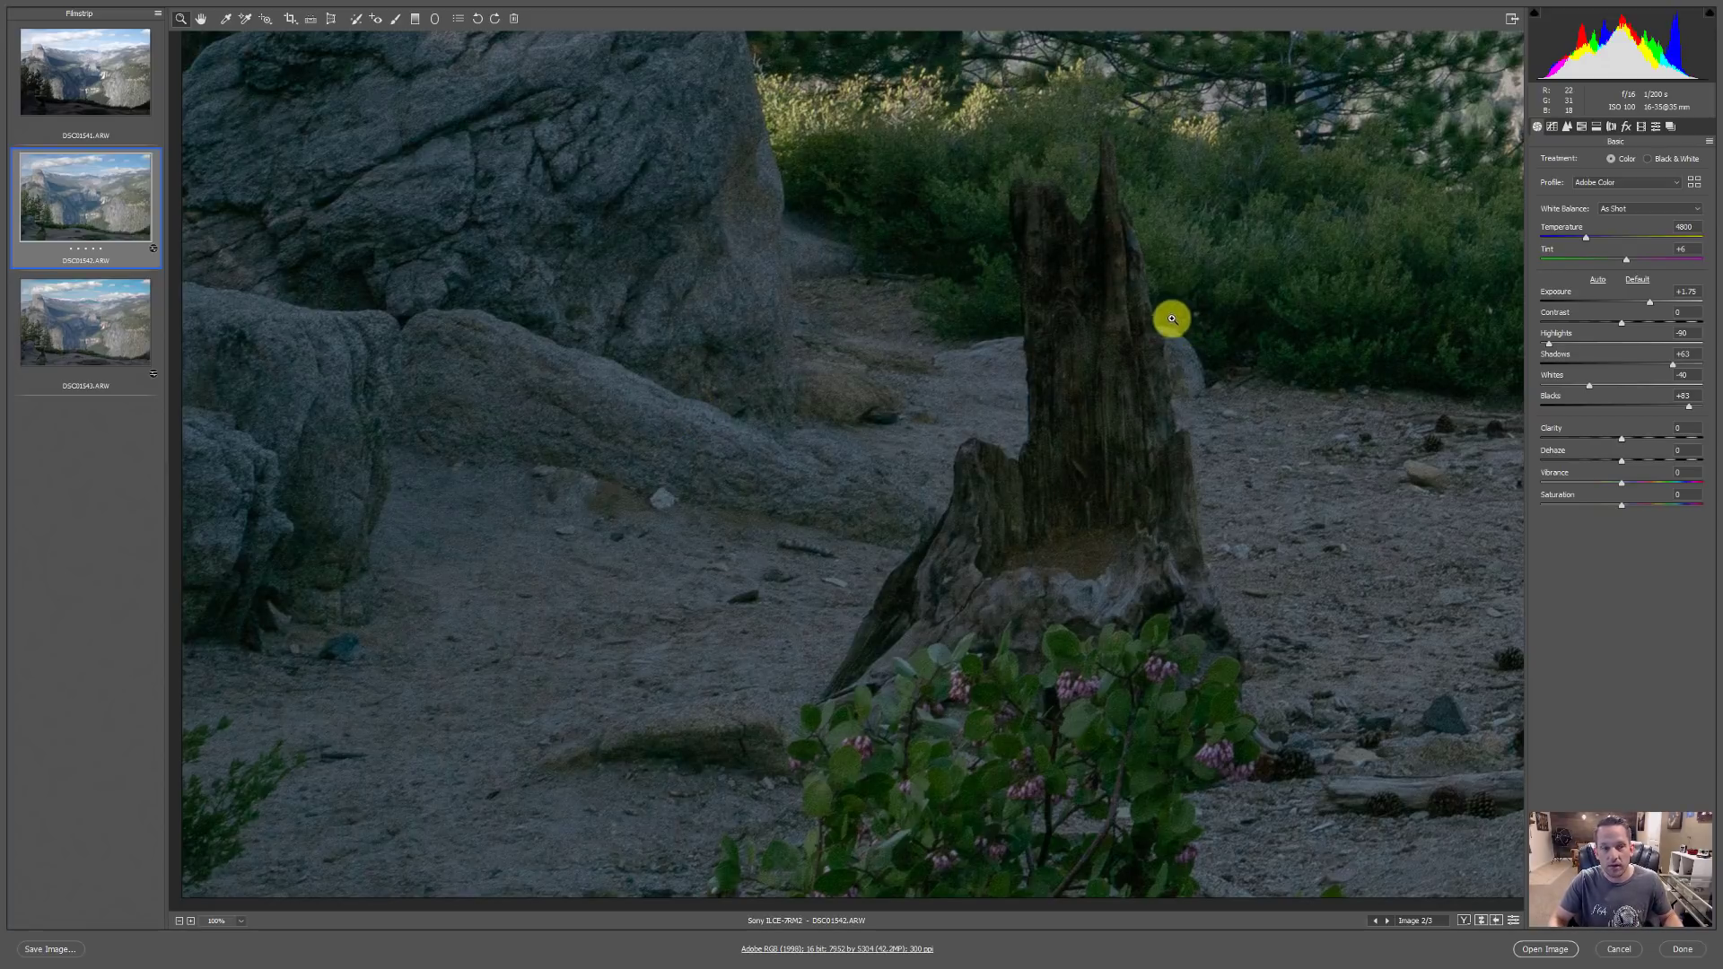
# - Switch to DSC01543 at the same 100% stump view to compare its foreground noise
pyautogui.click(115, 305)
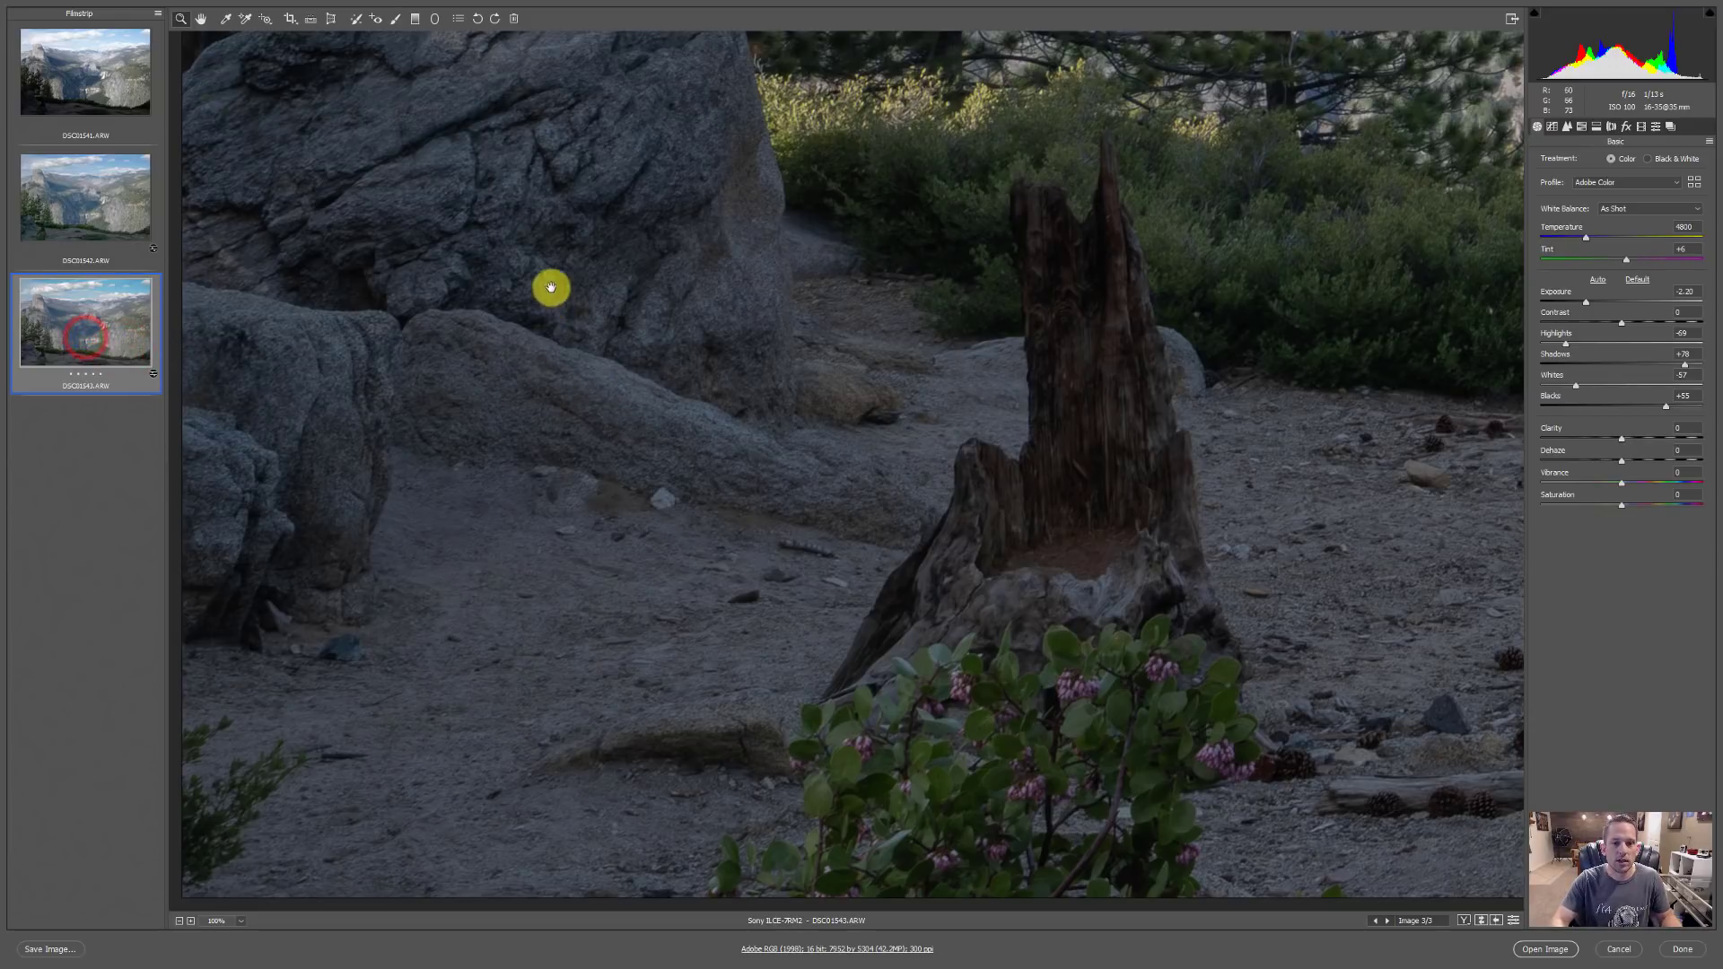
pyautogui.moveTo(556, 271); pyautogui.dragTo(469, 604)
pyautogui.moveTo(489, 193); pyautogui.dragTo(503, 575)
pyautogui.moveTo(596, 204); pyautogui.dragTo(631, 565)
pyautogui.moveTo(669, 205); pyautogui.dragTo(722, 485)
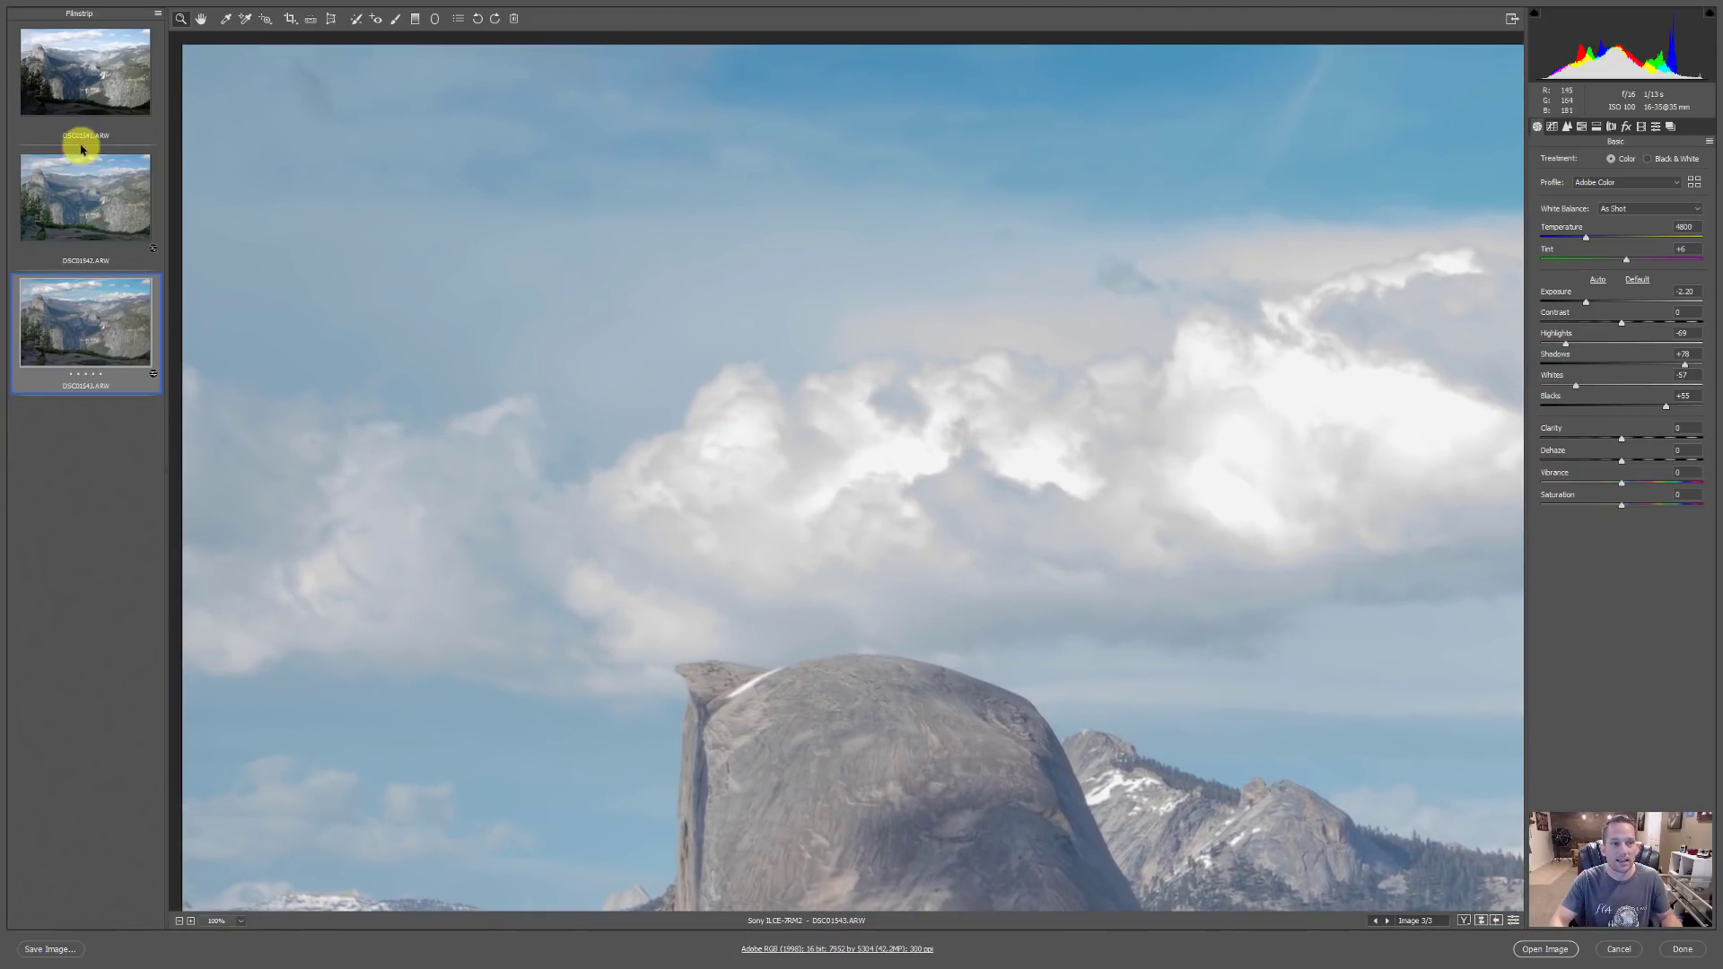
pyautogui.click(49, 186)
pyautogui.click(595, 177)
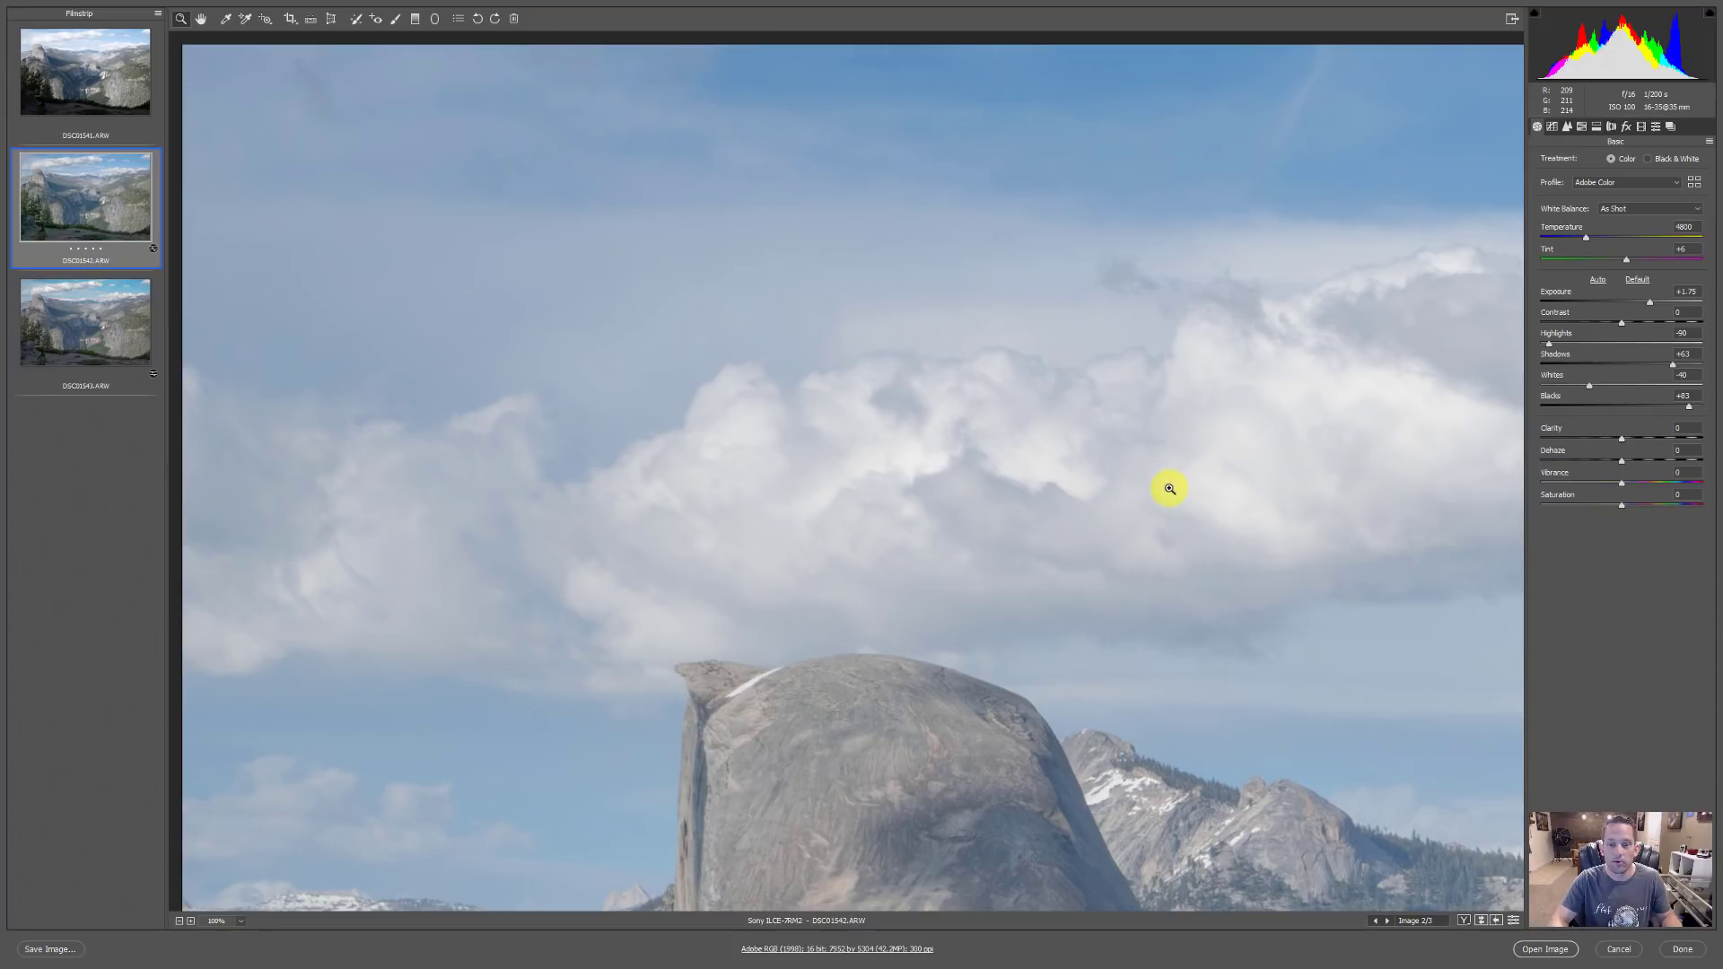
pyautogui.click(88, 323)
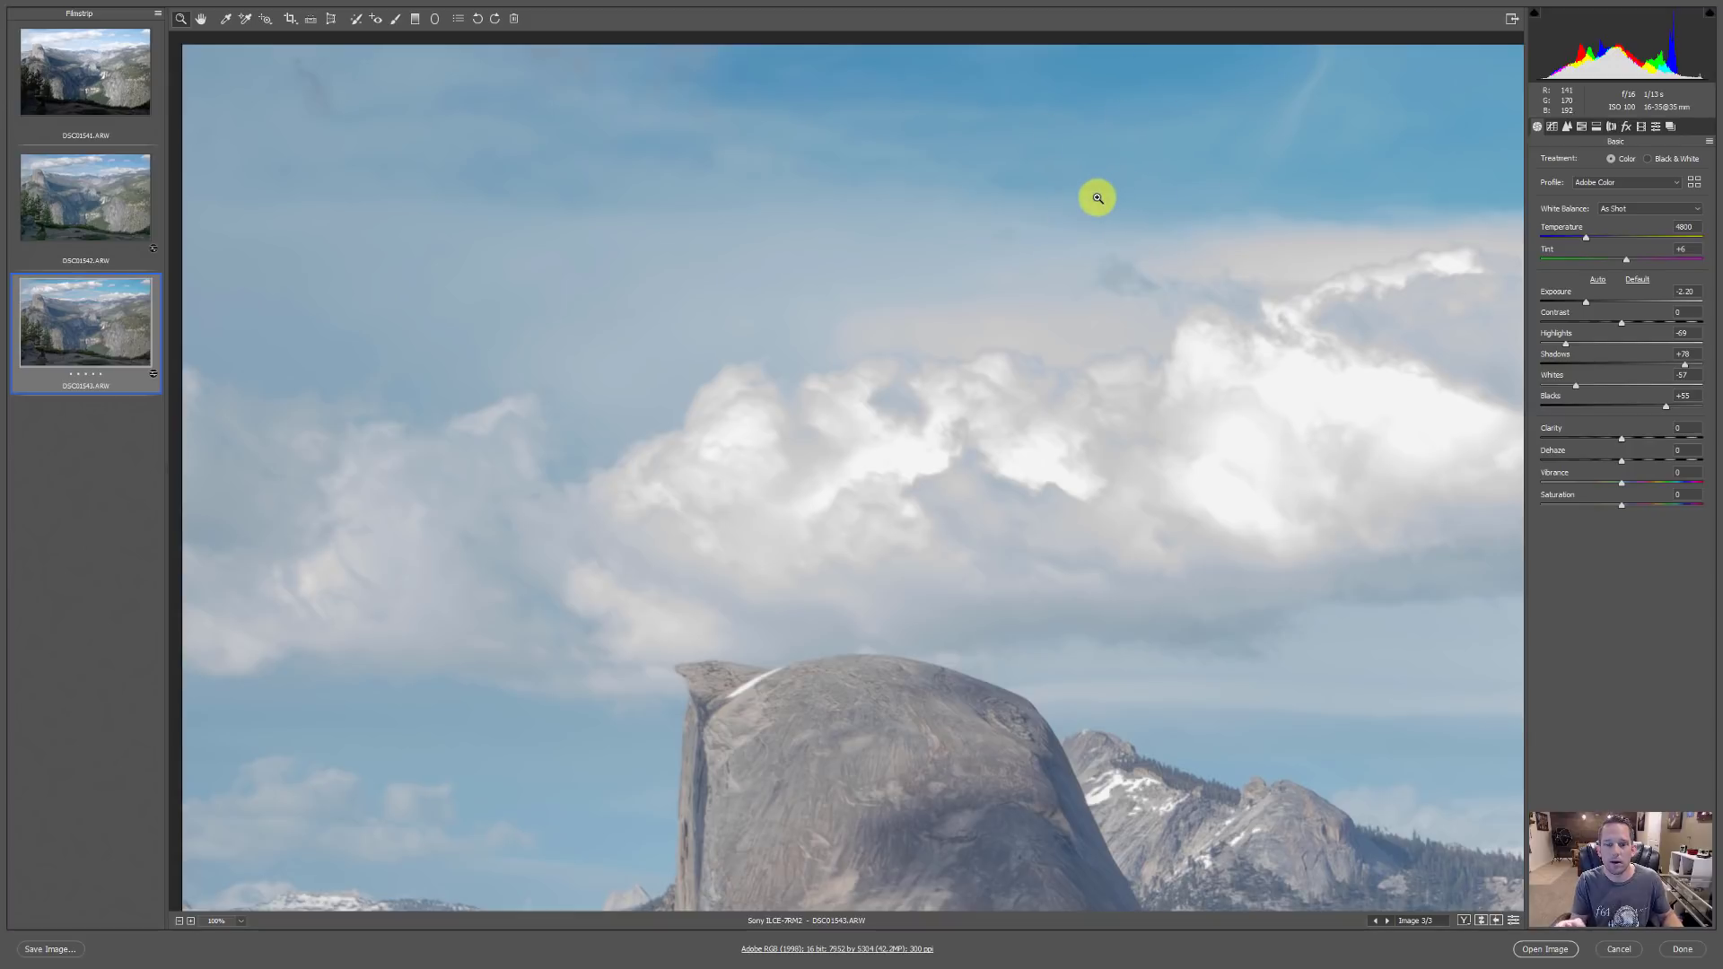
pyautogui.click(97, 207)
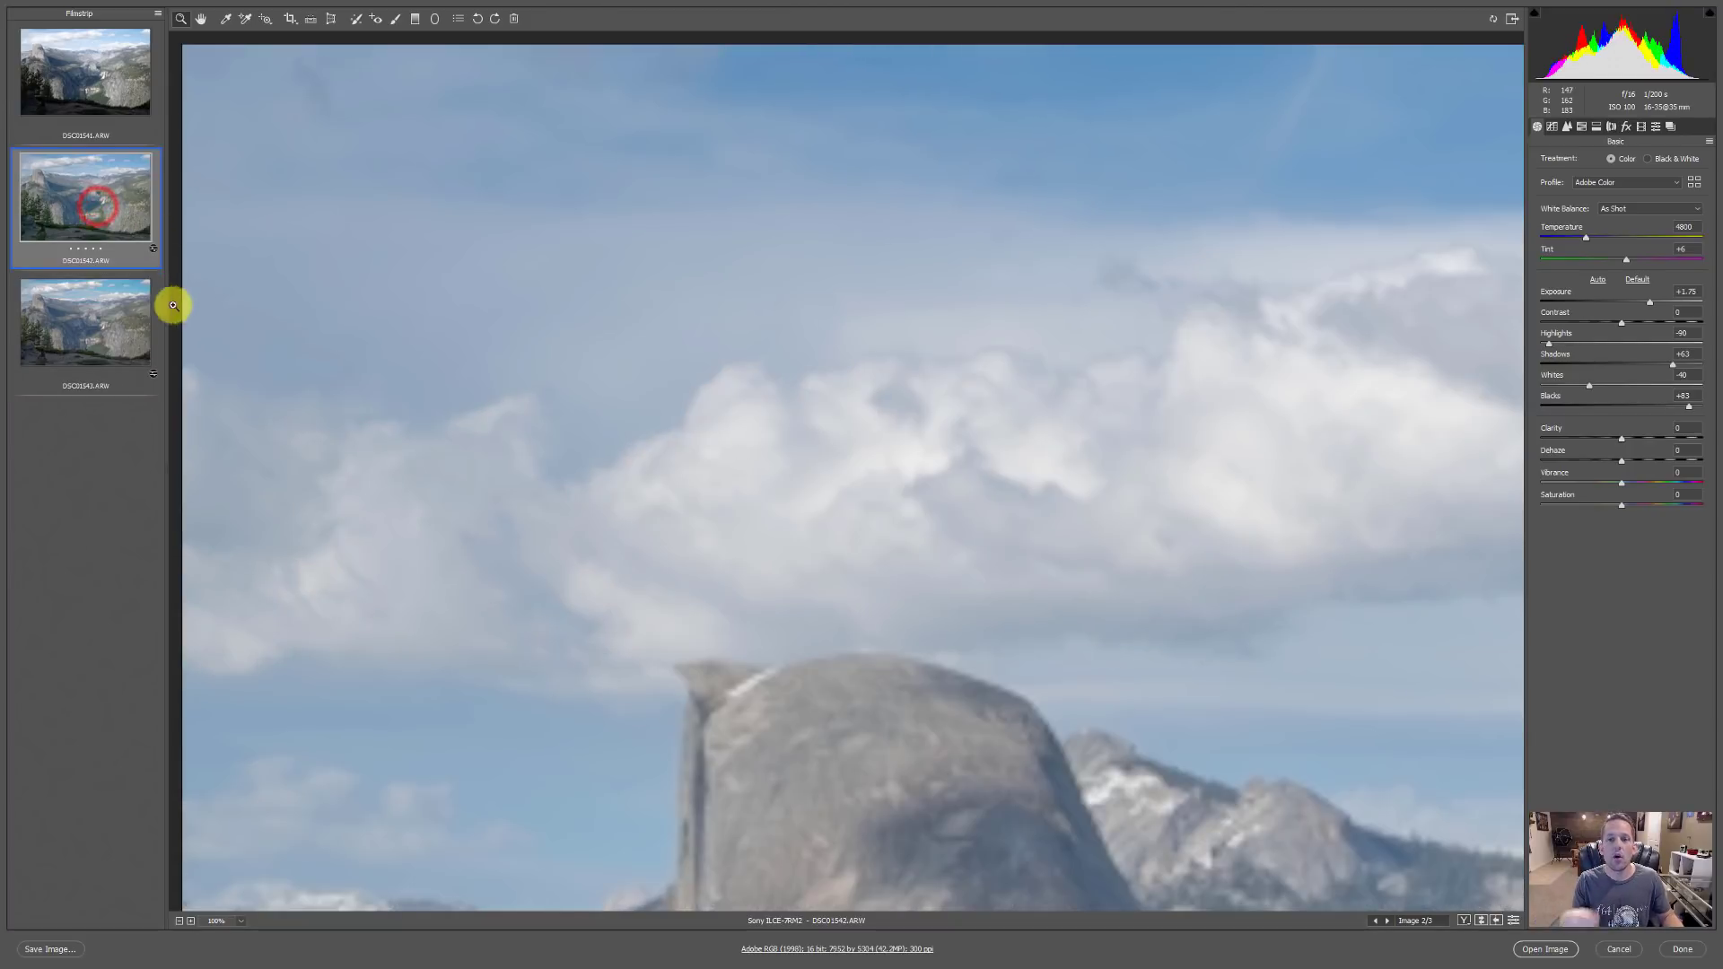
pyautogui.click(97, 316)
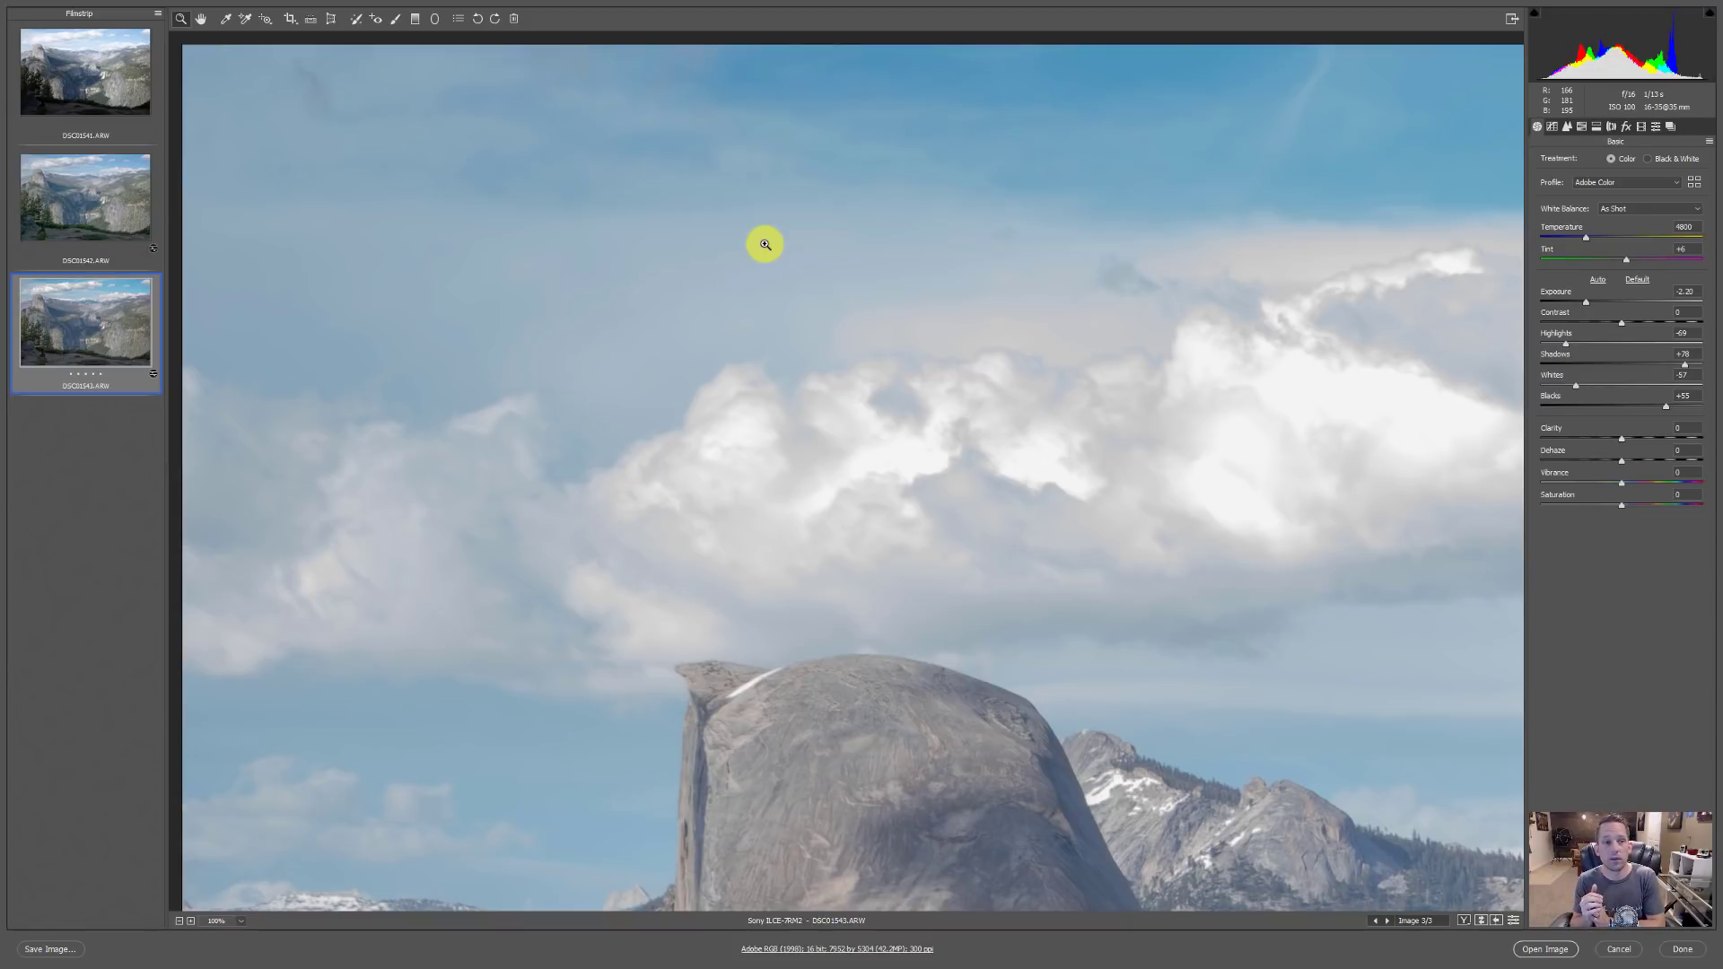
# - Fit DSC01542 in view, magnify its foreground stump and trees, and compare against DSC01543
pyautogui.click(79, 190)
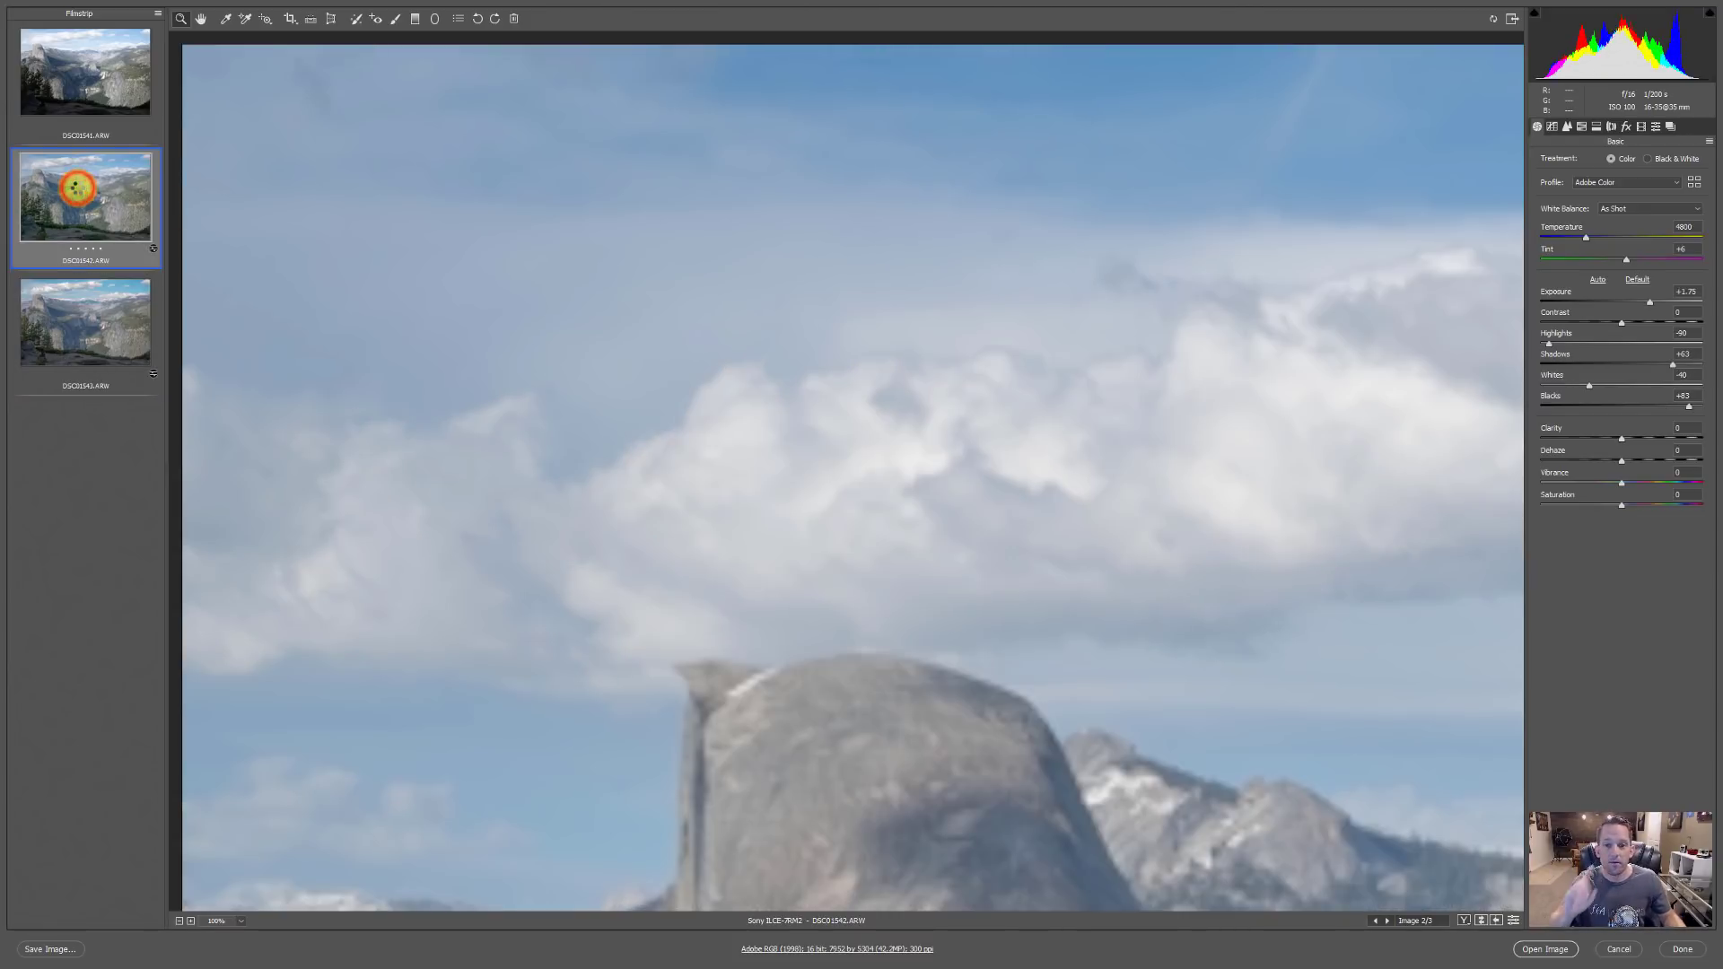
pyautogui.rightClick(634, 441)
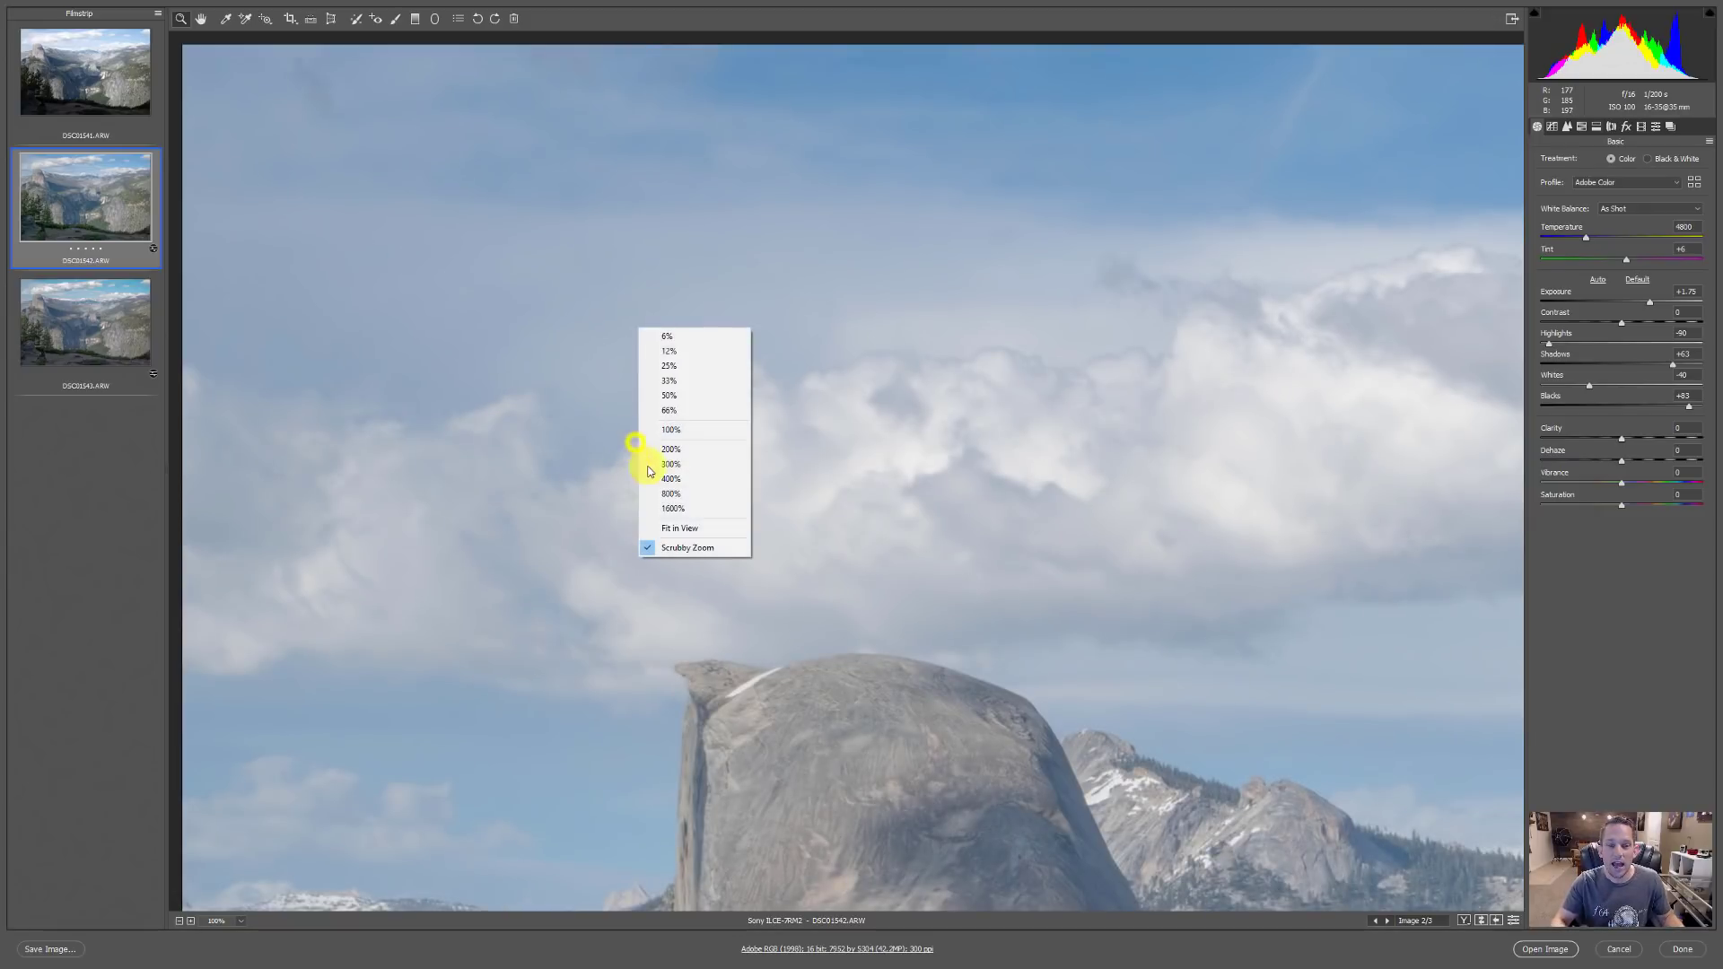
pyautogui.click(665, 529)
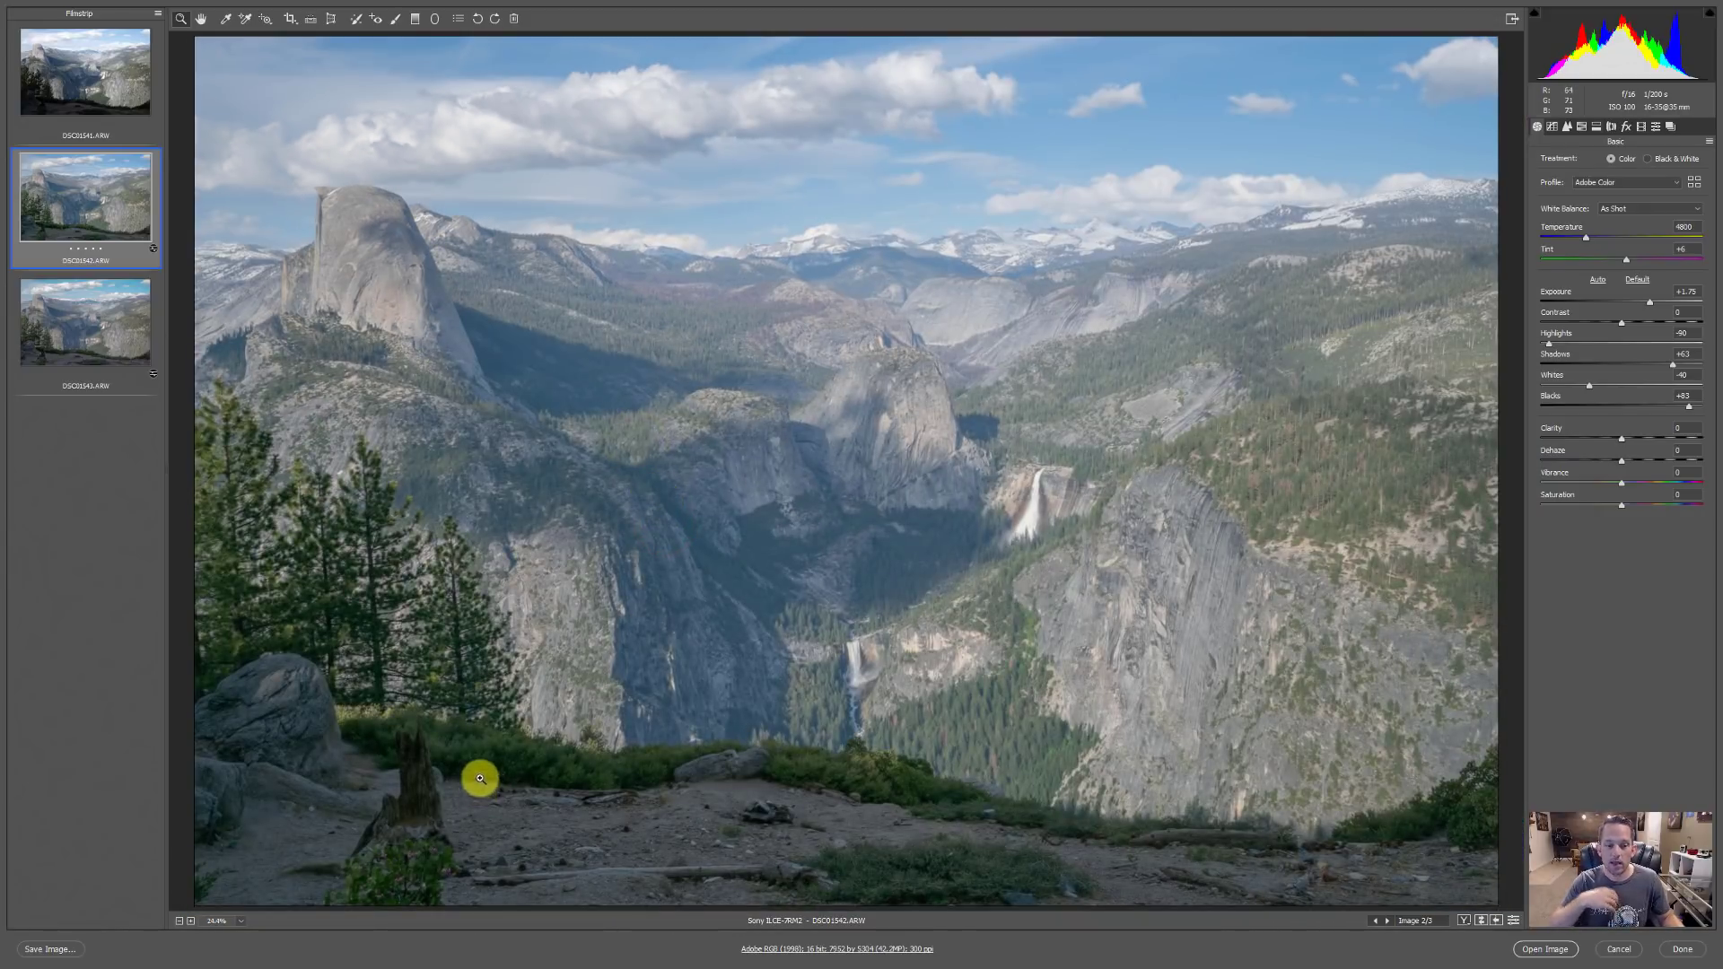
pyautogui.moveTo(369, 754); pyautogui.dragTo(476, 771)
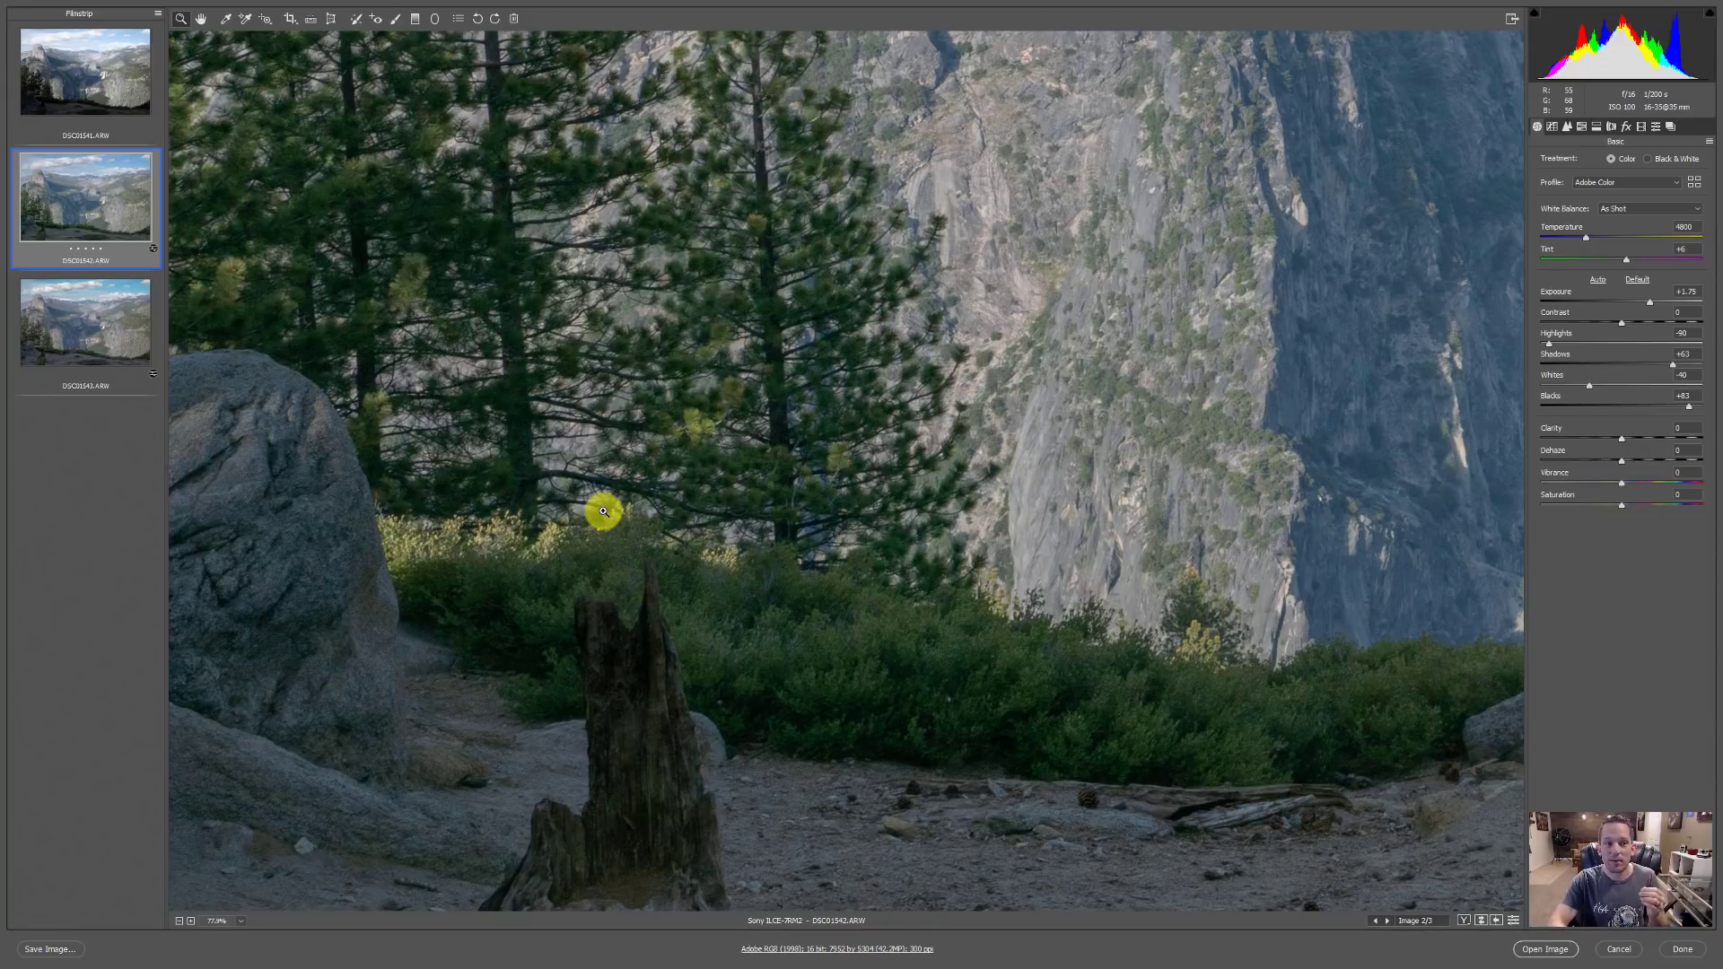
pyautogui.click(143, 327)
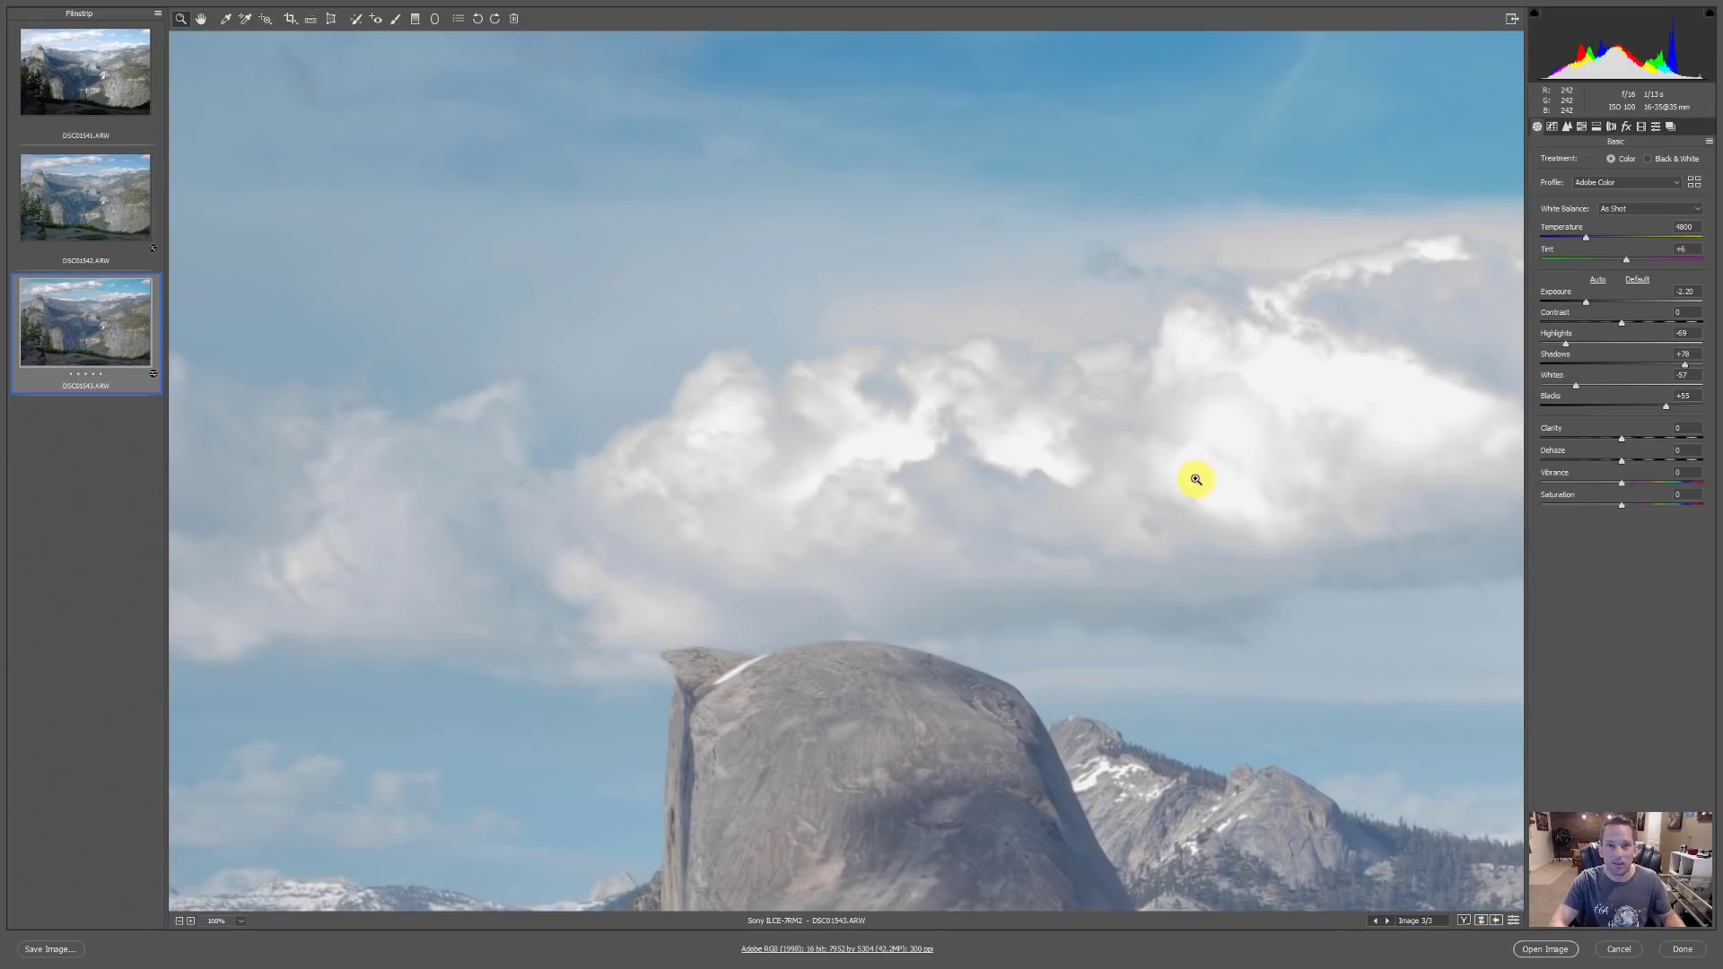
pyautogui.click(47, 171)
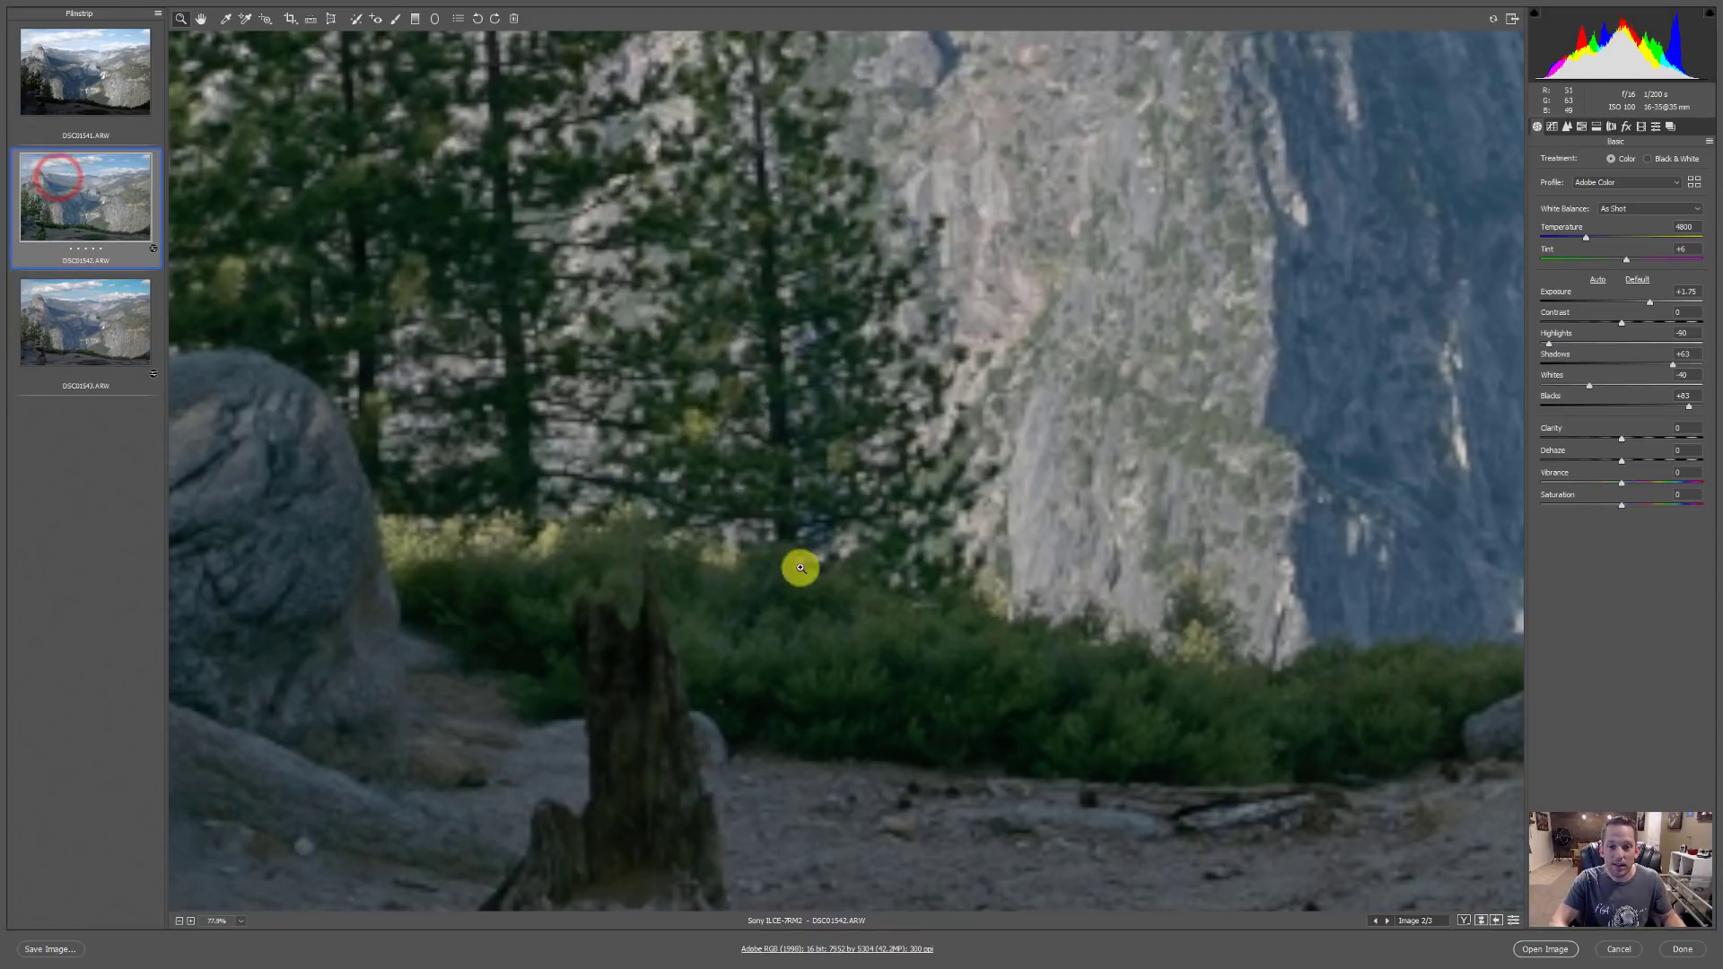
# - Set DSC01542's Detail panel noise reduction to Luminance 22 and Color 67
pyautogui.click(1567, 126)
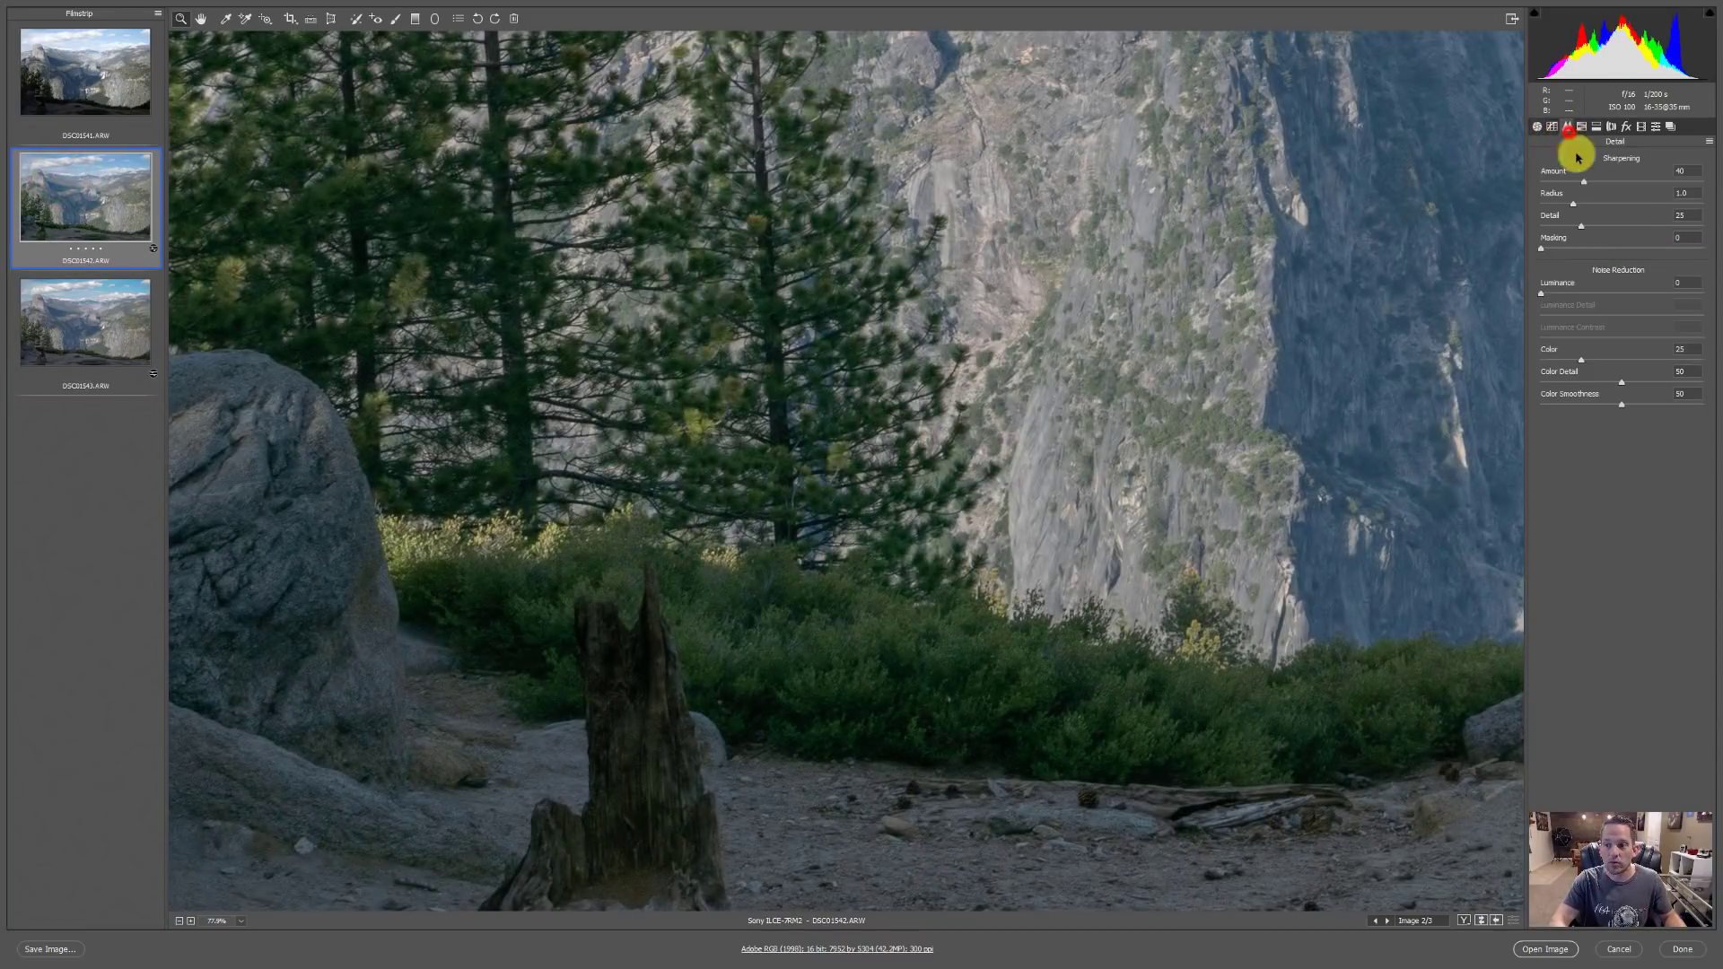
pyautogui.moveTo(1549, 296); pyautogui.dragTo(1575, 291)
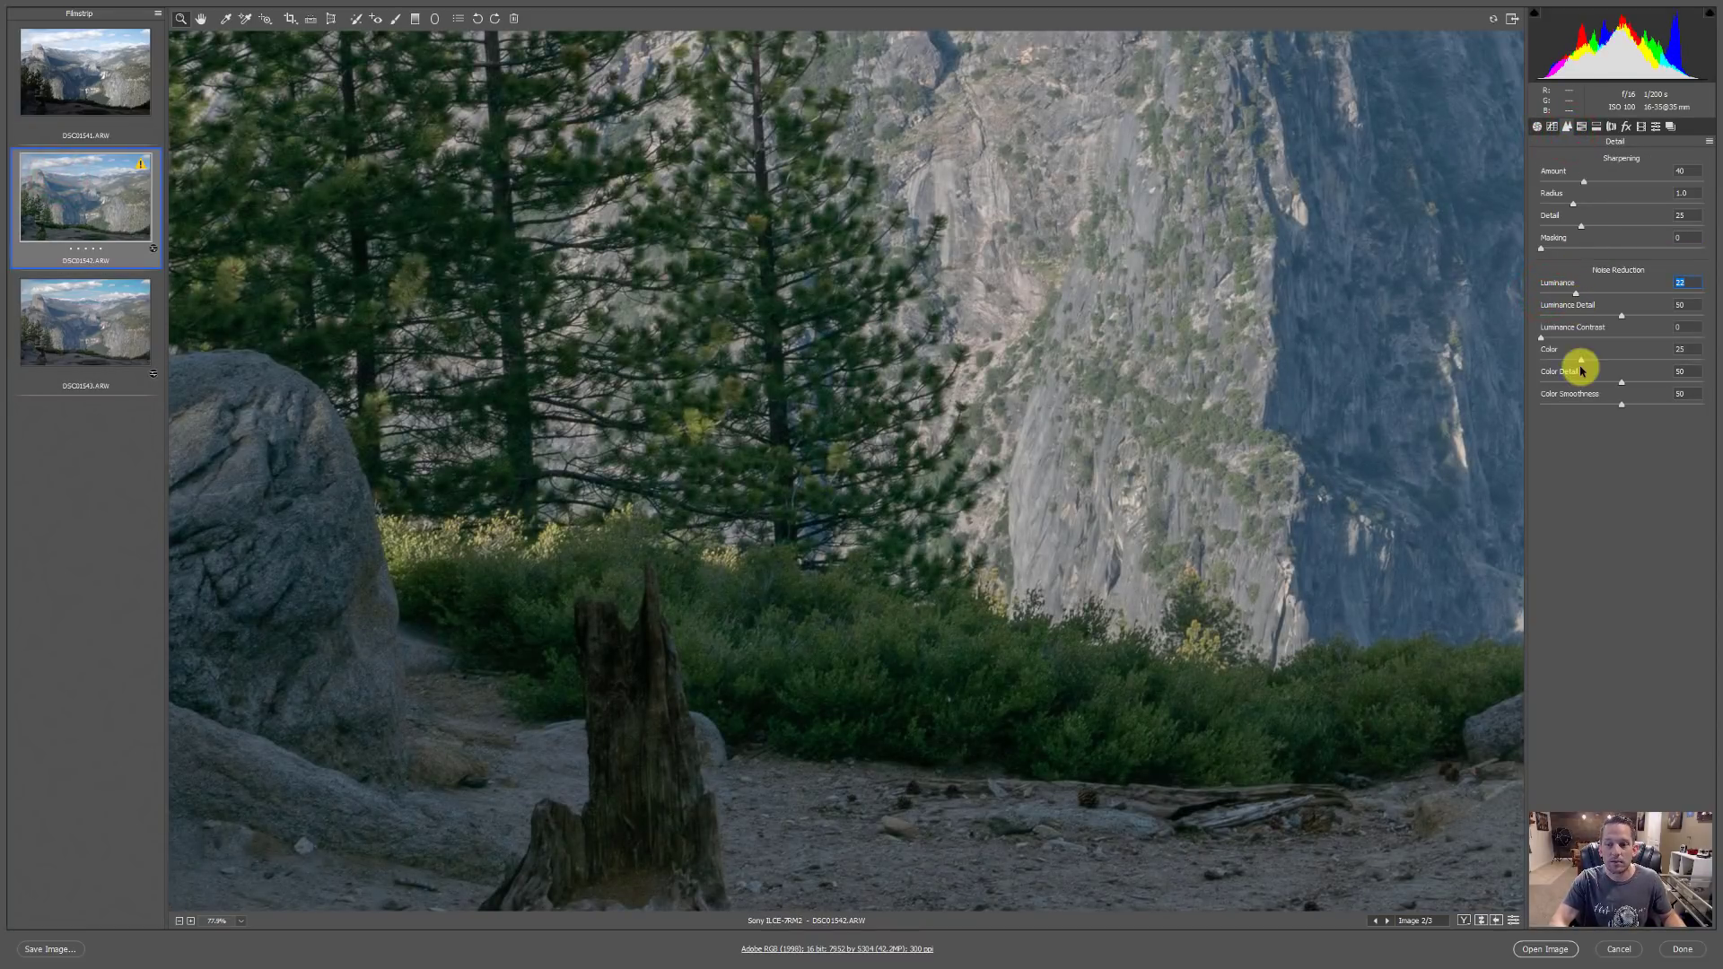
pyautogui.moveTo(1579, 359); pyautogui.dragTo(1649, 357)
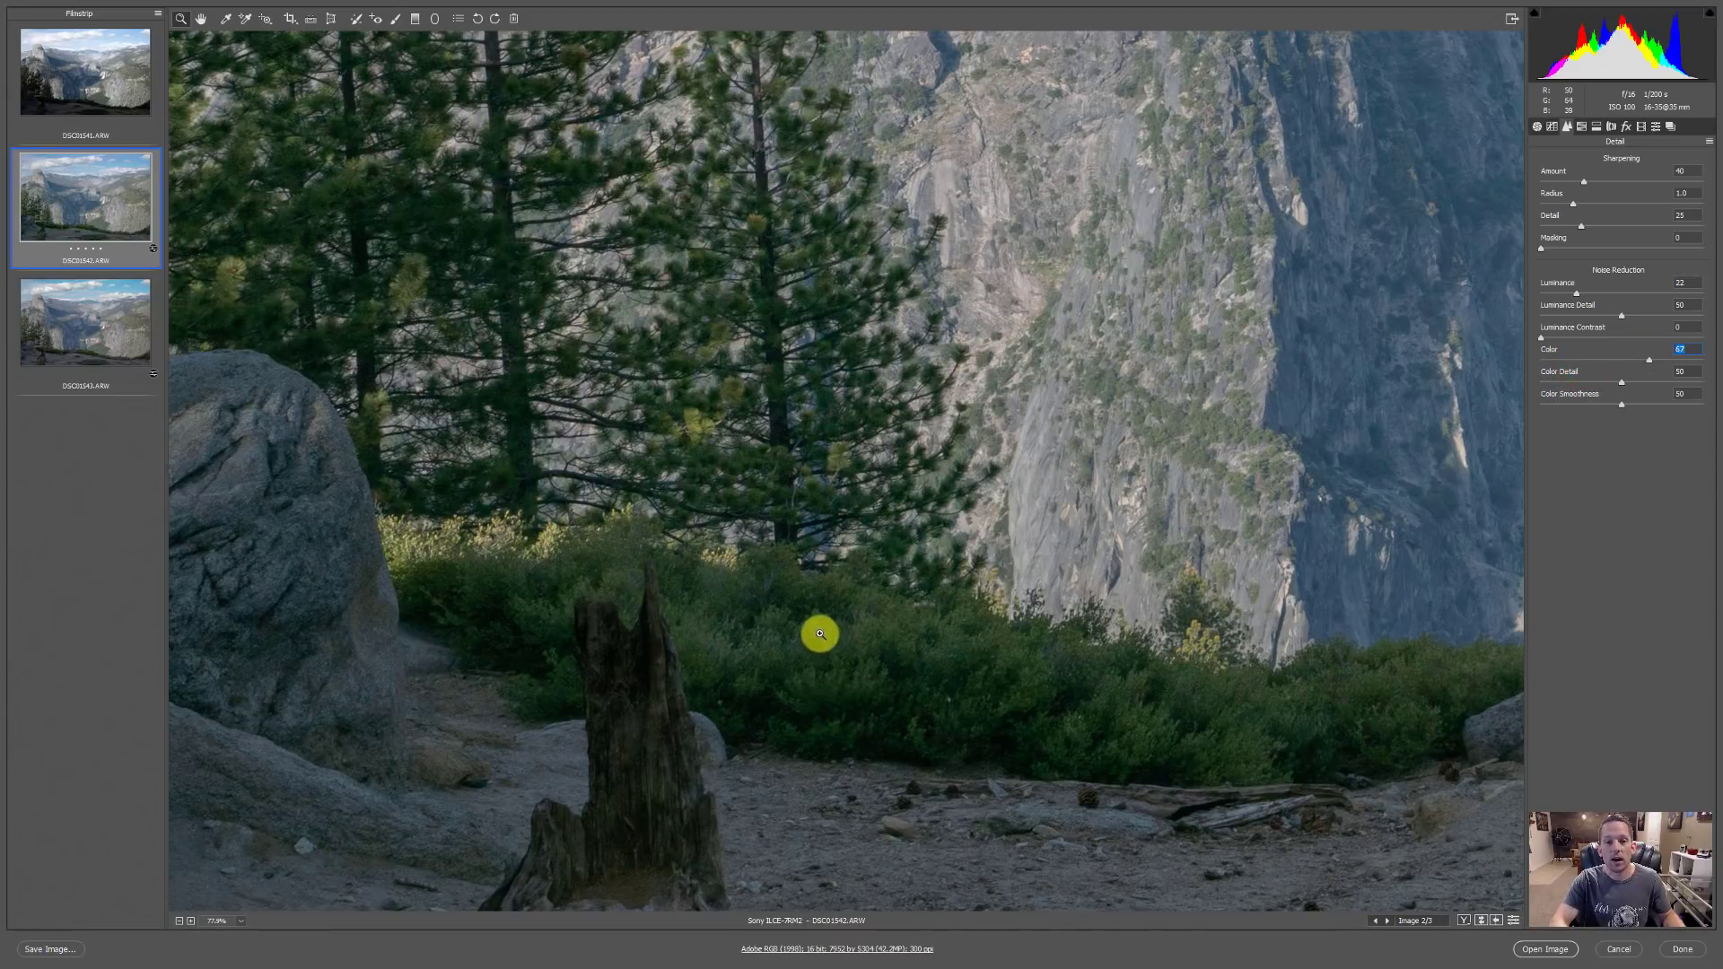
pyautogui.scroll(-5, 819, 630)
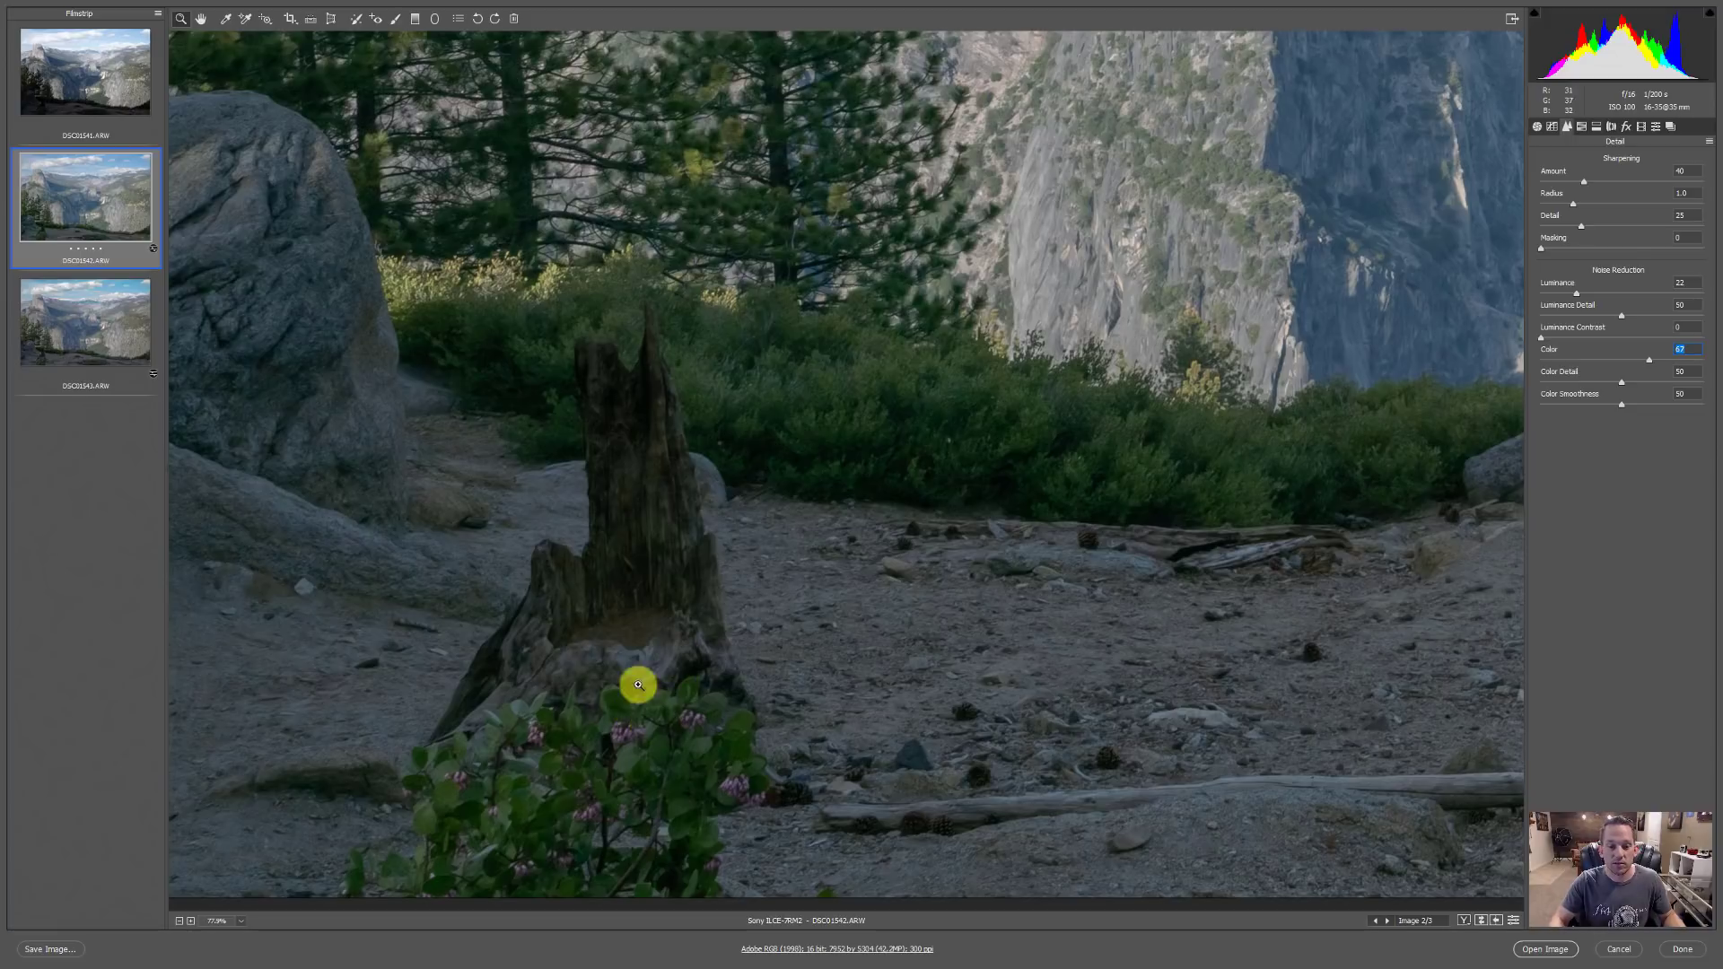
# - Lower sharpening Amount to 22 and raise Masking to 63, then fit the landscape in view
pyautogui.click(580, 697)
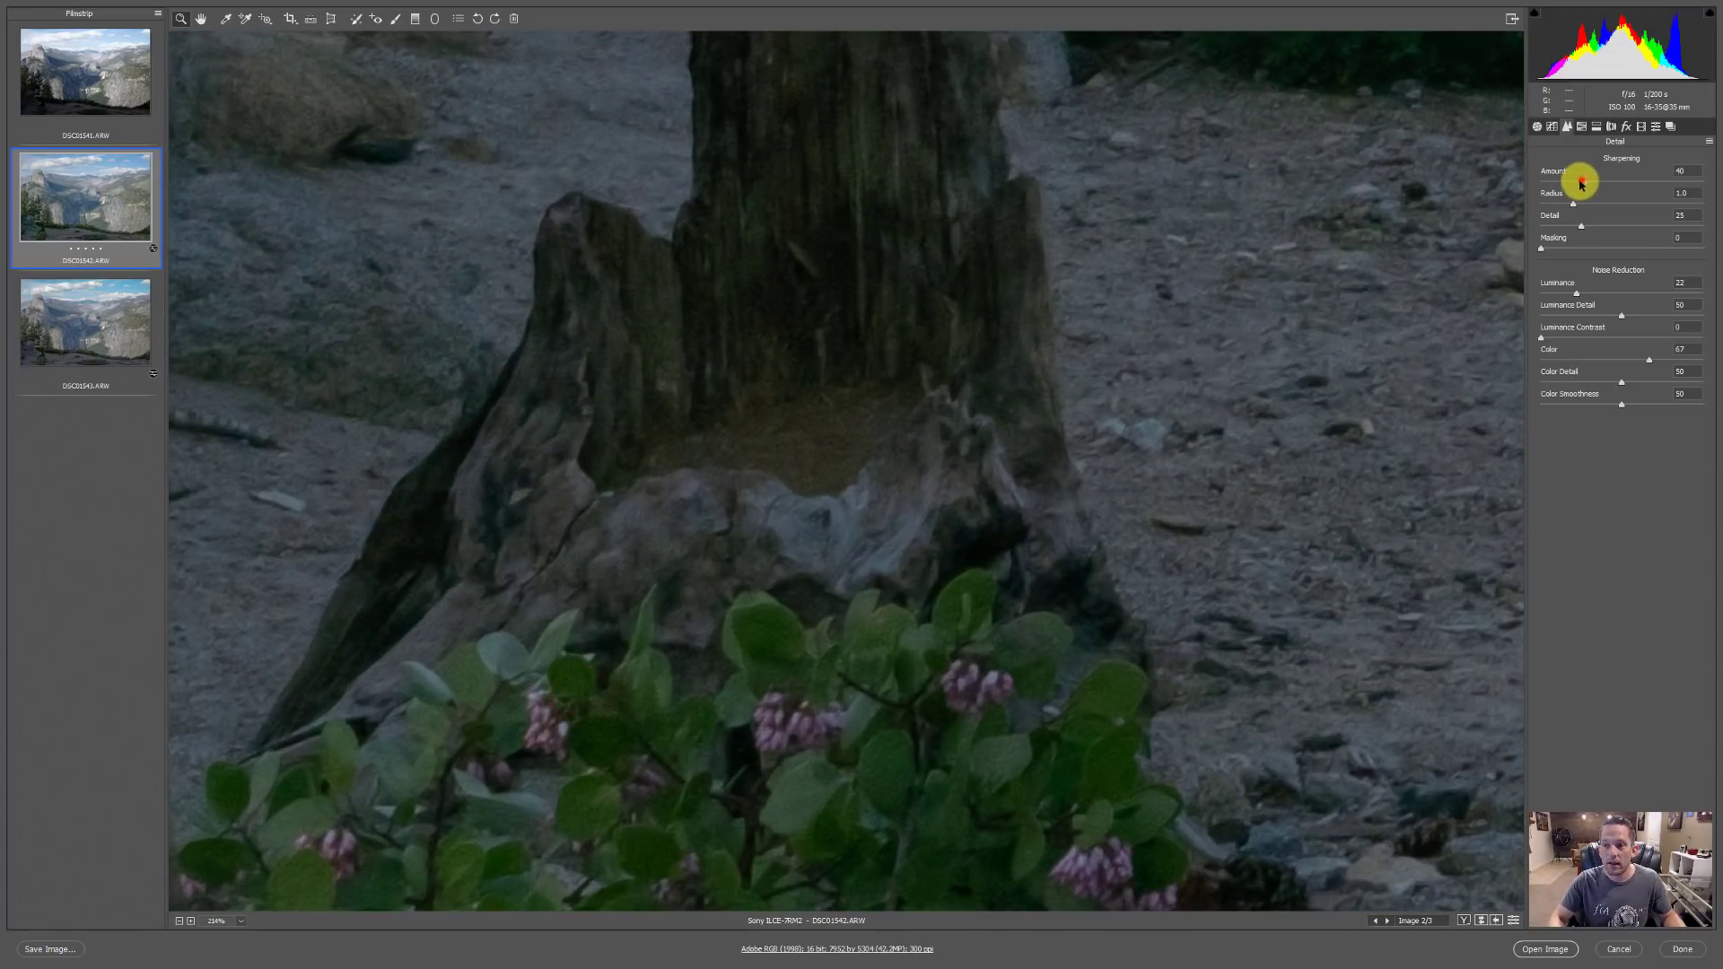
pyautogui.moveTo(1582, 181); pyautogui.dragTo(1563, 186)
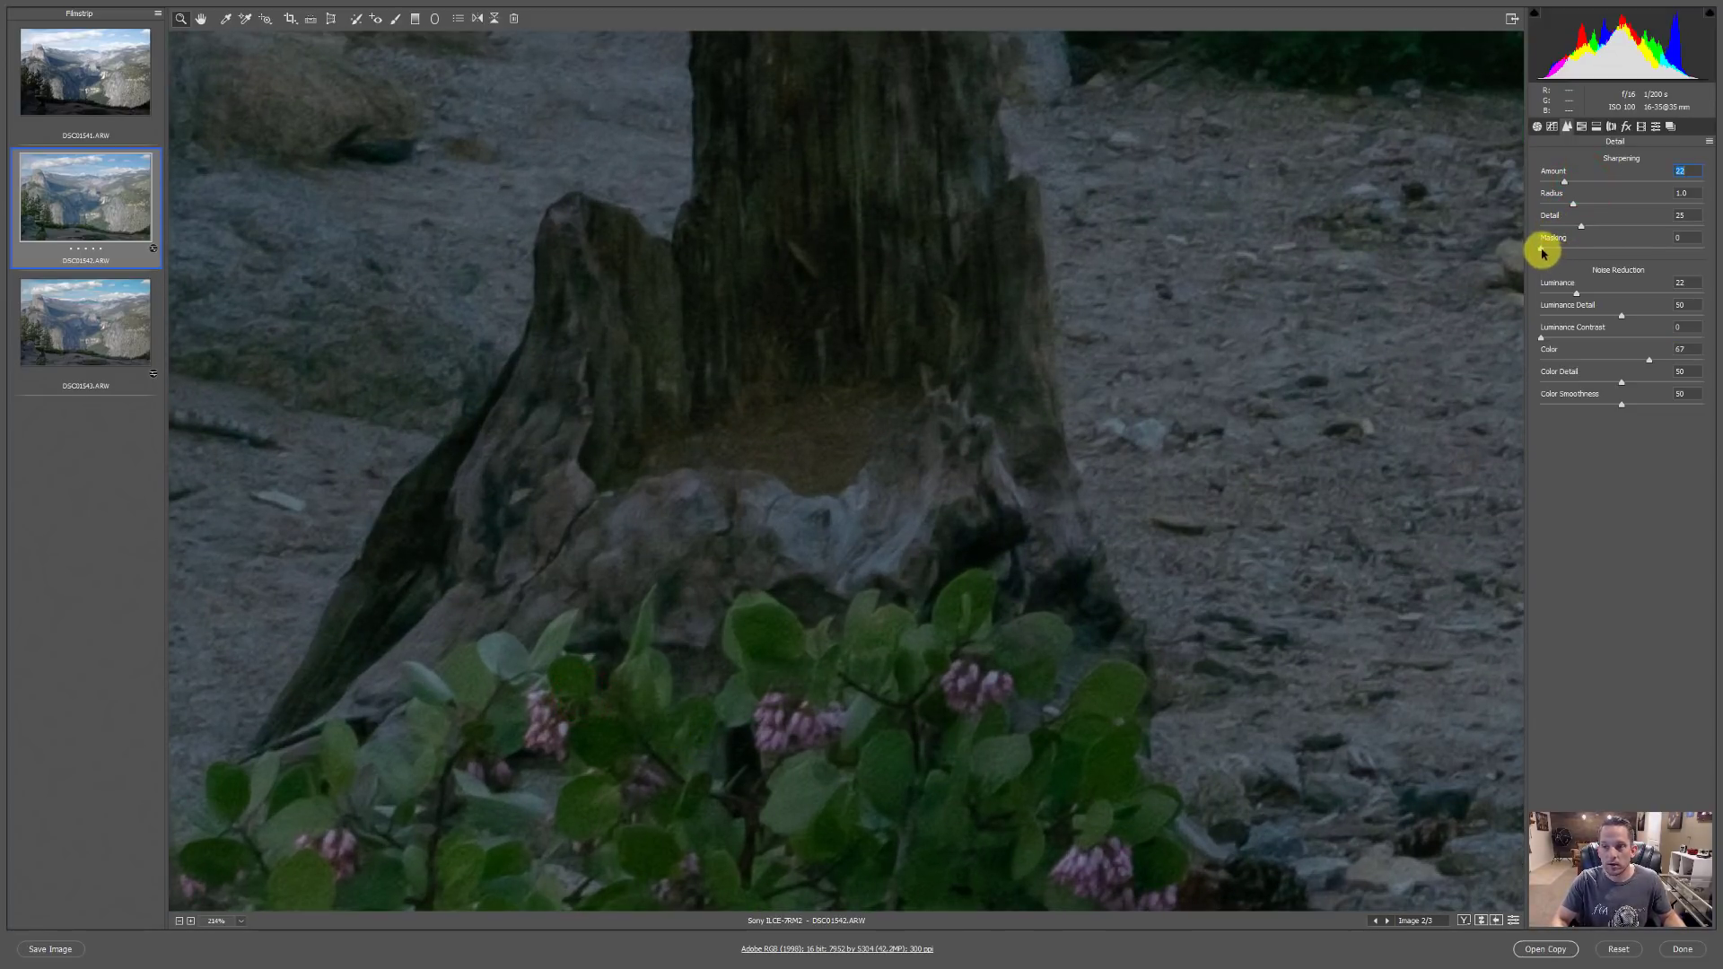
pyautogui.moveTo(1541, 249); pyautogui.dragTo(1645, 244)
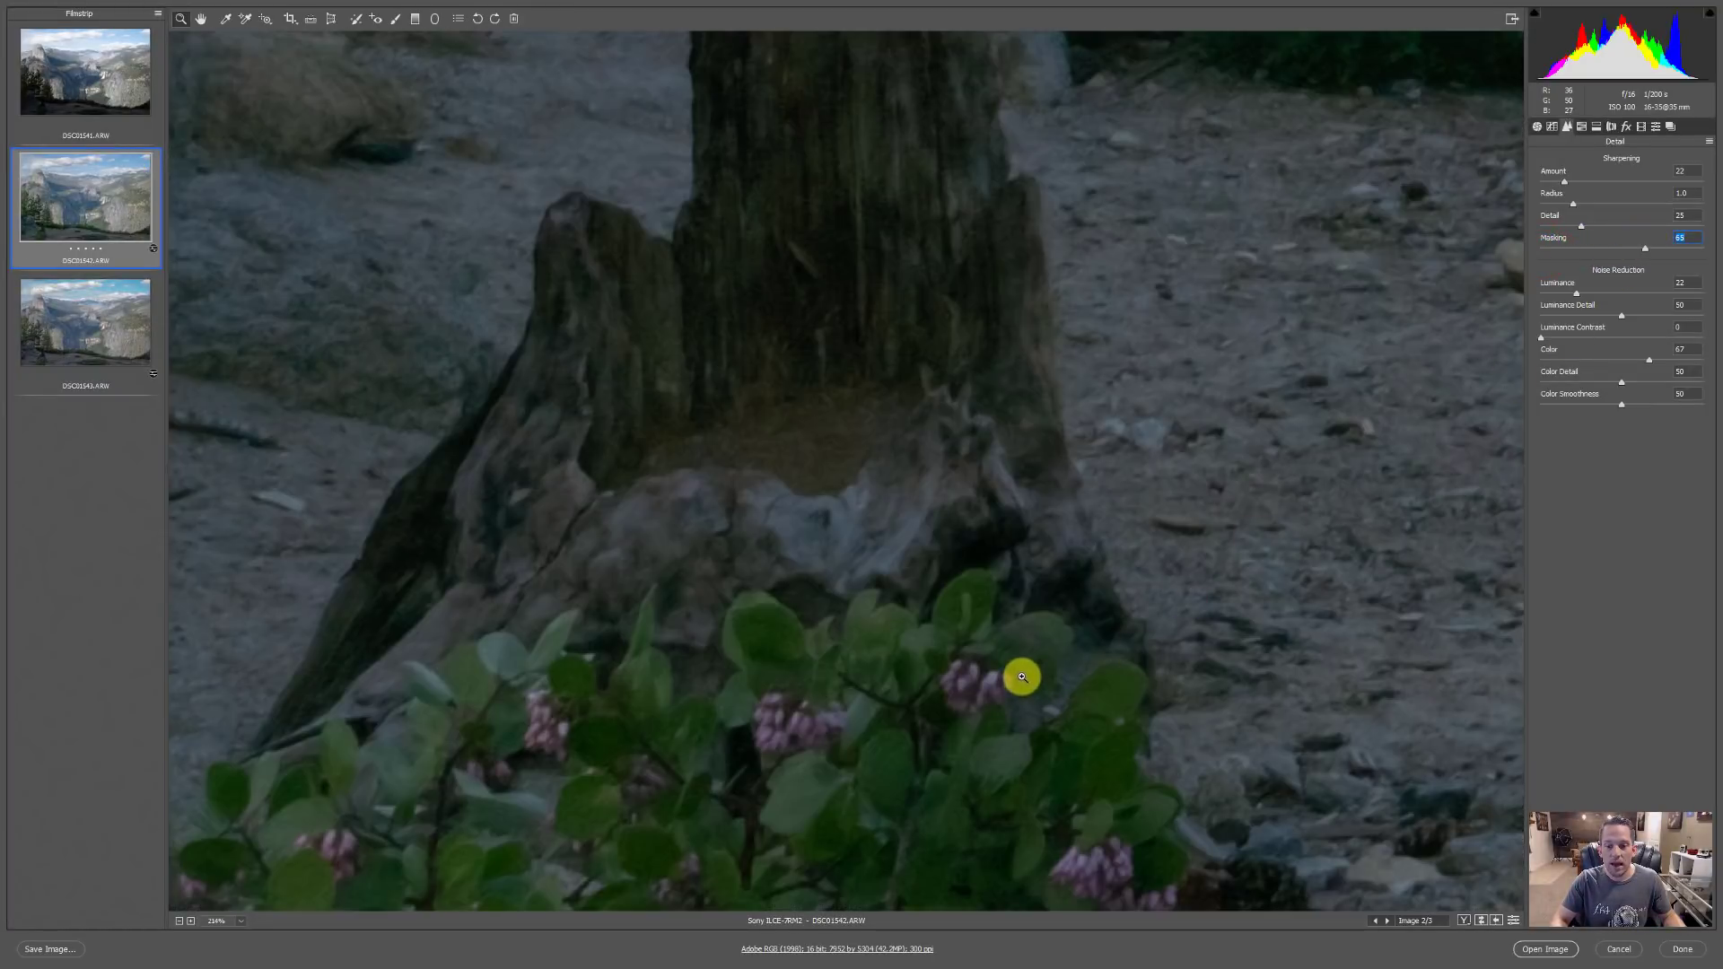
pyautogui.moveTo(898, 363); pyautogui.dragTo(900, 719)
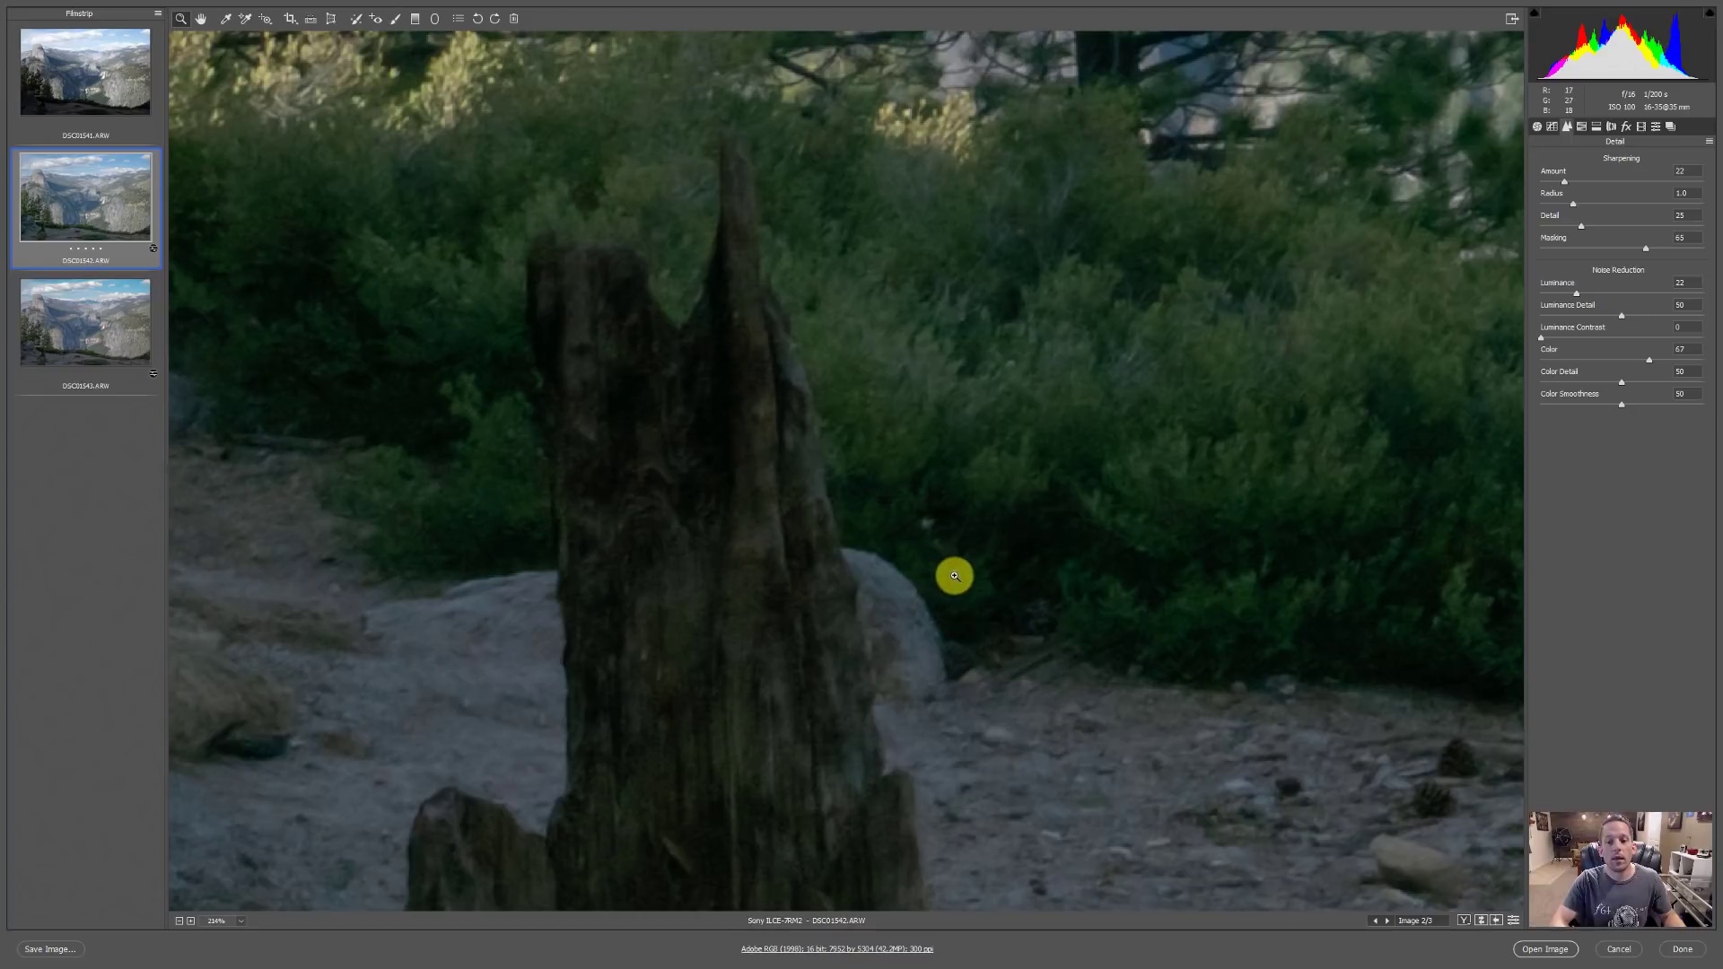
pyautogui.rightClick(954, 576)
pyautogui.click(982, 661)
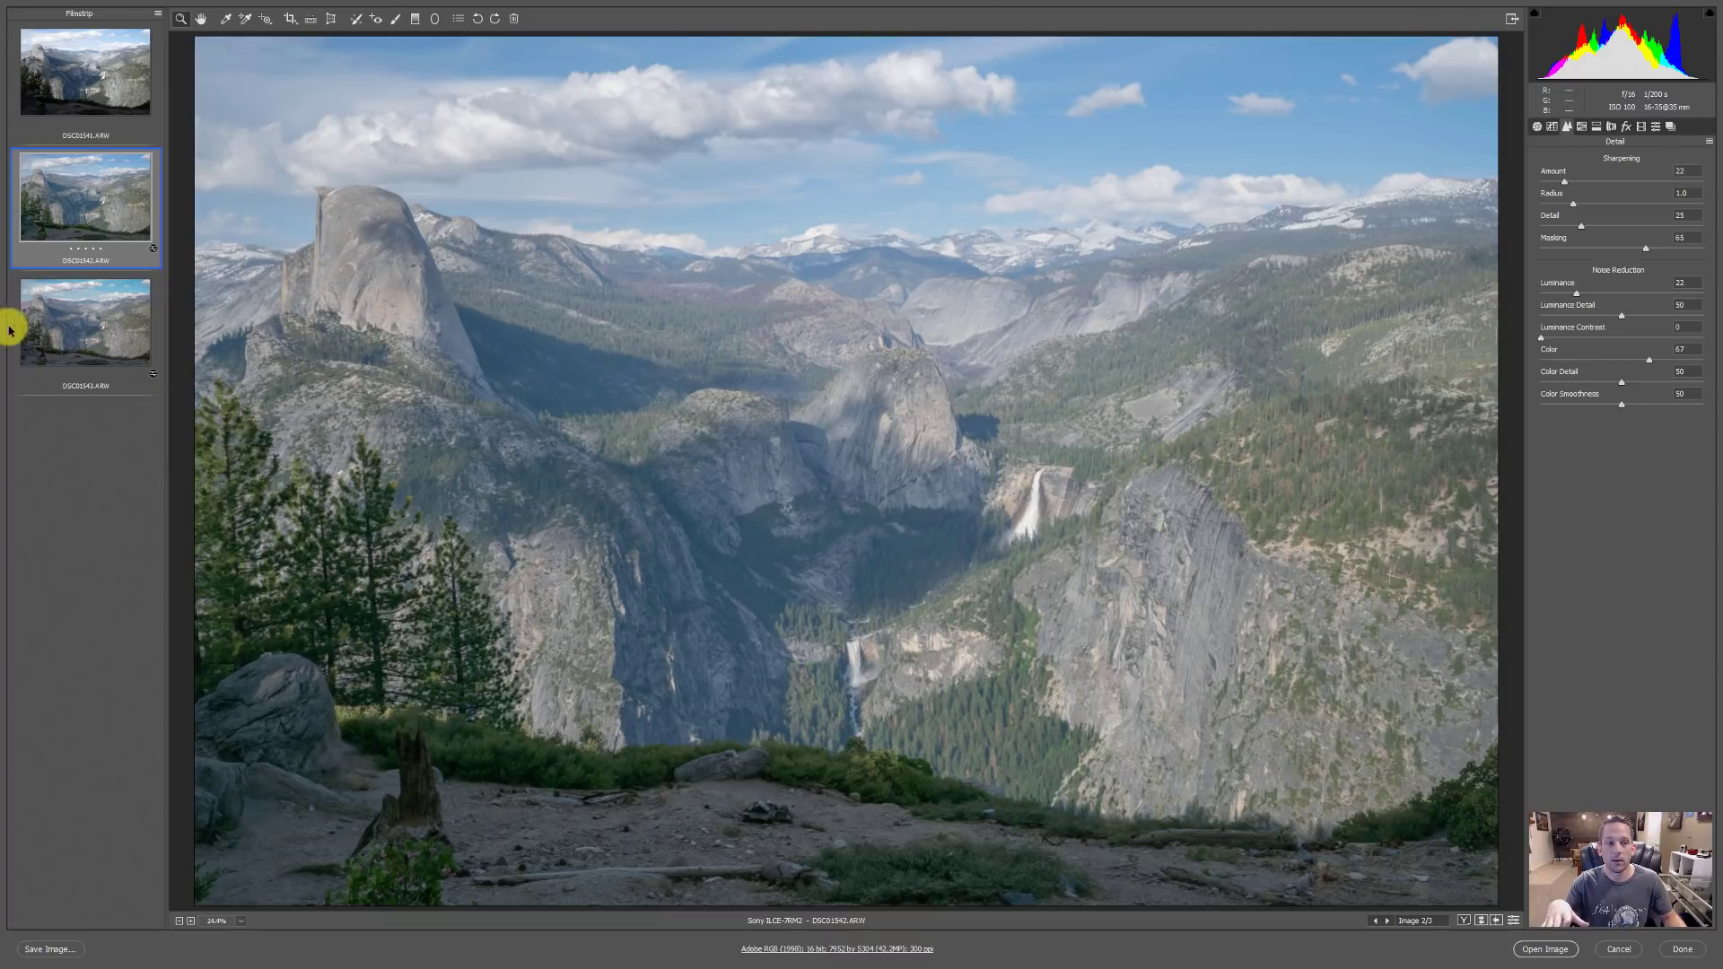
# - Compare against DSC01543, then return to the denoised DSC01542 and zoom into Half Dome
pyautogui.click(70, 323)
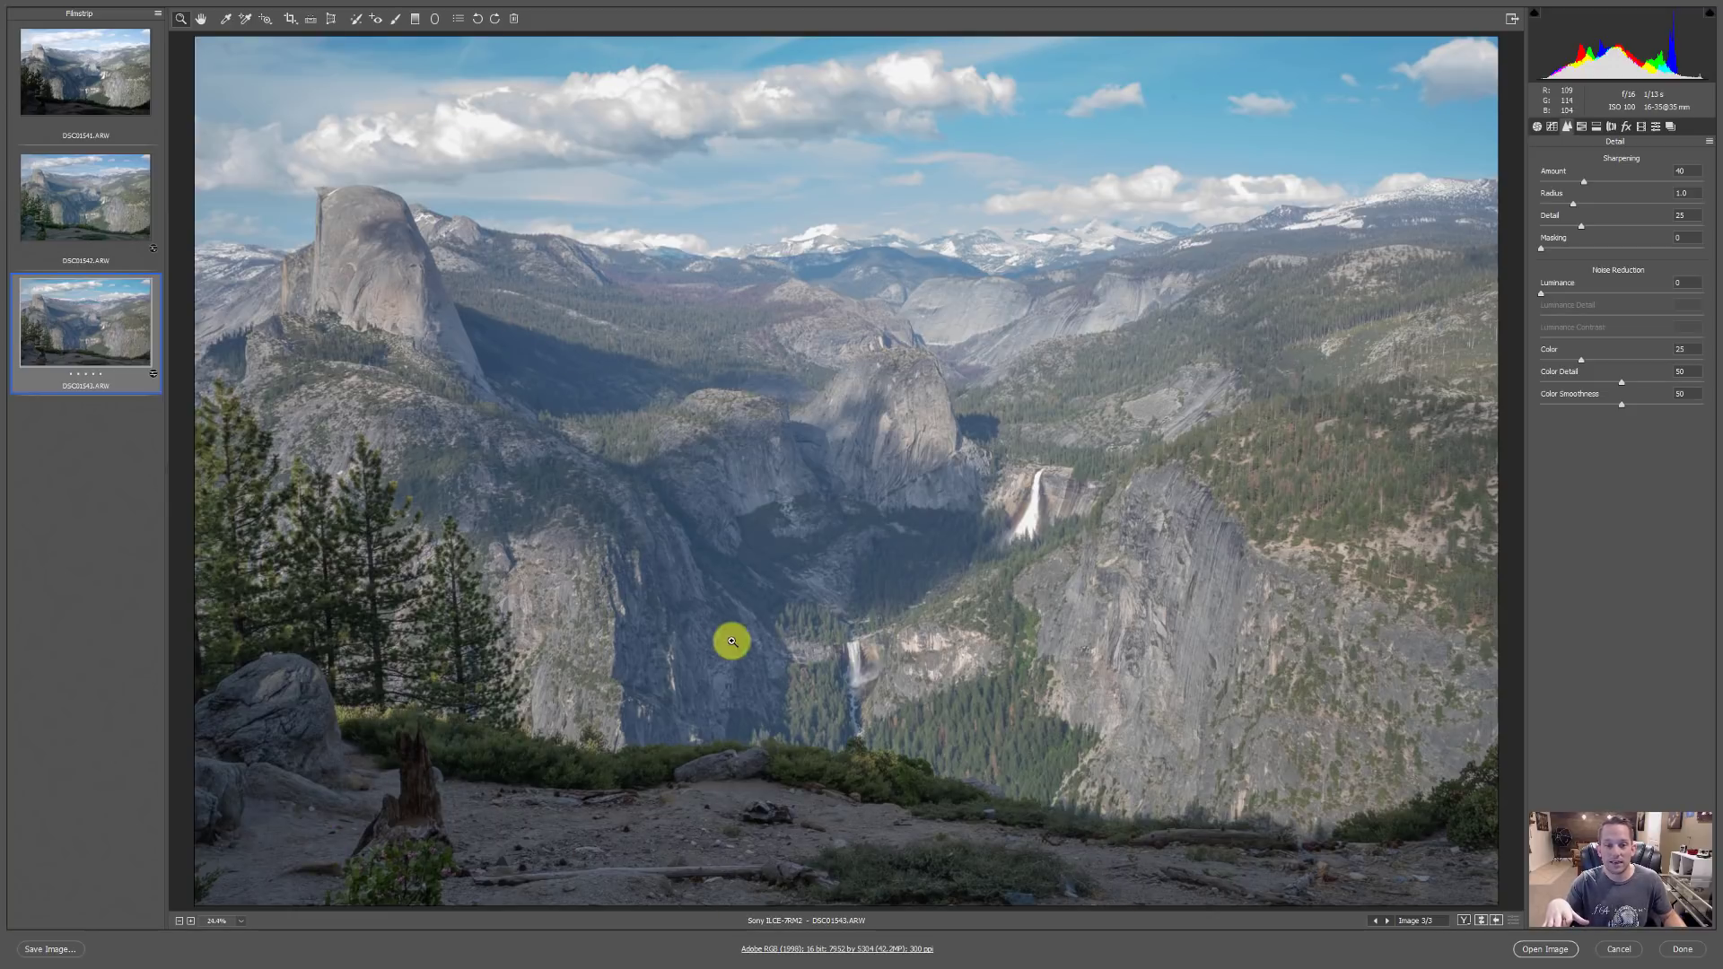
pyautogui.click(135, 302)
pyautogui.click(130, 250)
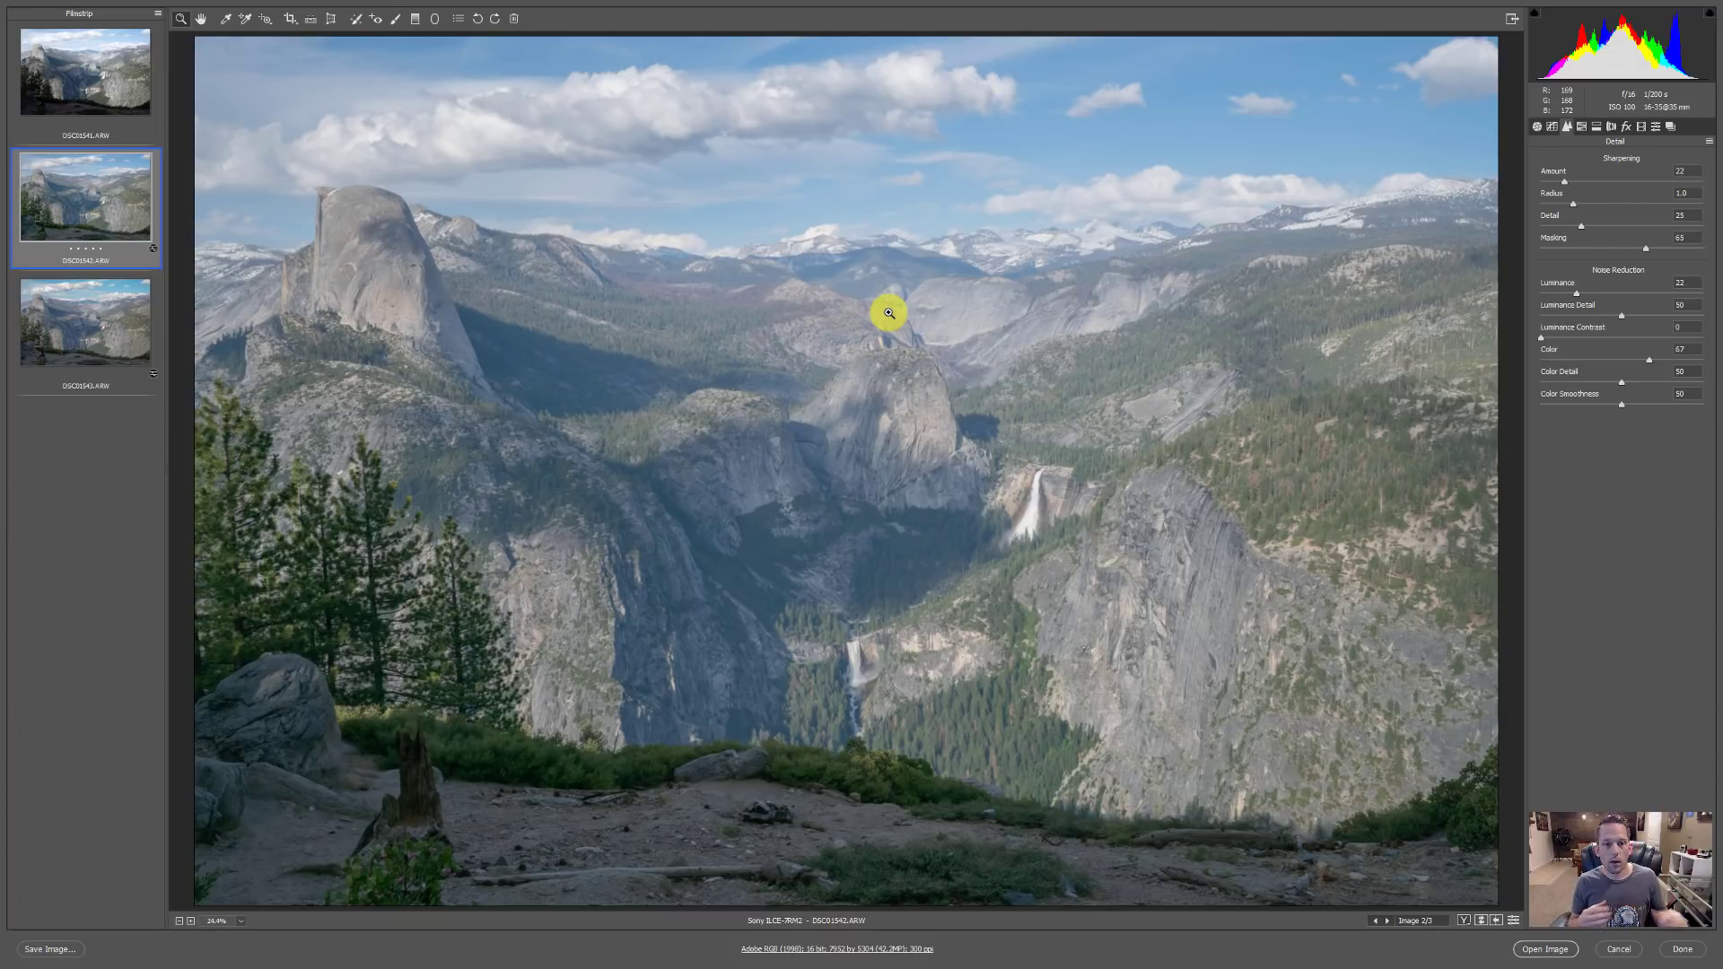
pyautogui.click(371, 204)
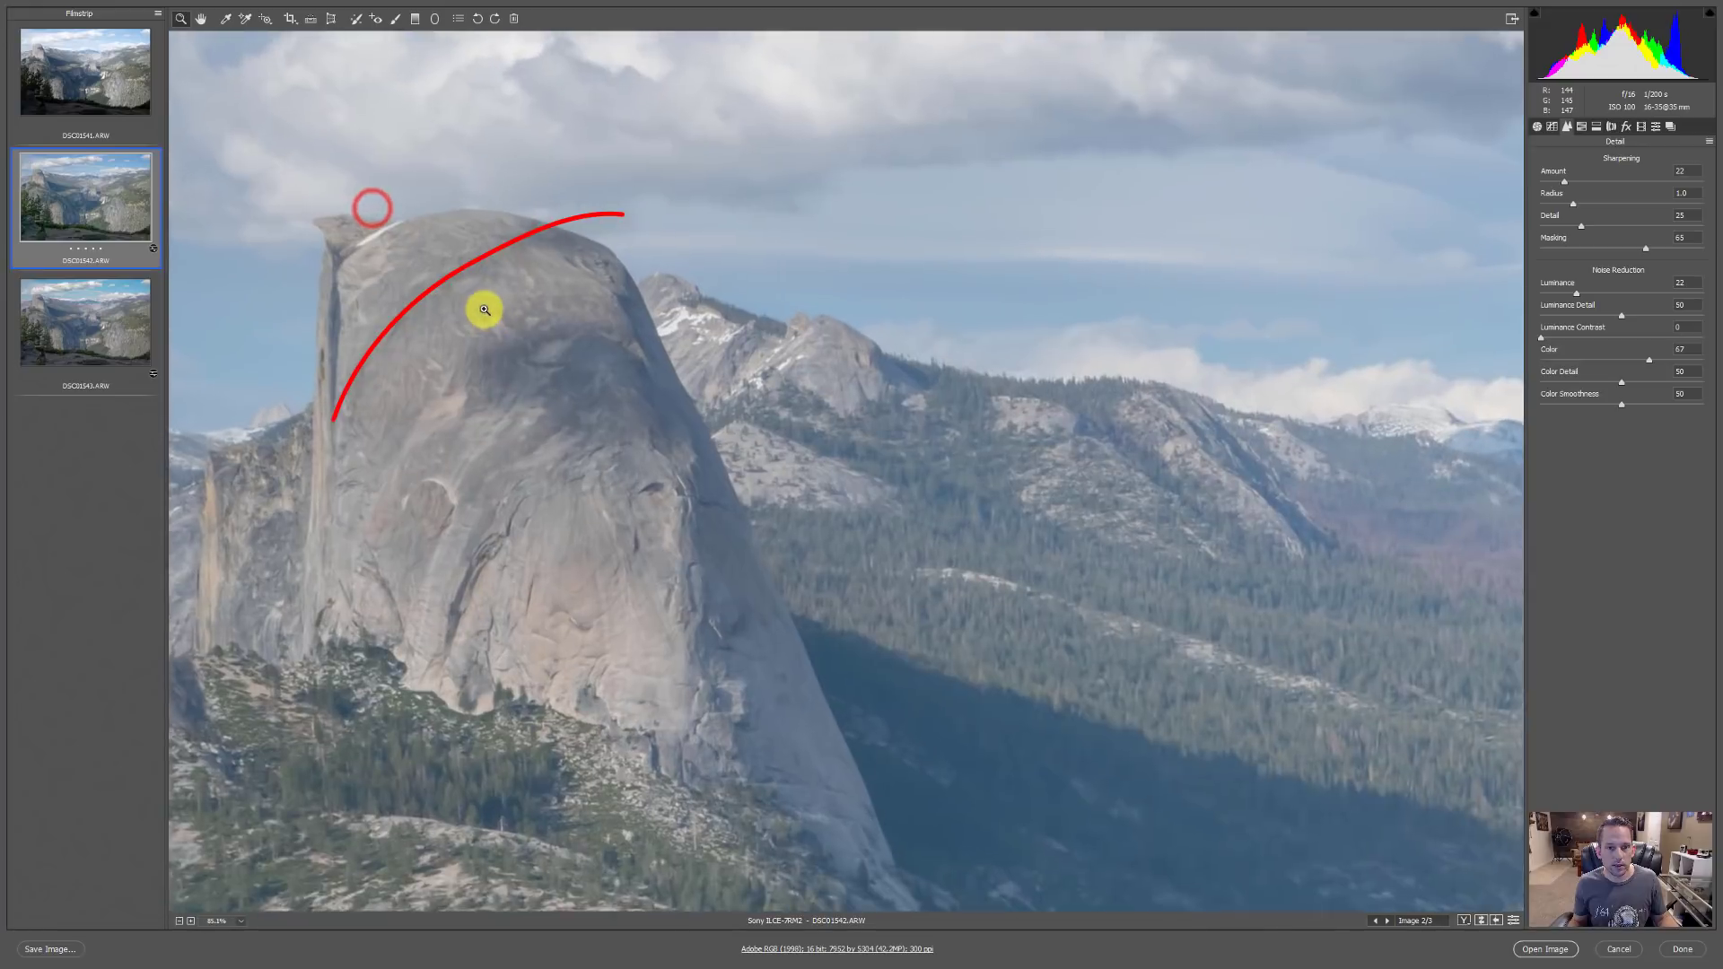